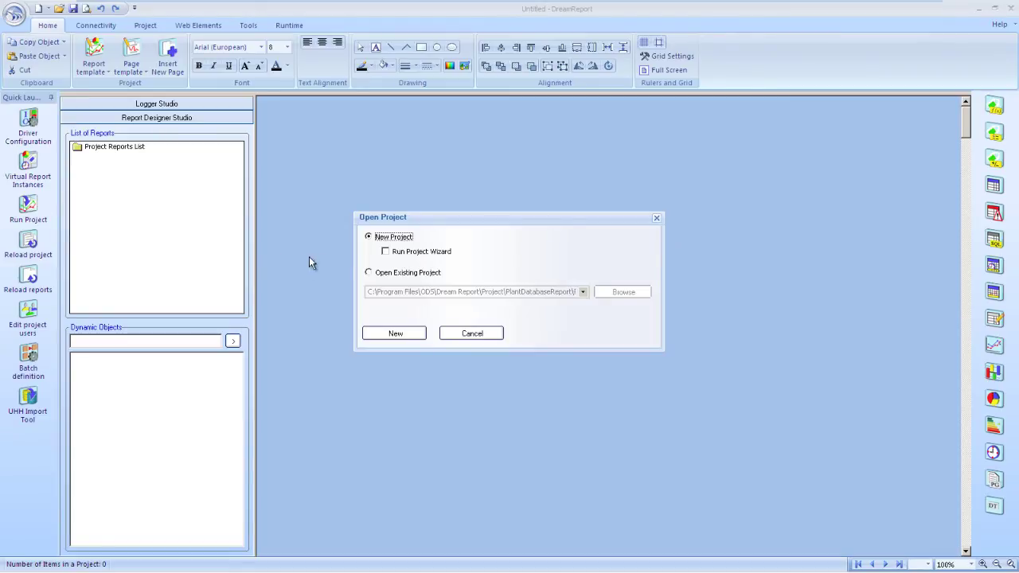
# Step: Create a new project named SQLTables_Project and confirm its project settings
pyautogui.click(396, 333)
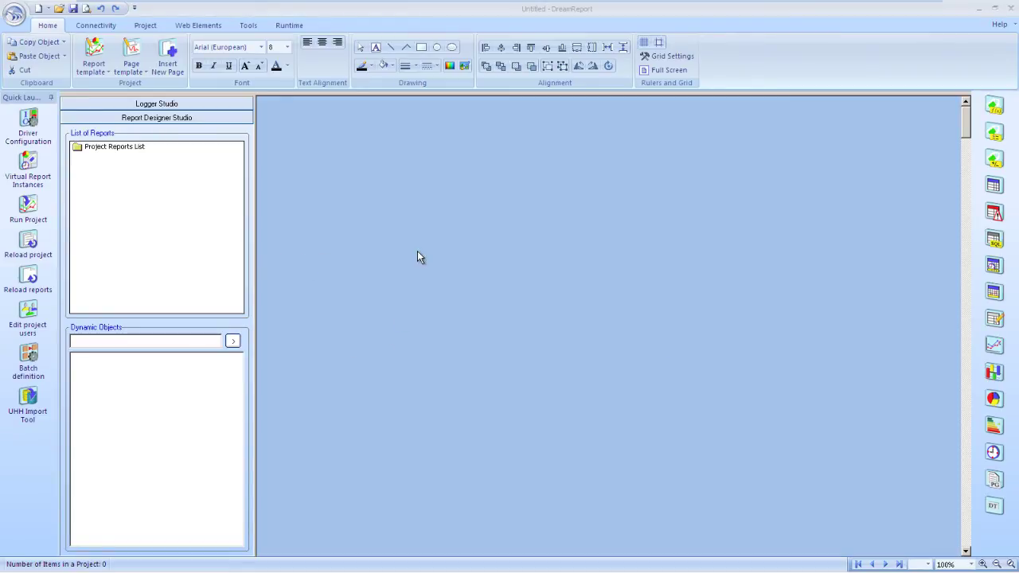
pyautogui.write('SQLTables_Project')
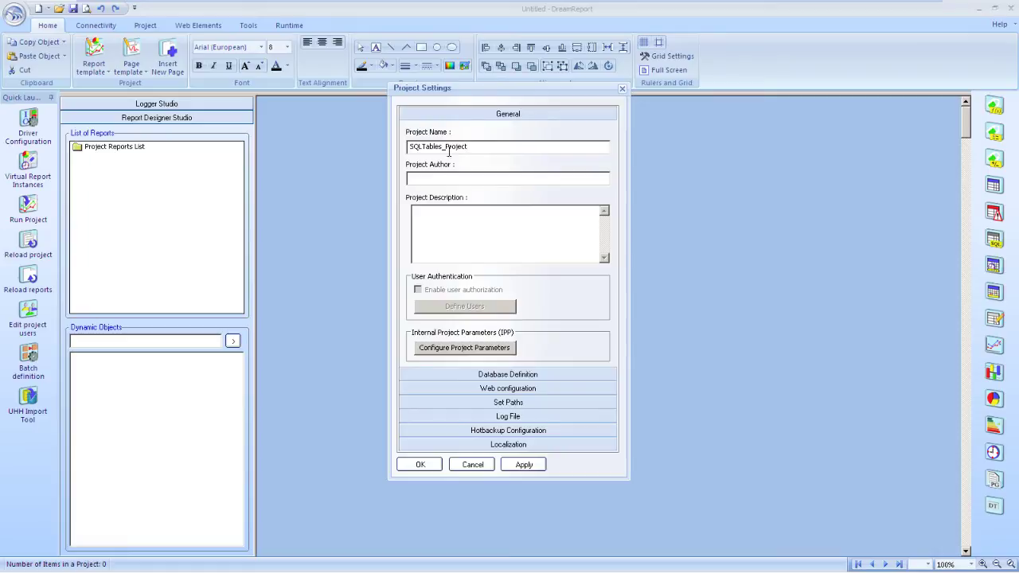
pyautogui.click(420, 465)
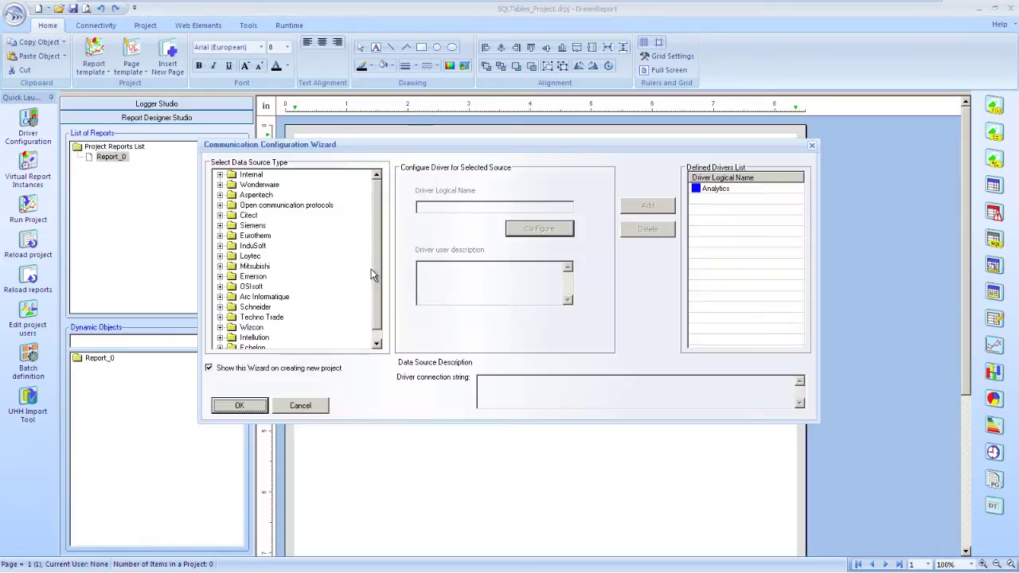
# Step: Choose ODBC historical values under Open communication protocols and name the driver TankData
pyautogui.click(221, 206)
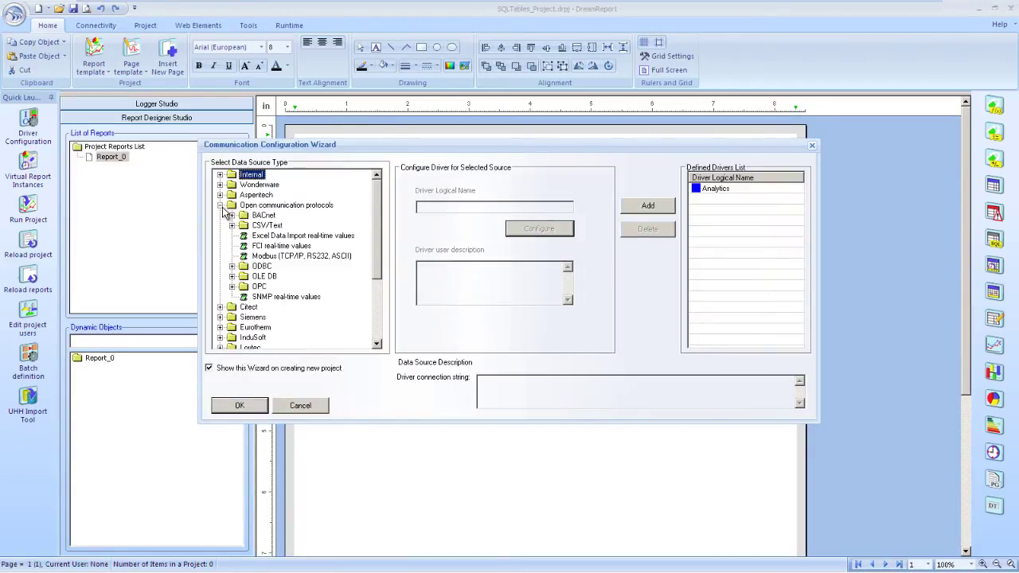
pyautogui.doubleClick(268, 268)
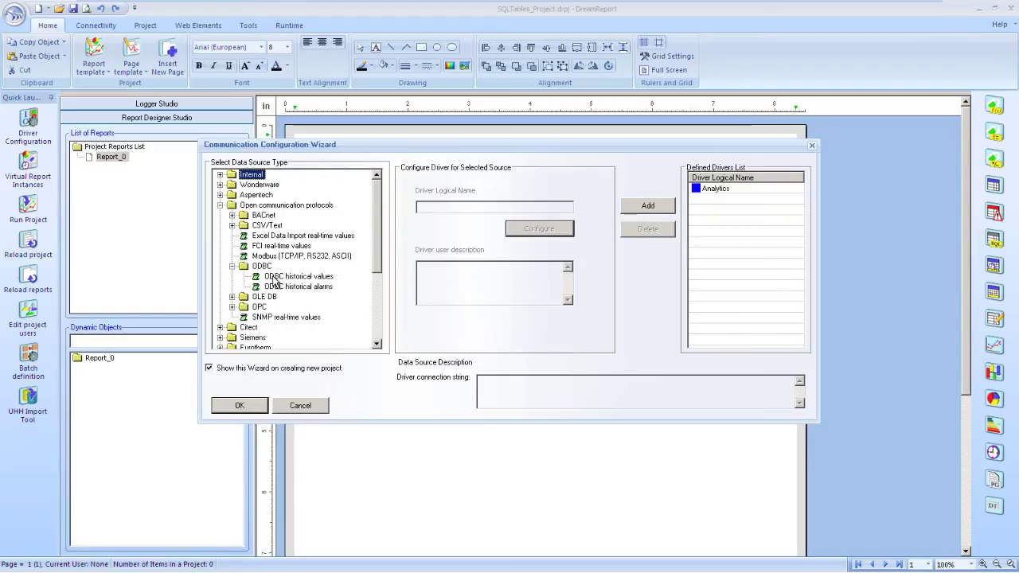
pyautogui.click(274, 279)
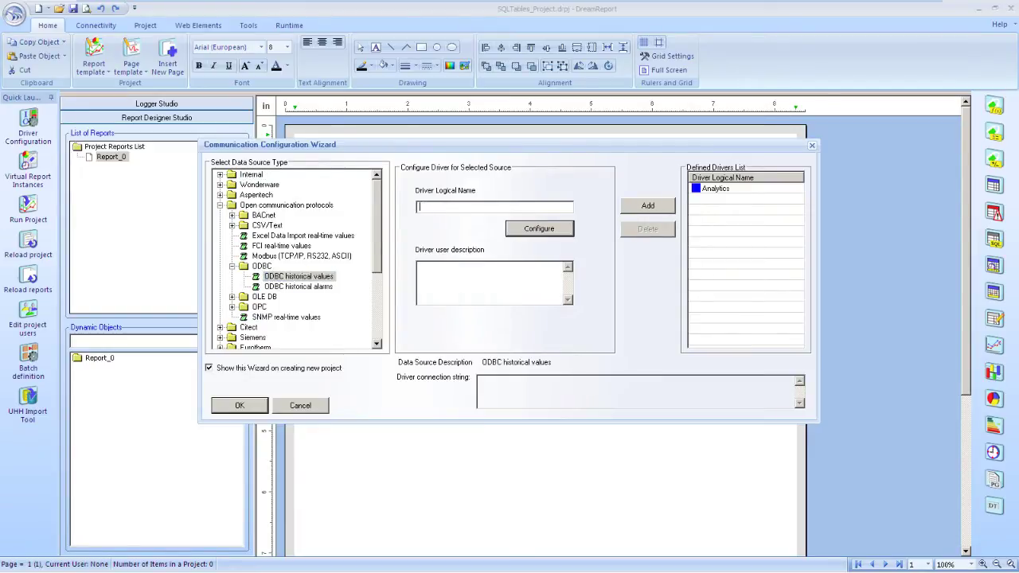
pyautogui.write('TankData')
# Step: Connect the driver to the dsnPlantData DSN using the database user name and password
pyautogui.click(547, 239)
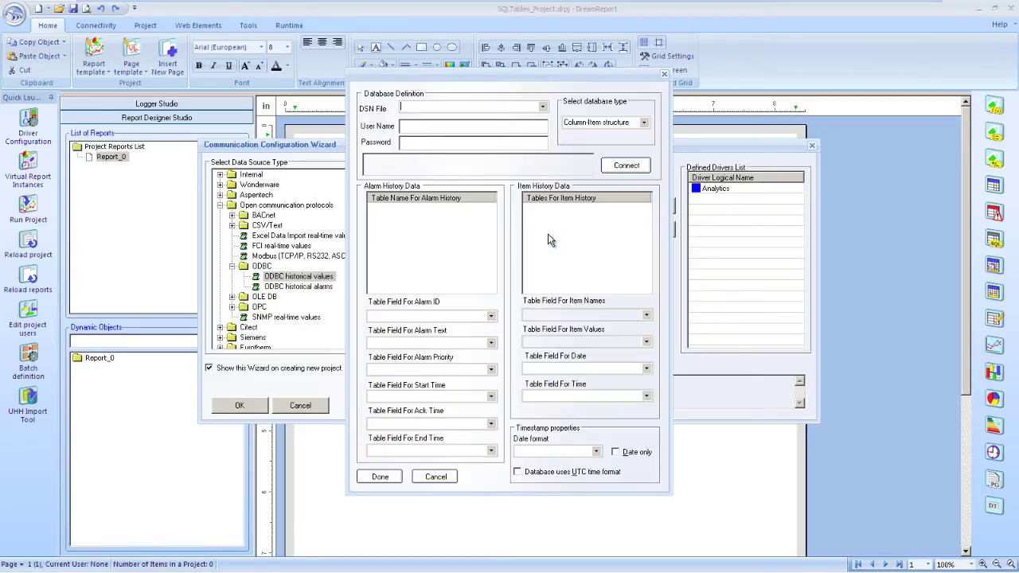
pyautogui.click(543, 109)
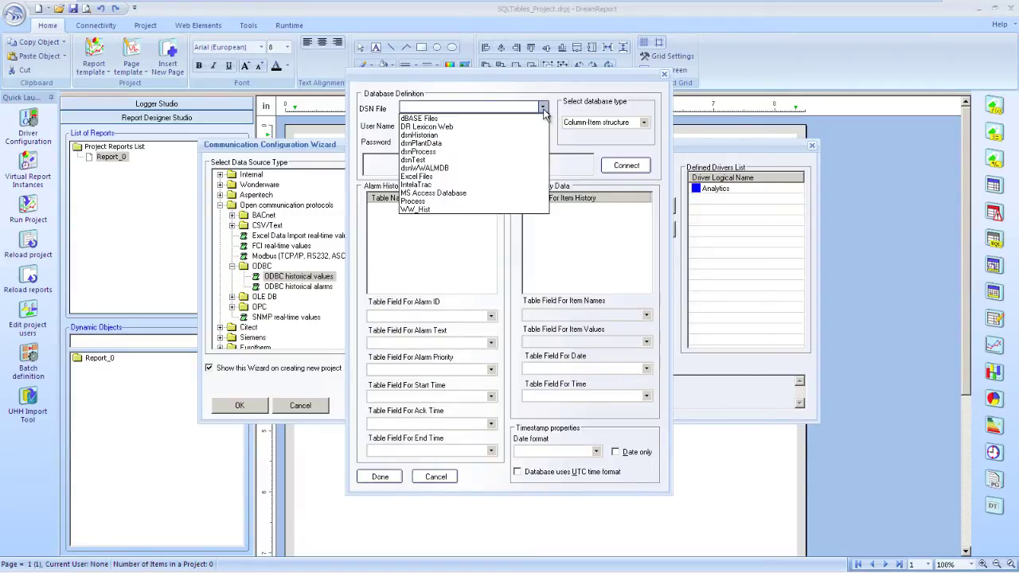
pyautogui.click(481, 145)
pyautogui.click(481, 127)
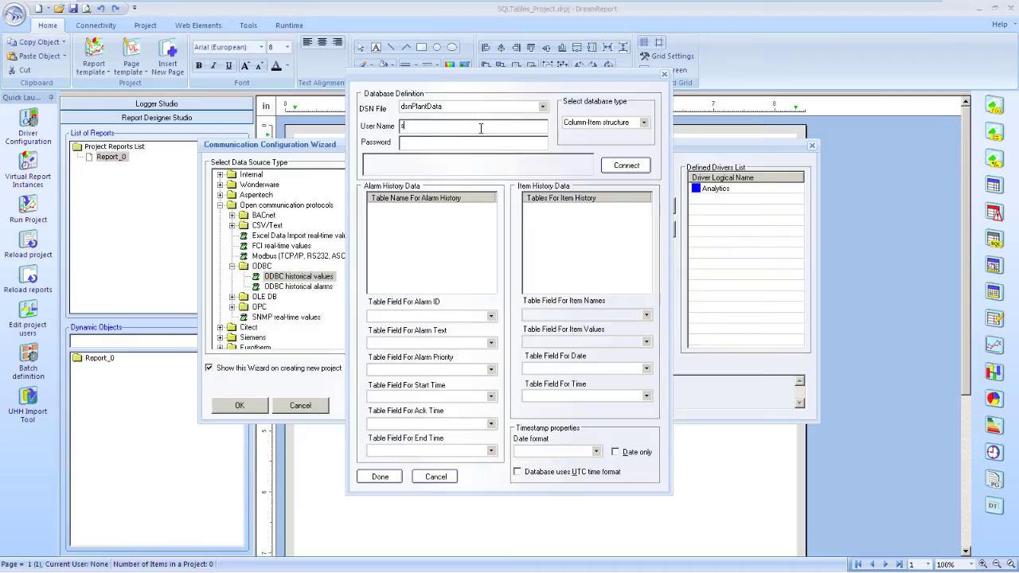
pyautogui.write('sa')
pyautogui.press('Tab')
pyautogui.write('****')
pyautogui.click(617, 169)
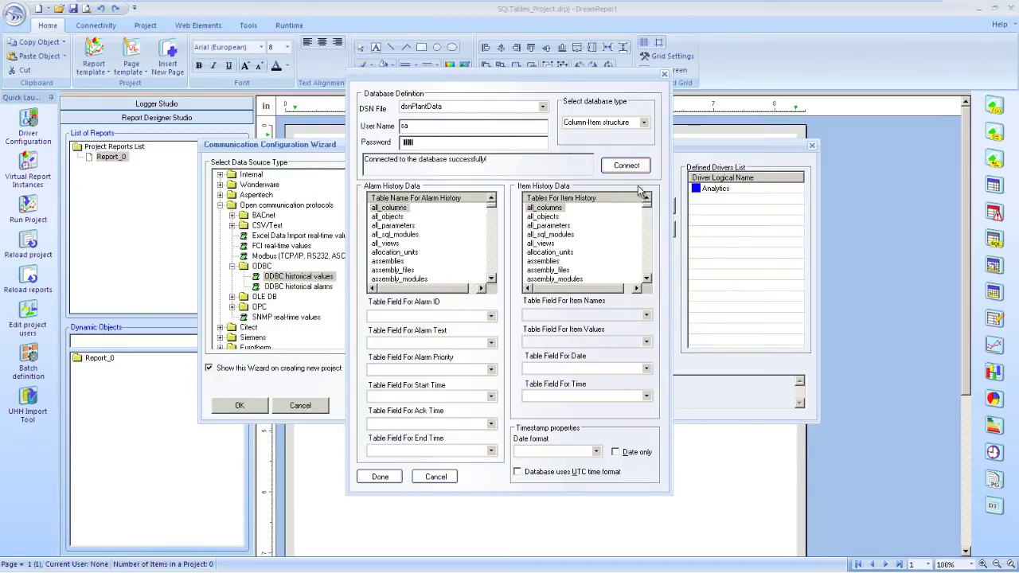
# Step: Select StorageTanks as the item history table
pyautogui.click(557, 271)
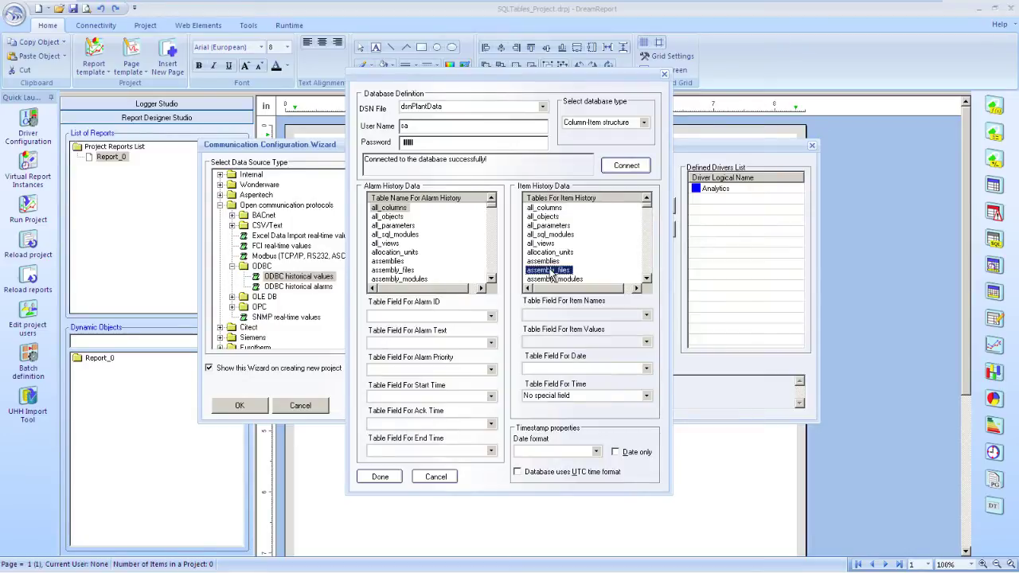
pyautogui.scroll(-15, 580, 262)
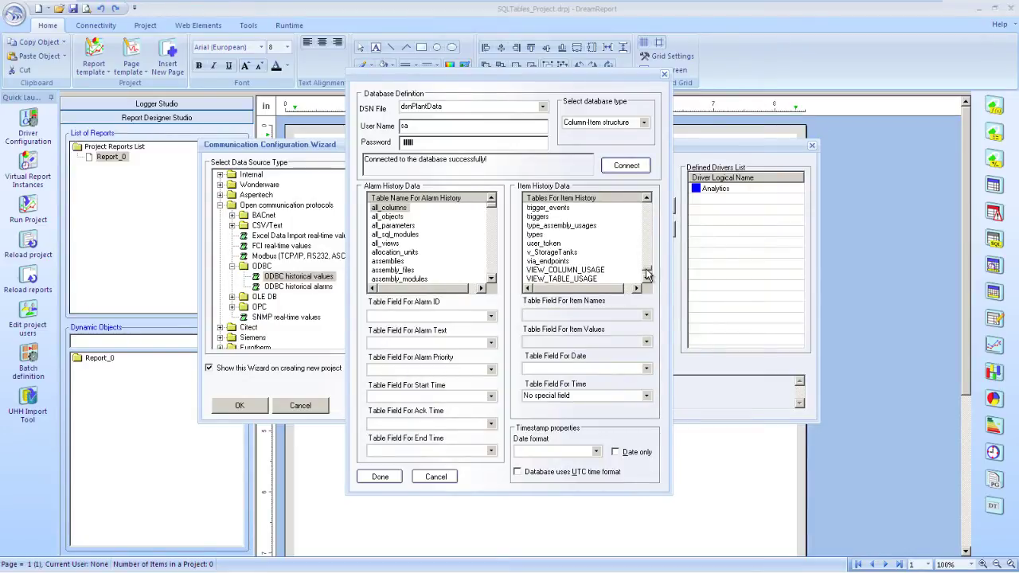
pyautogui.click(562, 254)
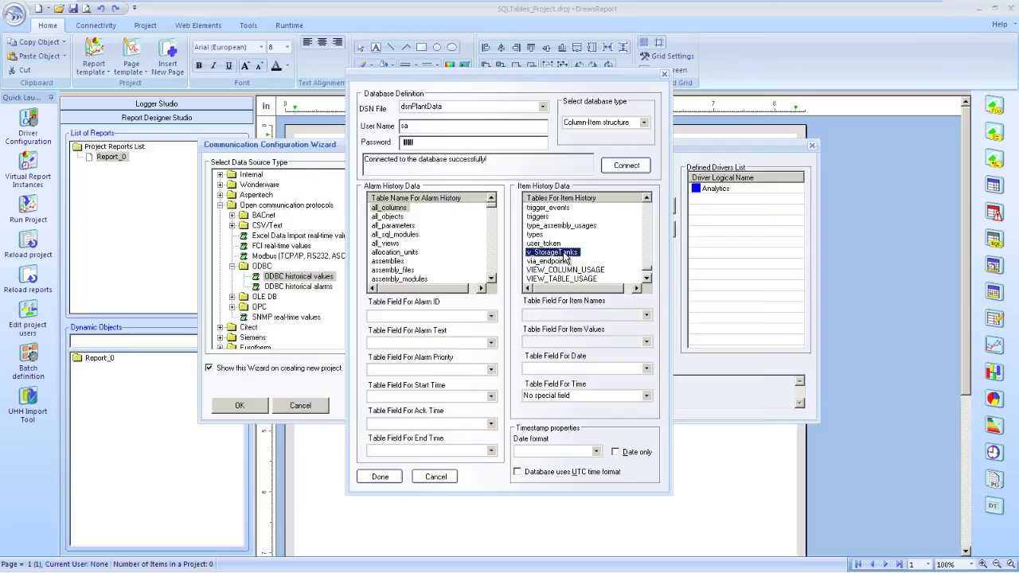
pyautogui.click(644, 278)
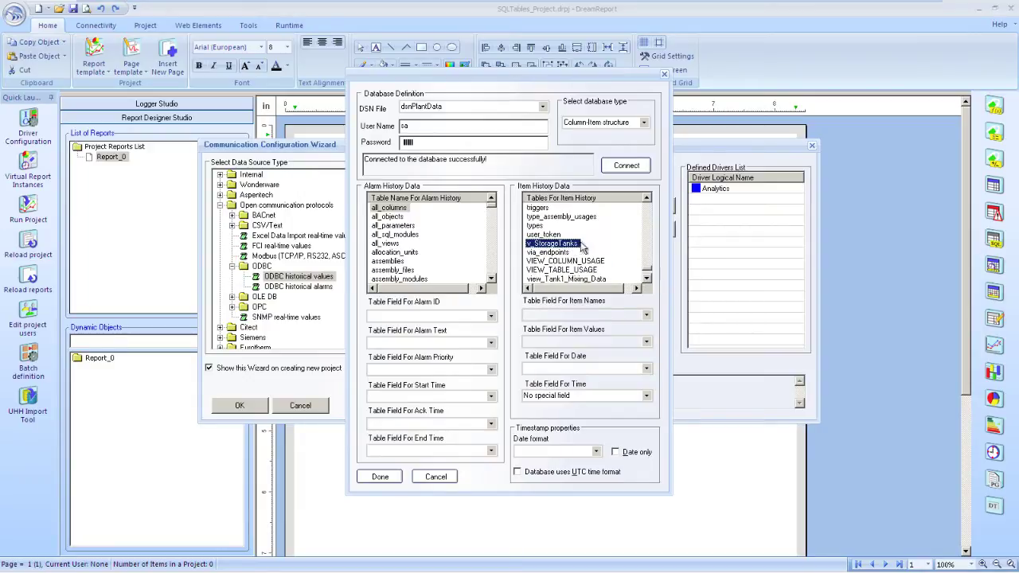
pyautogui.click(646, 216)
pyautogui.click(648, 218)
pyautogui.click(555, 272)
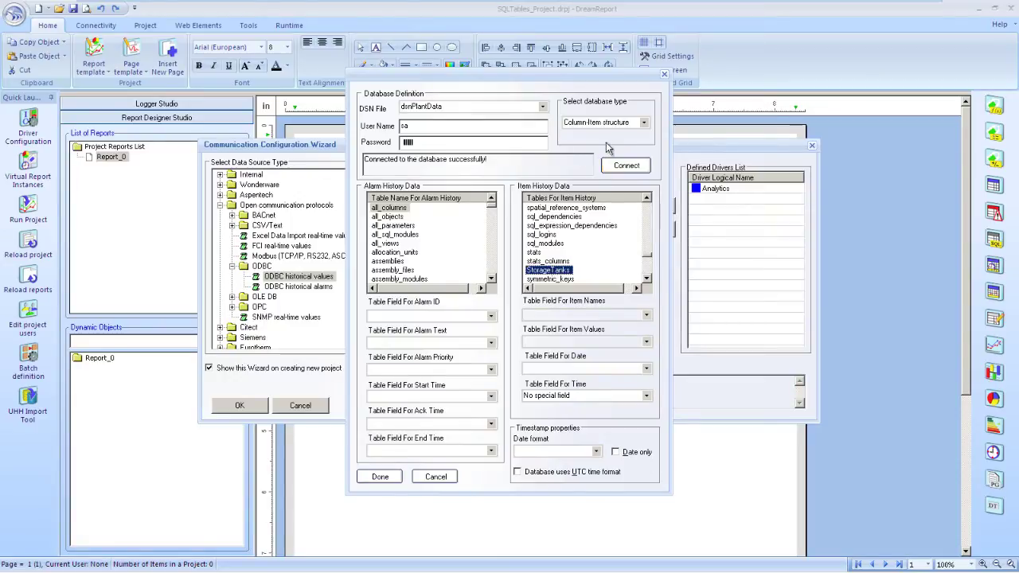
# Step: Keep Column-Item structure, use DateTime as the date field, and add TankData to the drivers
pyautogui.click(644, 123)
pyautogui.click(645, 125)
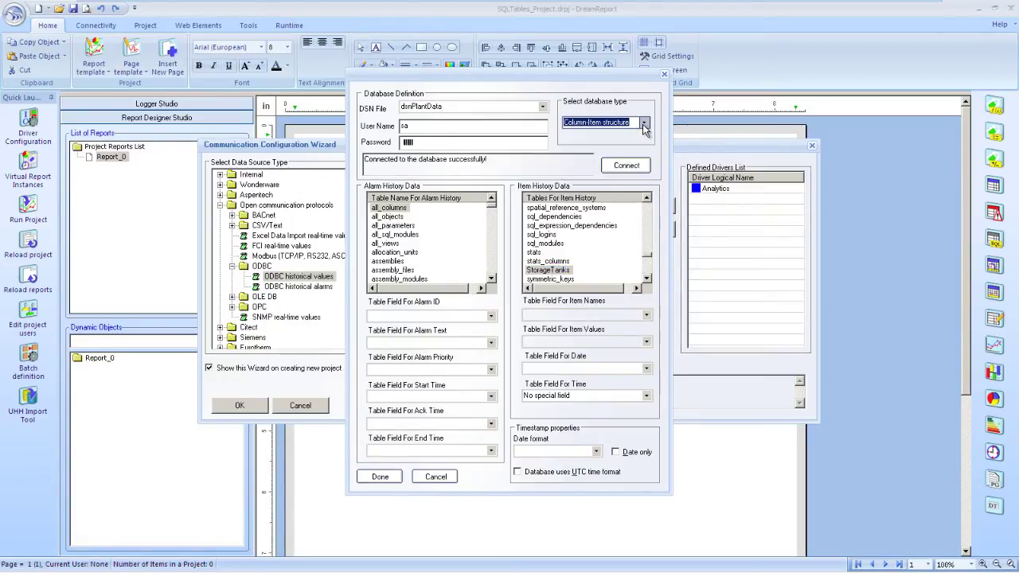
pyautogui.click(646, 370)
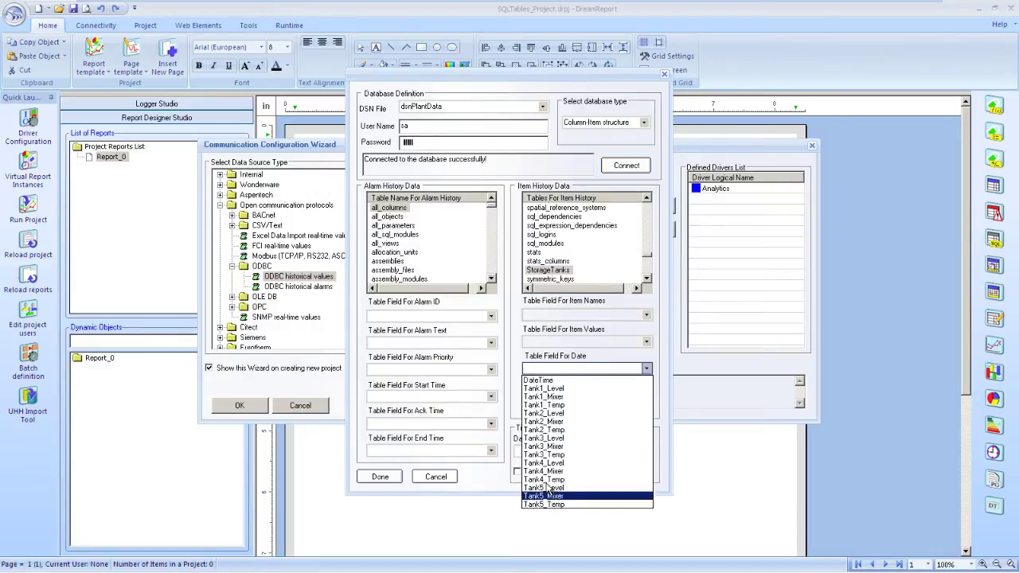
pyautogui.click(552, 381)
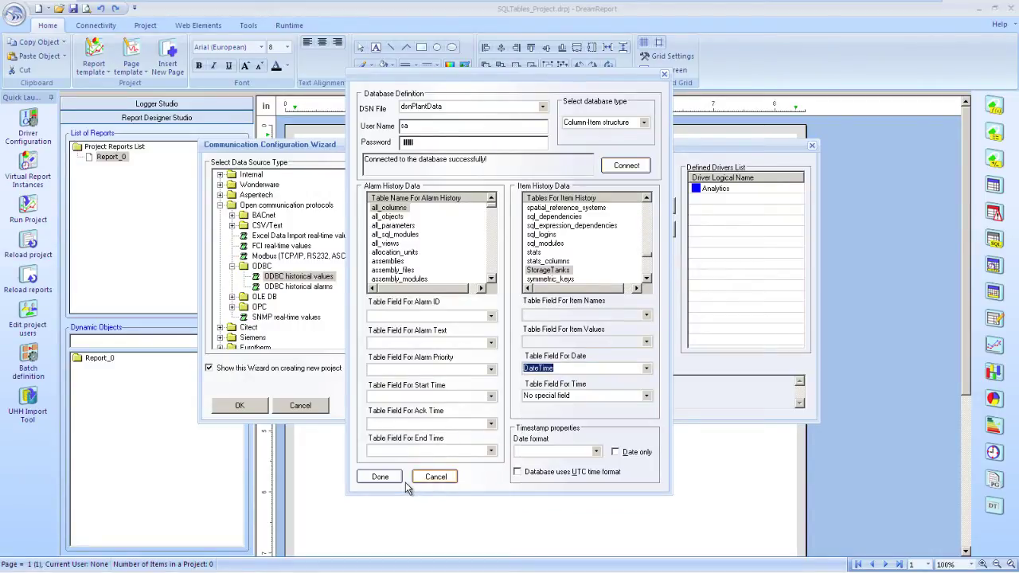
pyautogui.click(380, 478)
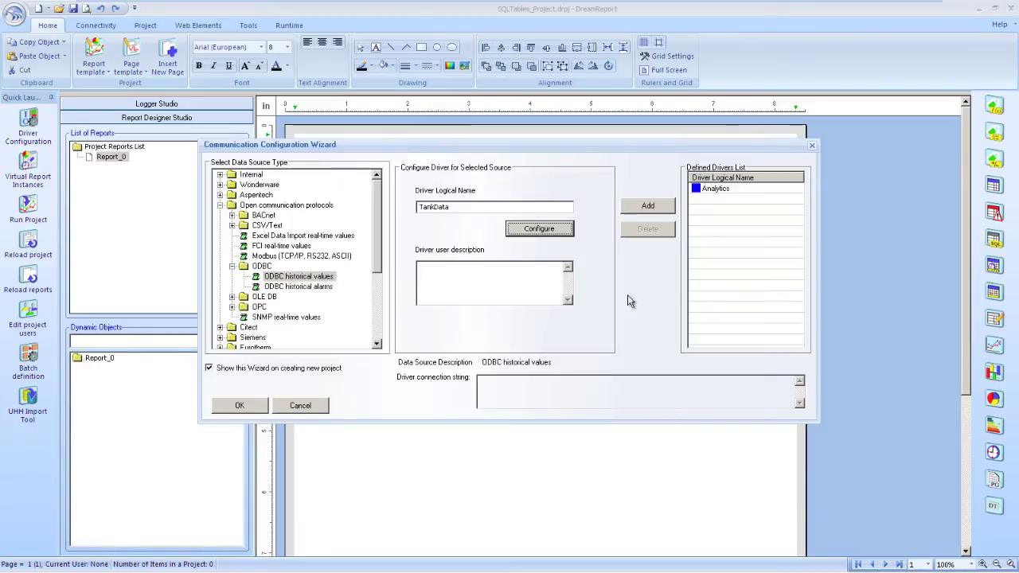
pyautogui.click(649, 206)
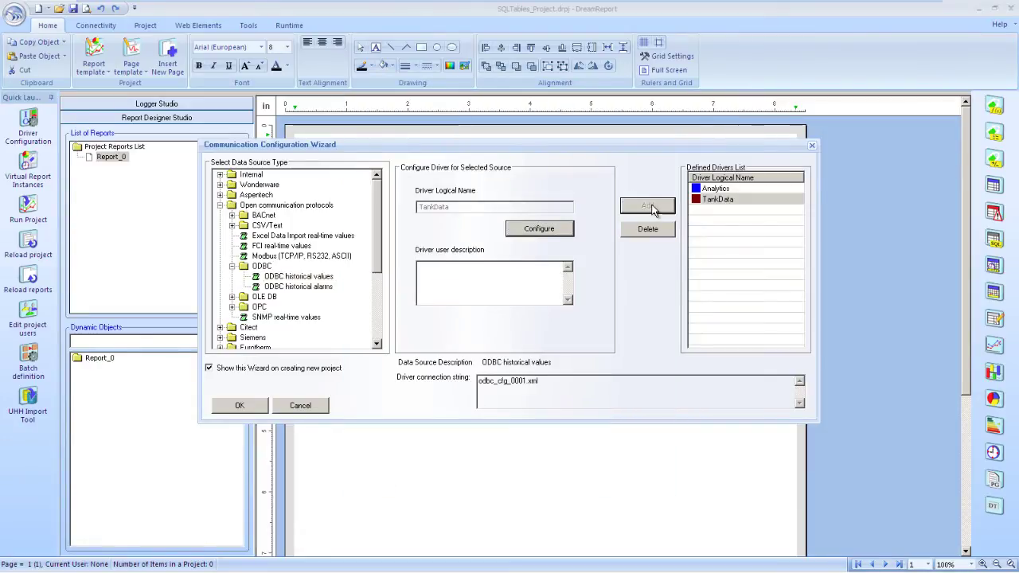
# Step: Start a second ODBC historical values driver named EnergyData
pyautogui.click(296, 287)
pyautogui.click(302, 277)
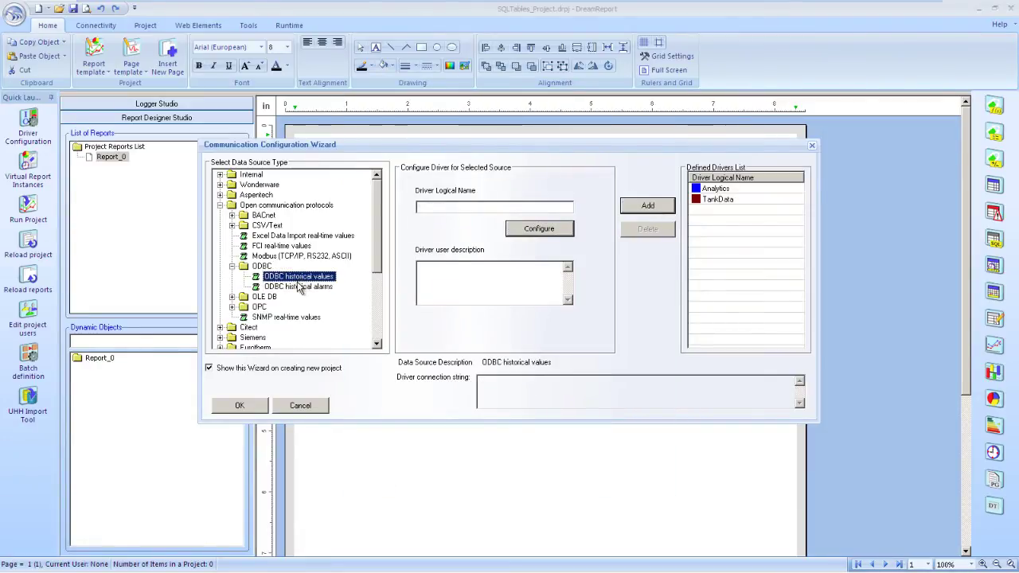
pyautogui.click(504, 207)
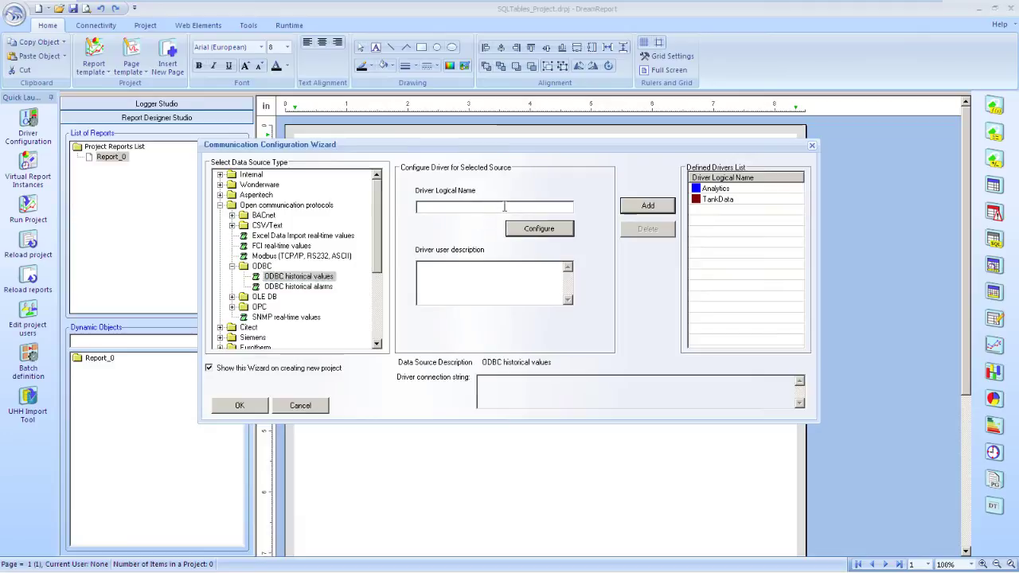
pyautogui.write('EnergyData')
# Step: Connect to the Process DSN and pick Energy as the item history table
pyautogui.click(562, 229)
pyautogui.click(543, 107)
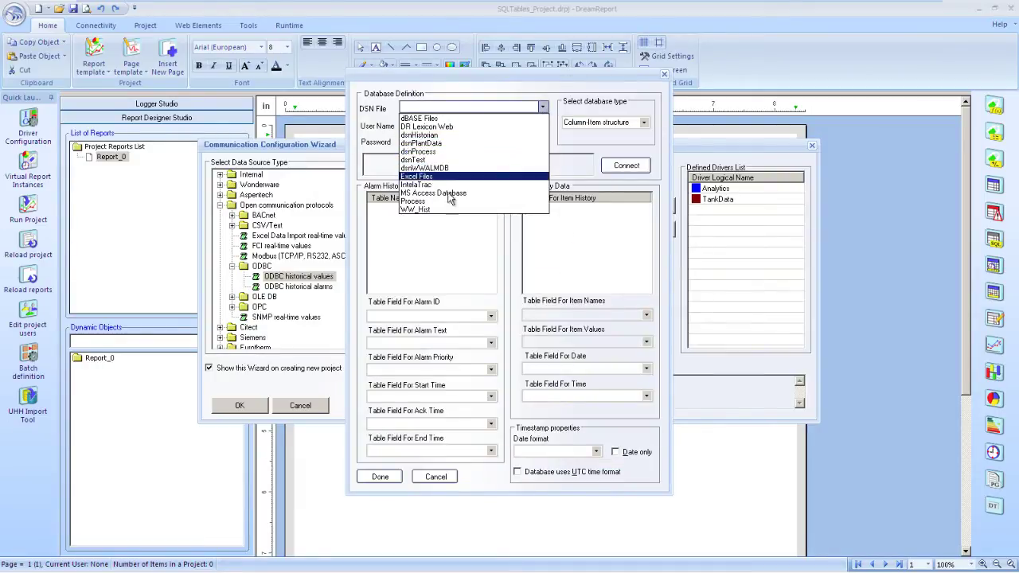
pyautogui.click(450, 200)
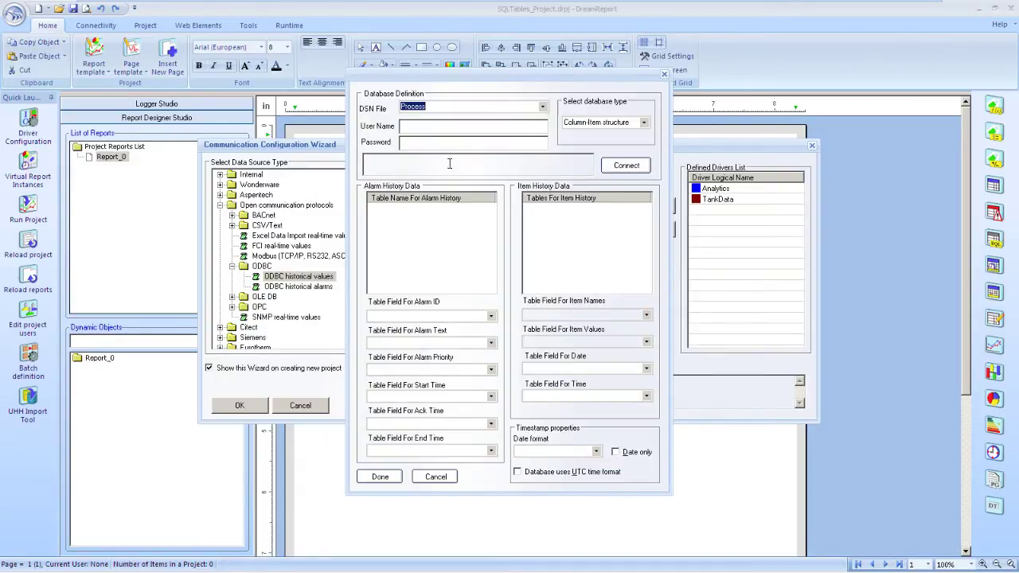
pyautogui.click(636, 169)
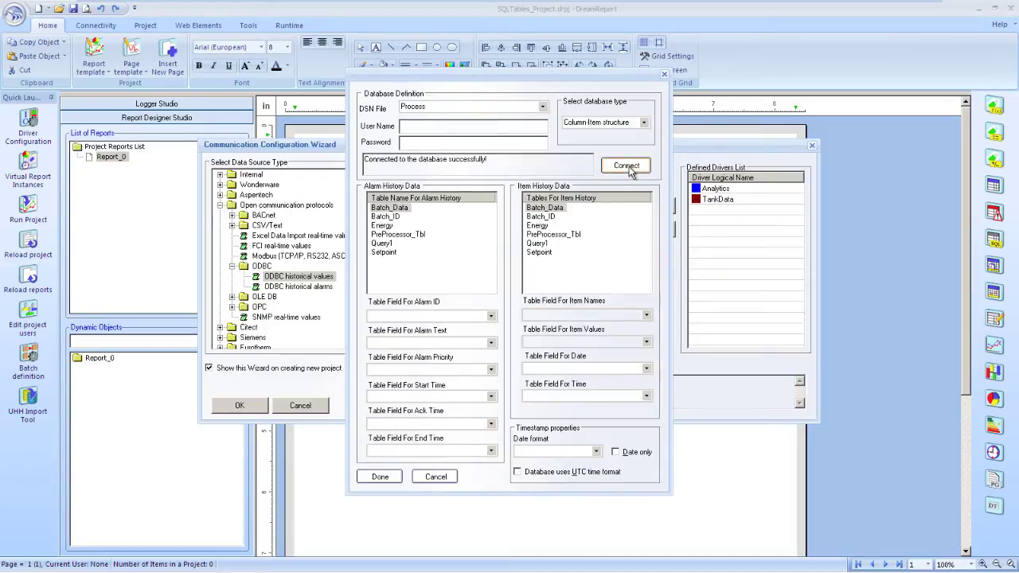
pyautogui.click(541, 226)
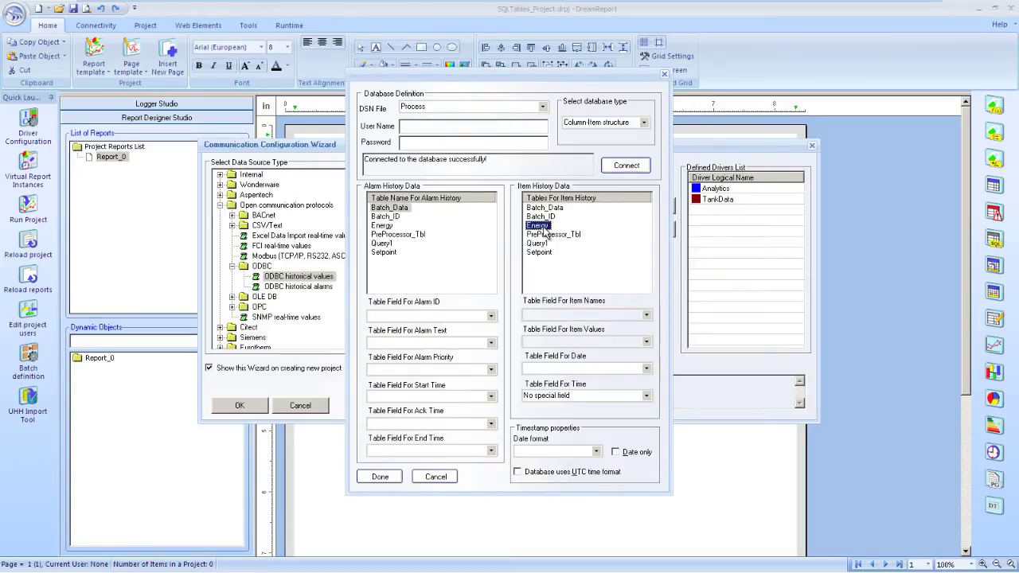
# Step: Use AnyDB structure with TagName as item names, TagValue as values, Timestamp as date
pyautogui.click(643, 123)
pyautogui.click(602, 151)
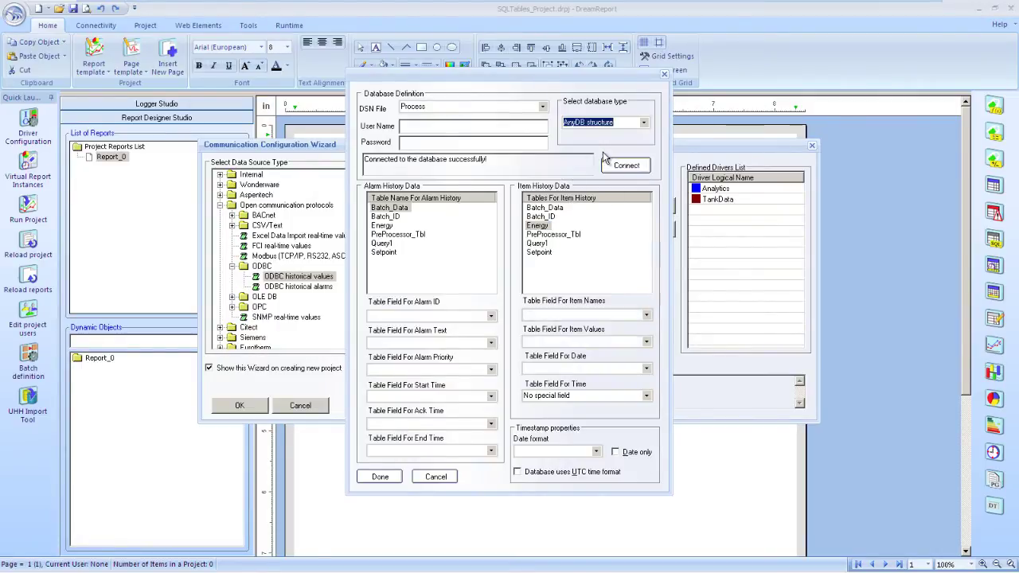
pyautogui.click(647, 316)
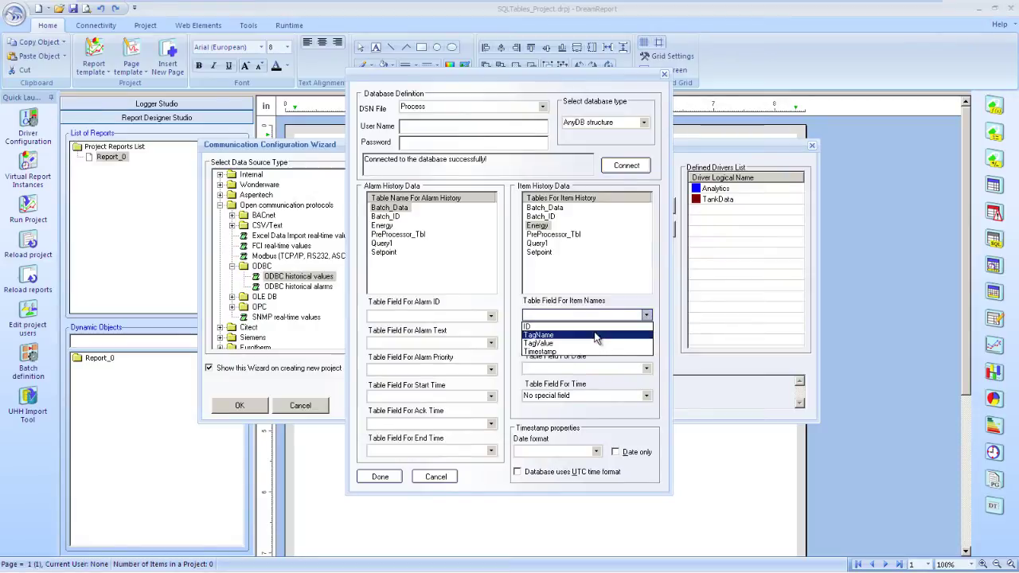
pyautogui.click(597, 335)
pyautogui.click(646, 342)
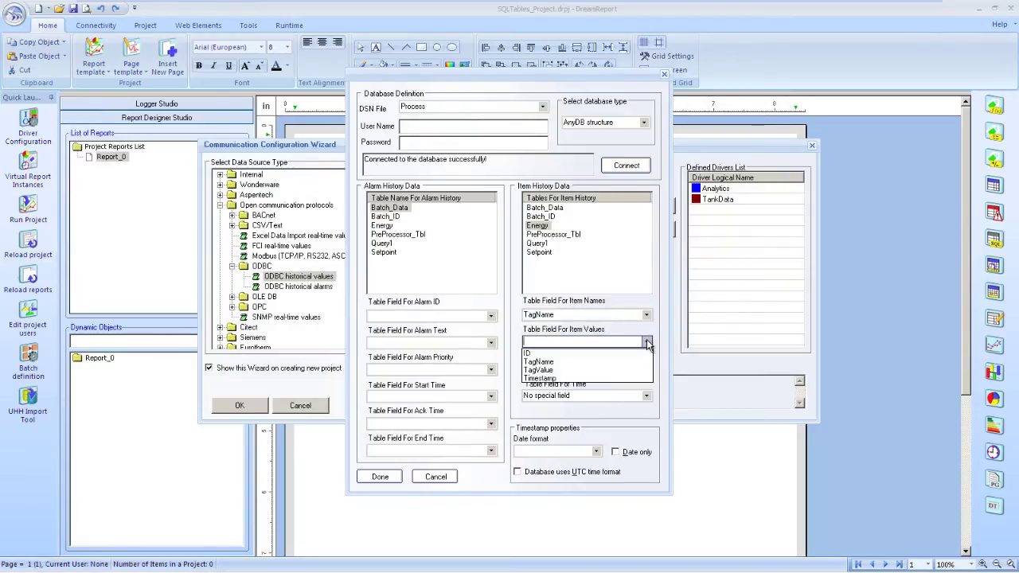
pyautogui.click(577, 371)
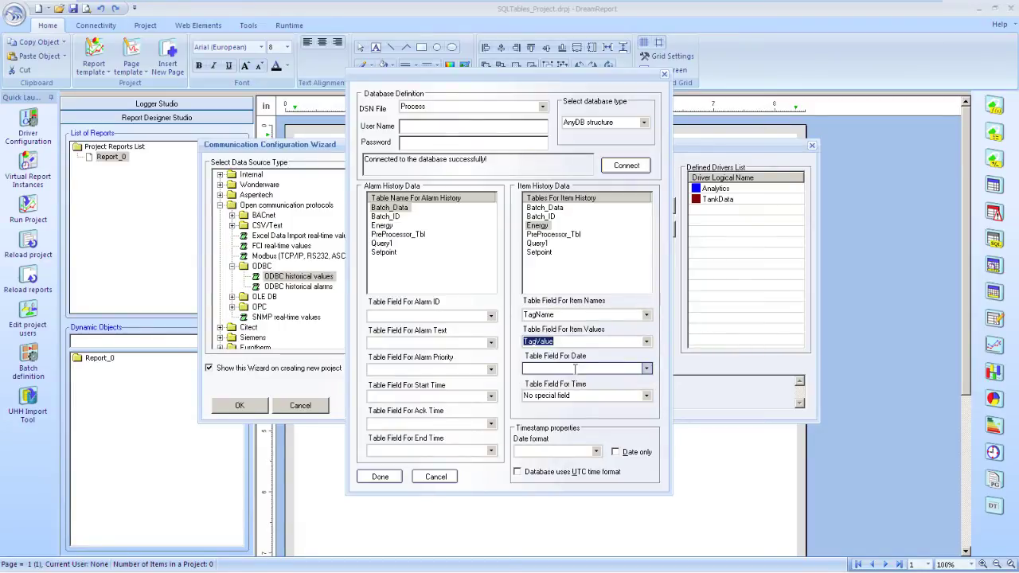
pyautogui.click(646, 370)
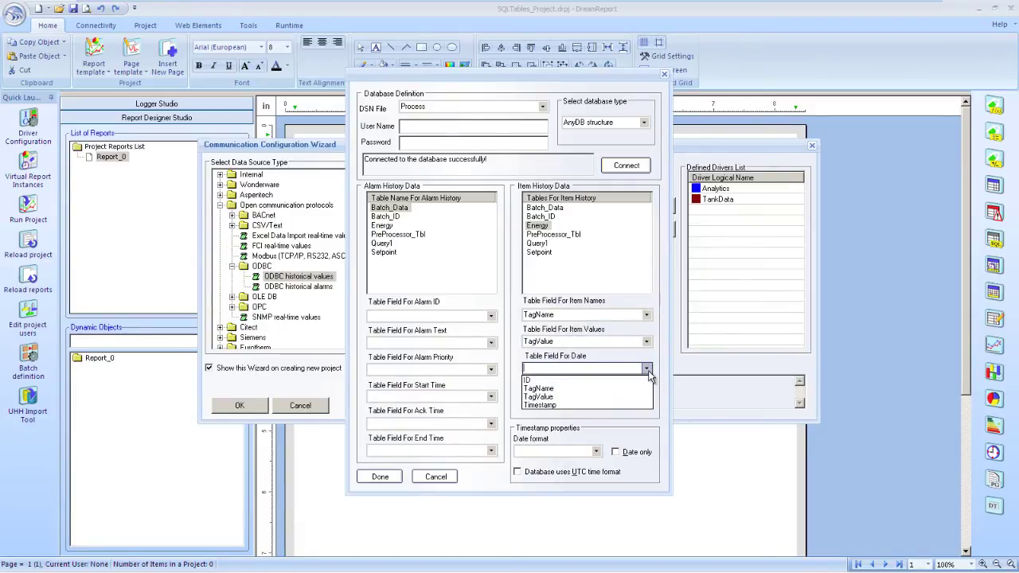
pyautogui.click(577, 405)
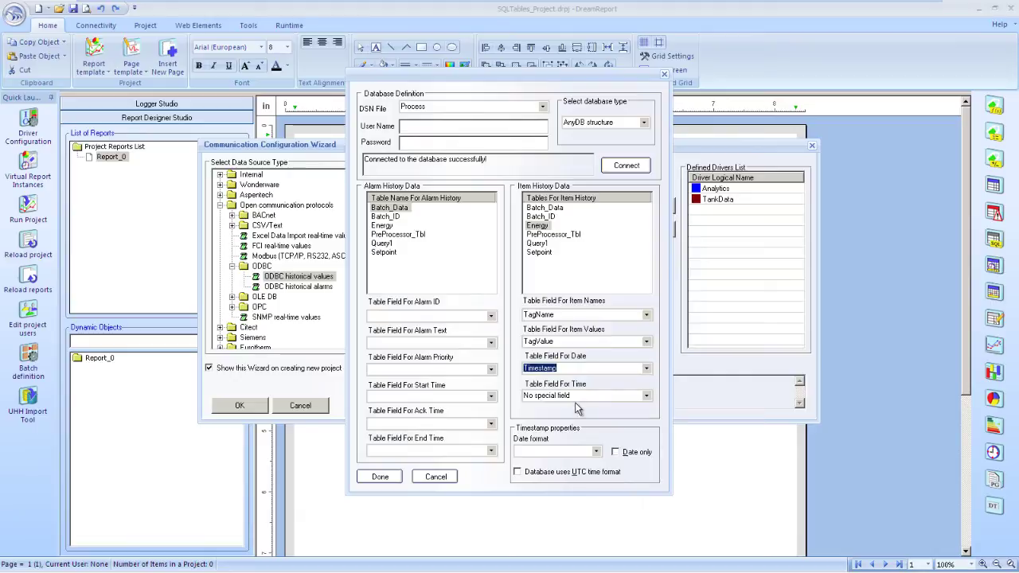
pyautogui.hotkey('alt', 'Tab')
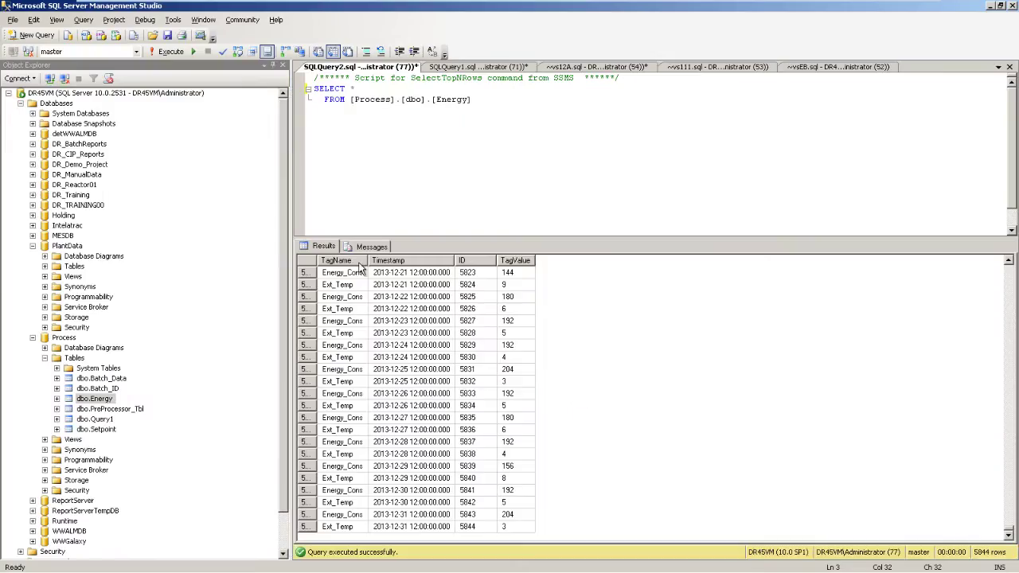
# Step: Inspect the TagName, TagValue and Timestamp columns in the Energy query results
pyautogui.click(355, 262)
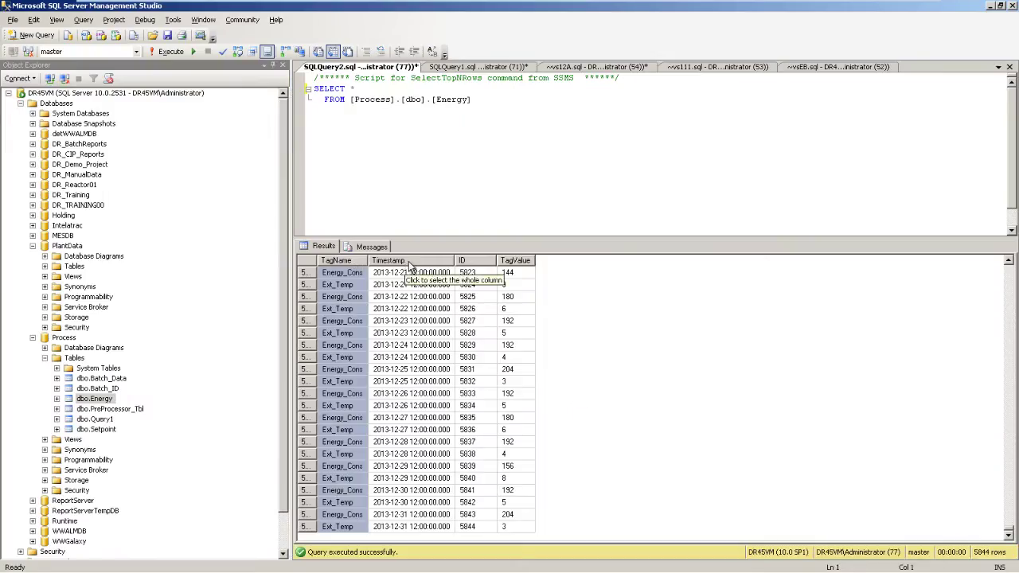
pyautogui.click(514, 263)
pyautogui.click(413, 260)
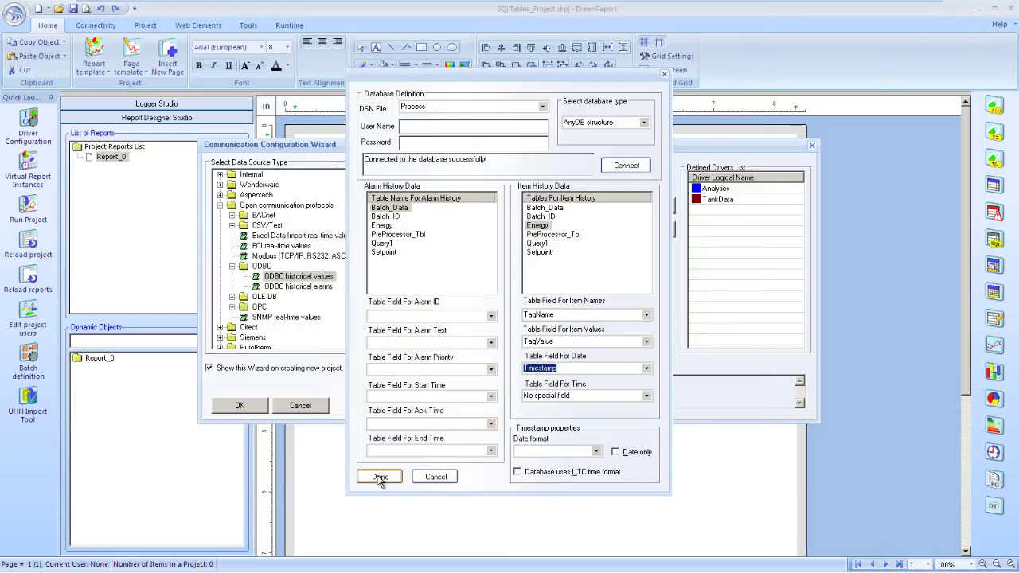
# Step: Finish the EnergyData definition, add it to the drivers, and close the wizard
pyautogui.click(380, 476)
pyautogui.click(647, 206)
pyautogui.click(248, 404)
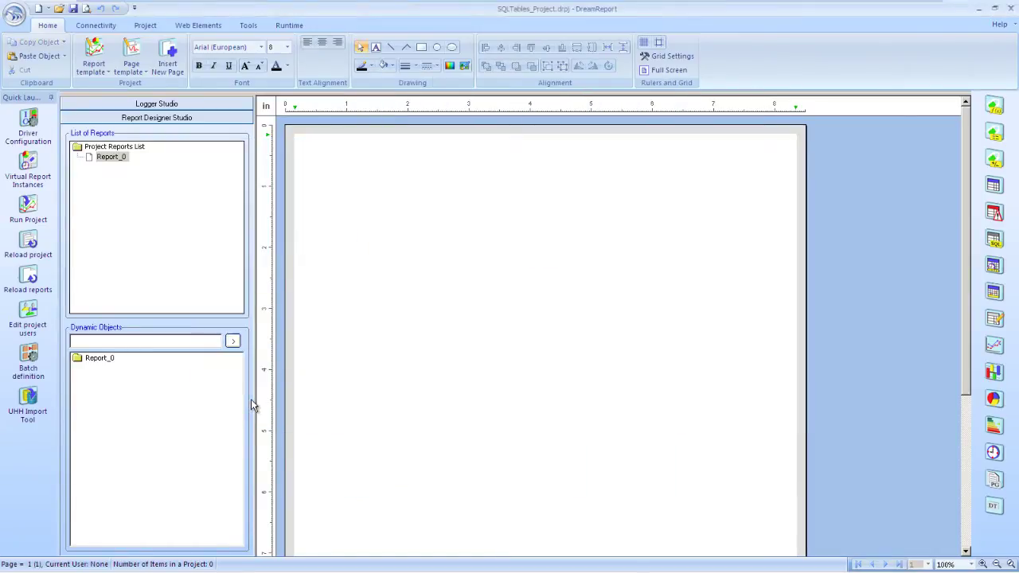
# Step: Rename Report_0 to 'Storage Tanks Report' and set its PDF to open after generation
pyautogui.doubleClick(115, 156)
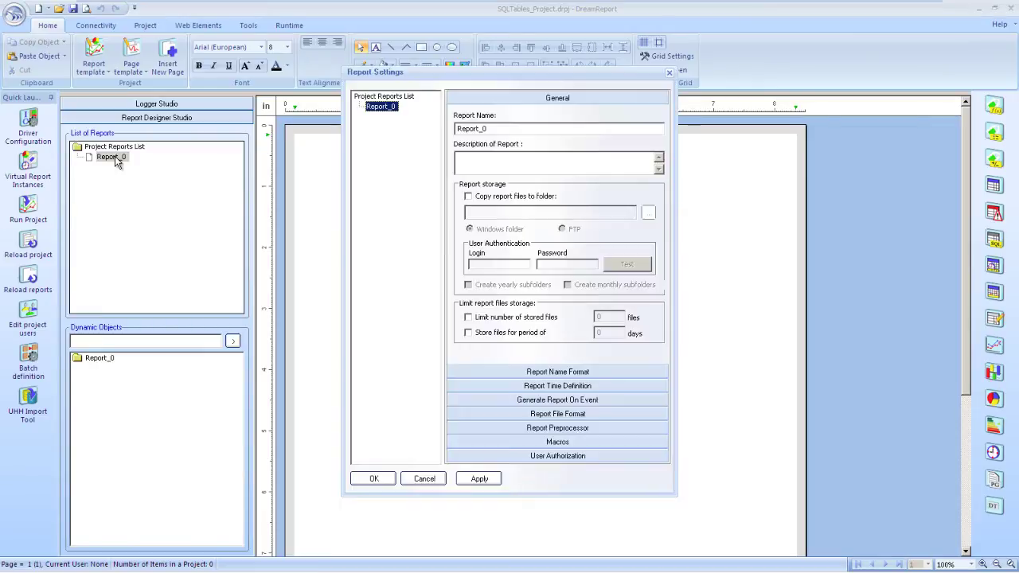
pyautogui.doubleClick(487, 128)
pyautogui.press('BackSpace')
pyautogui.write('Storage Tanks Report')
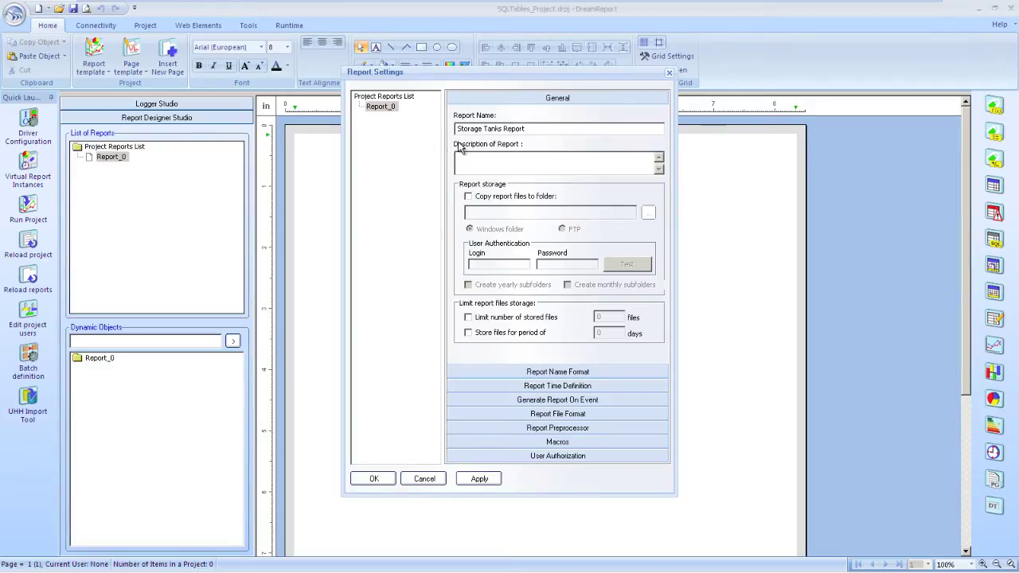
pyautogui.click(594, 416)
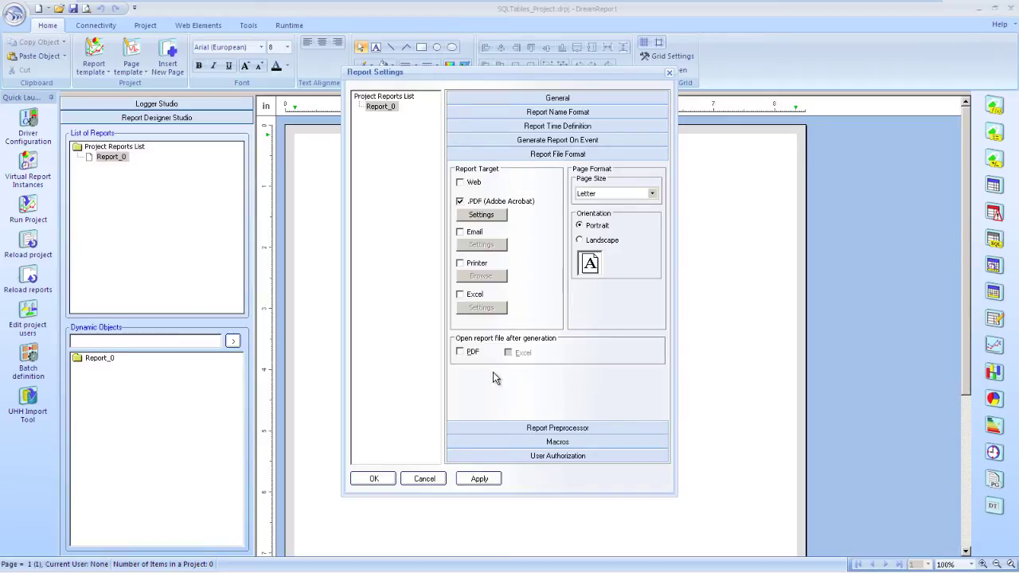
pyautogui.click(460, 352)
pyautogui.click(373, 481)
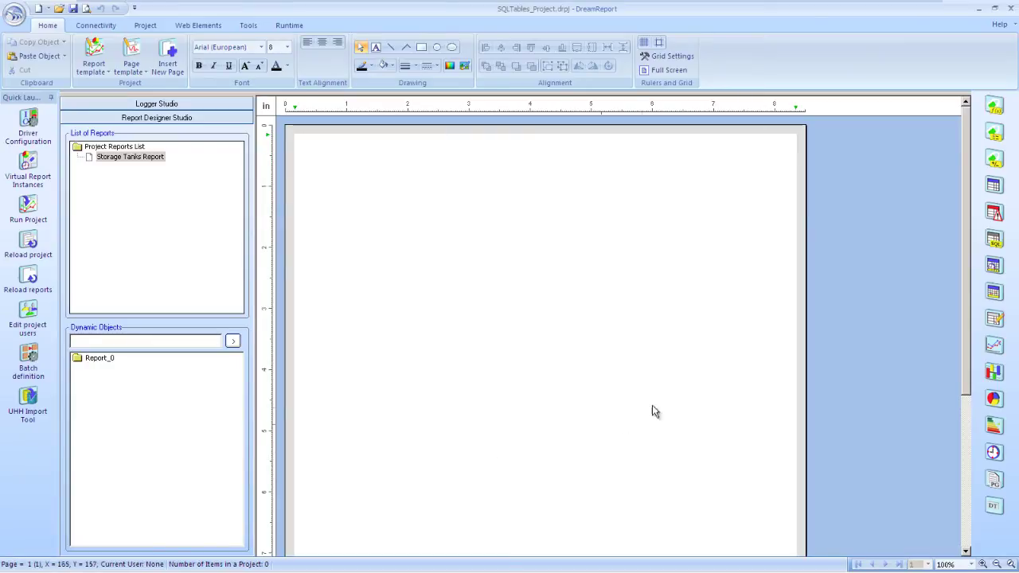
# Step: Draw a trend chart area across the top of the report page
pyautogui.click(993, 344)
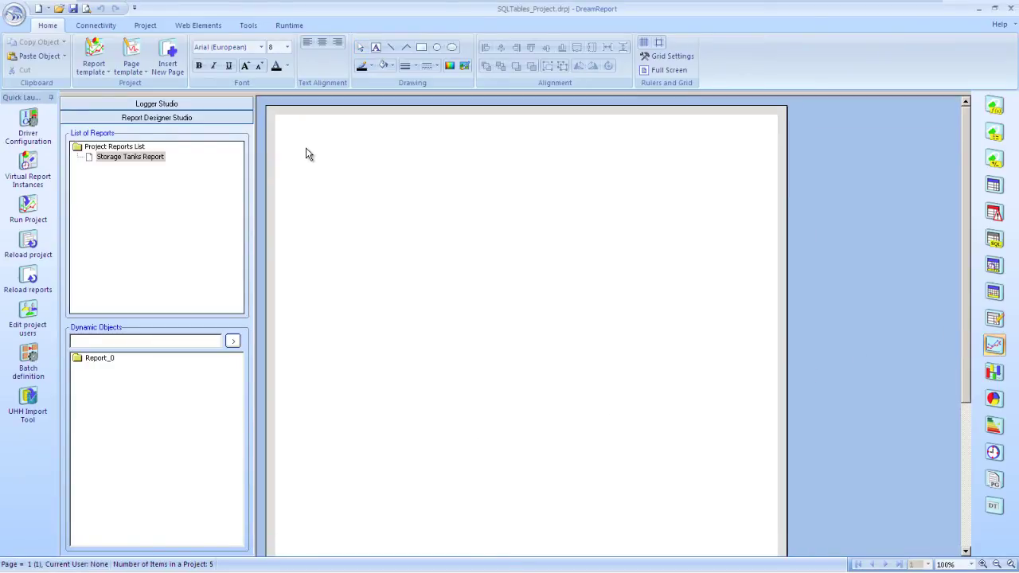
pyautogui.moveTo(300, 150); pyautogui.dragTo(597, 225)
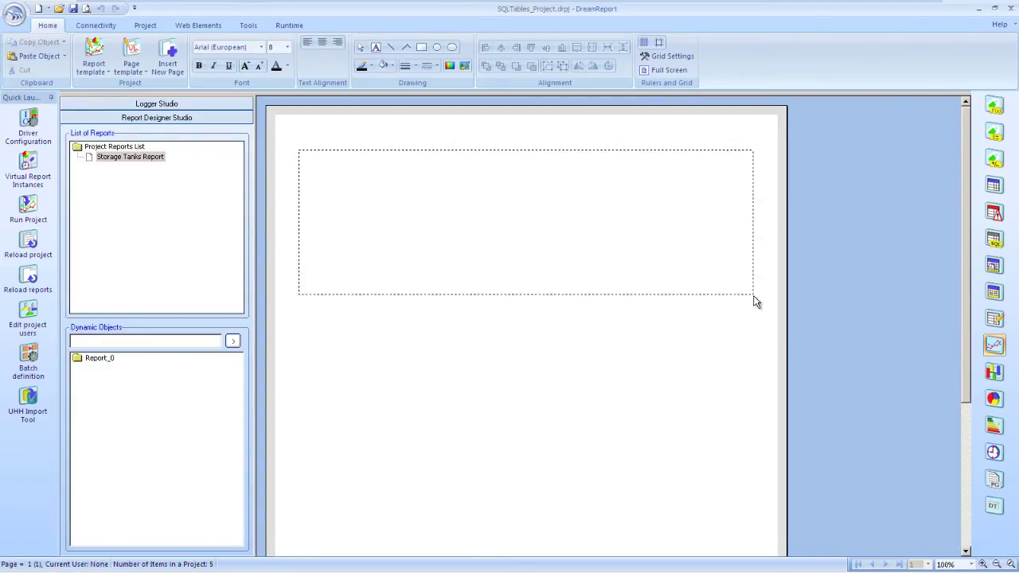
pyautogui.moveTo(756, 302); pyautogui.dragTo(757, 302)
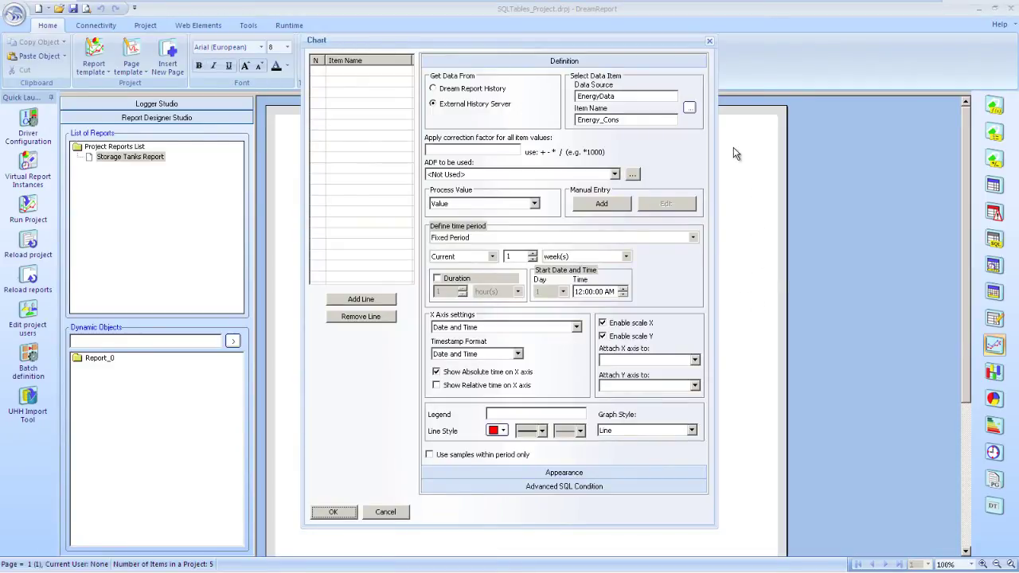
# Step: Add Tank1_Level over the last 1 hour as a purple line with legend 'Tank 1'
pyautogui.click(689, 108)
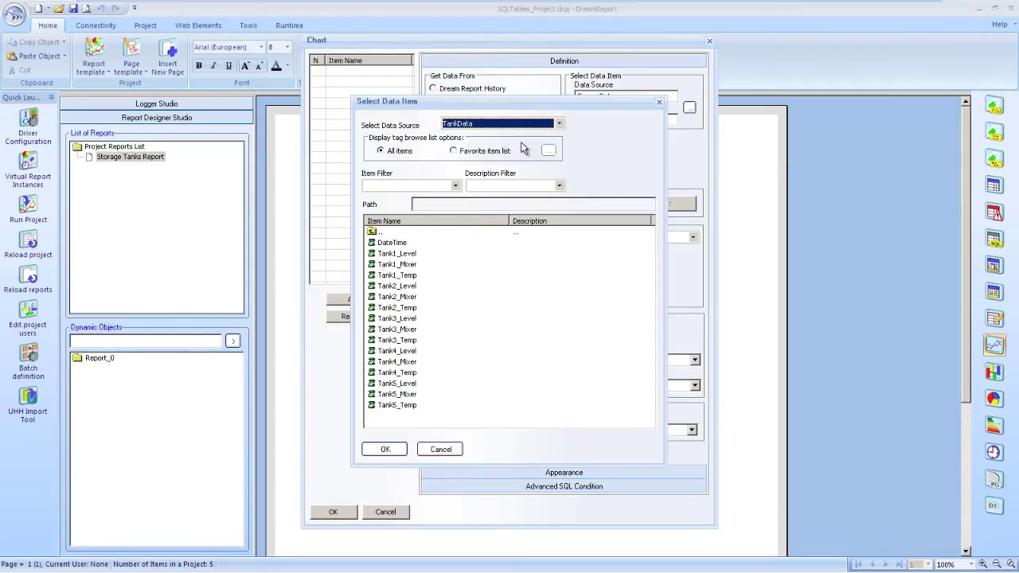
pyautogui.doubleClick(402, 254)
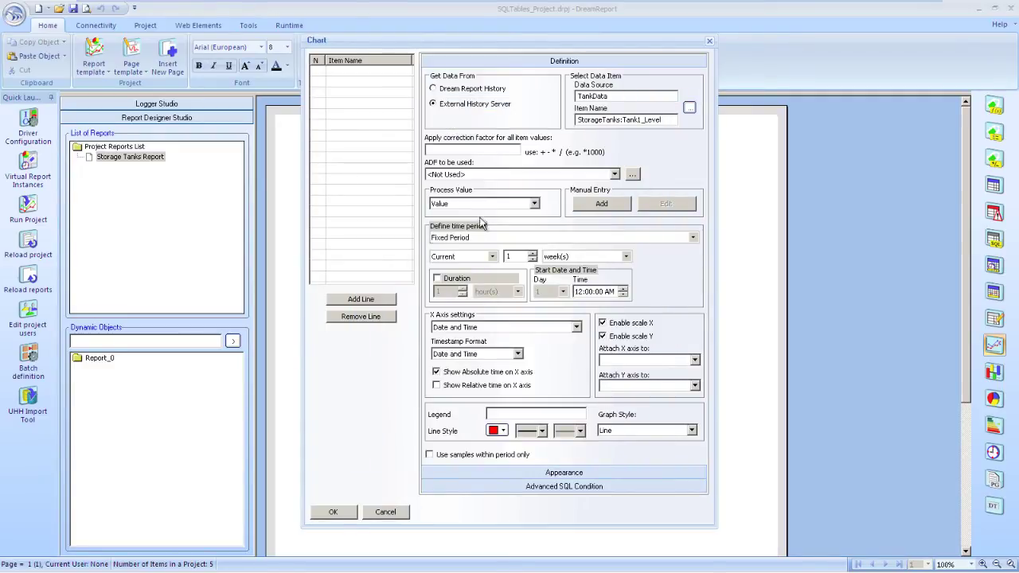
pyautogui.click(493, 258)
pyautogui.click(437, 269)
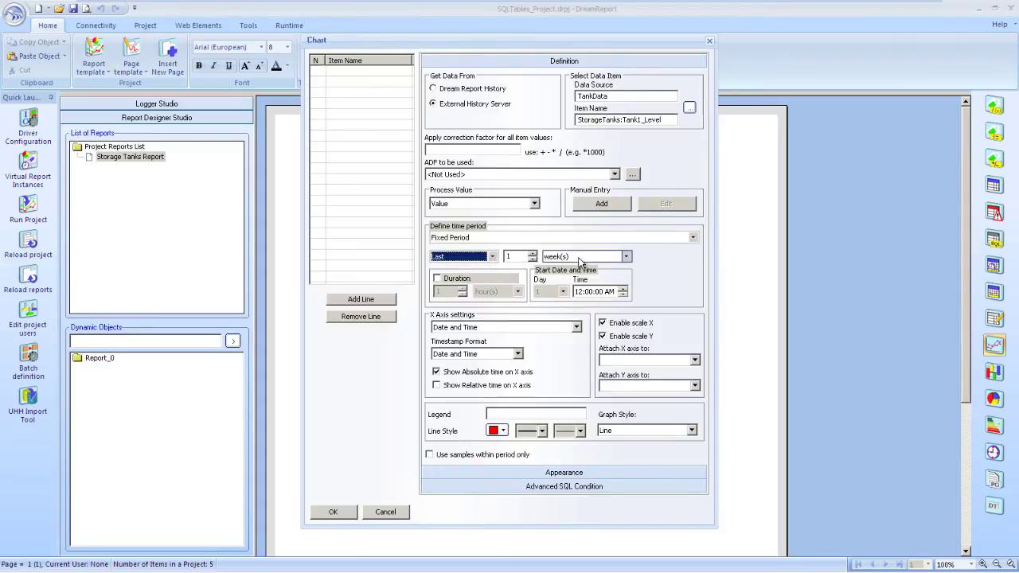
pyautogui.click(585, 257)
pyautogui.click(573, 276)
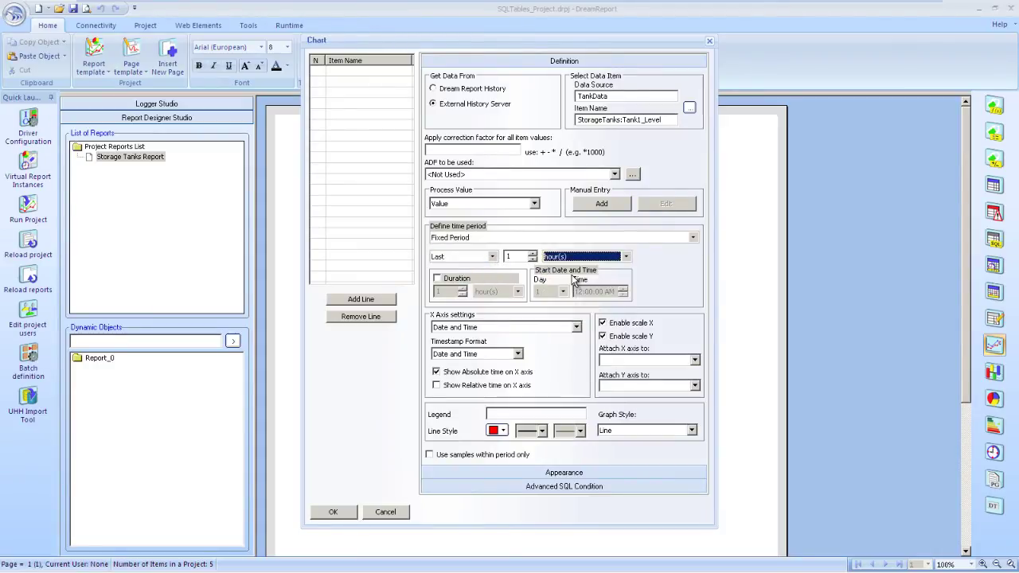
pyautogui.click(502, 432)
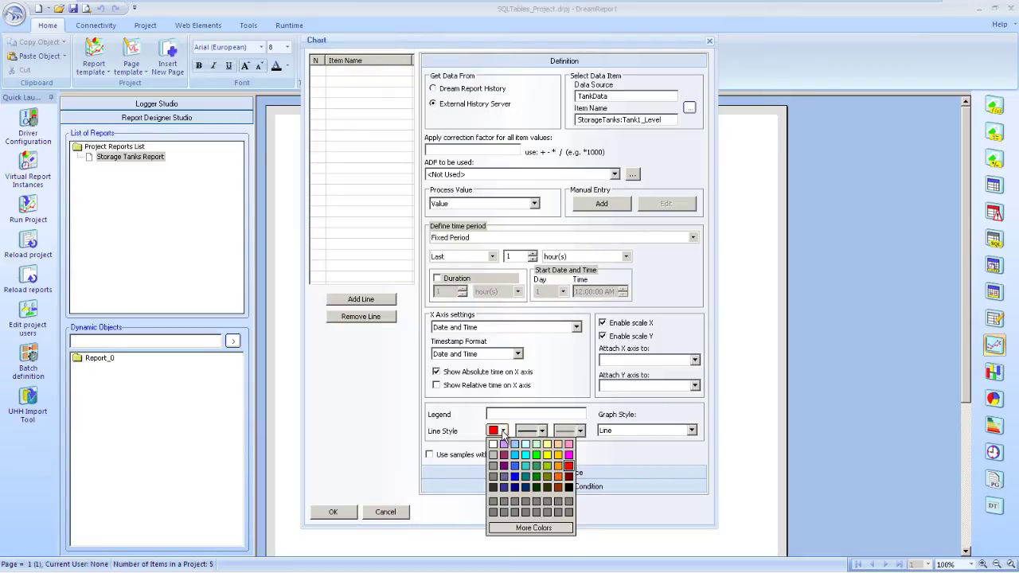
pyautogui.click(505, 466)
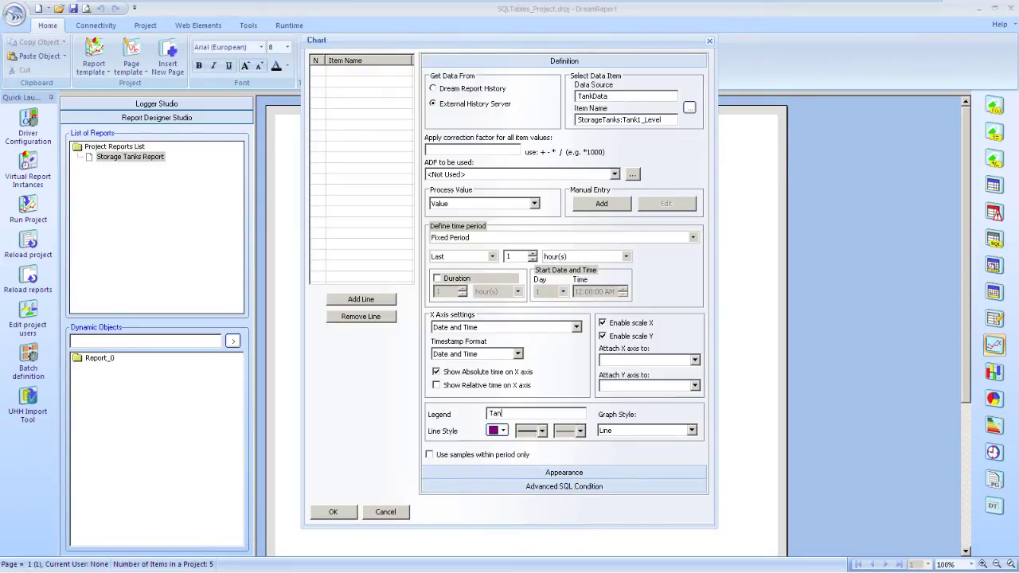
pyautogui.write('Tank 1')
pyautogui.click(358, 303)
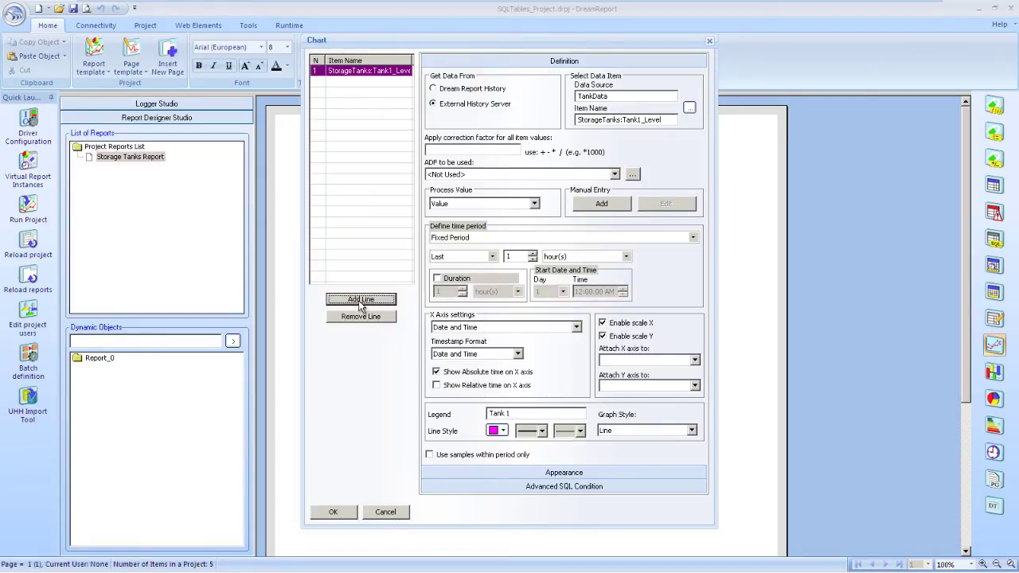
# Step: Add Tank2_Level as a green line with legend 'Tank 2'
pyautogui.click(689, 108)
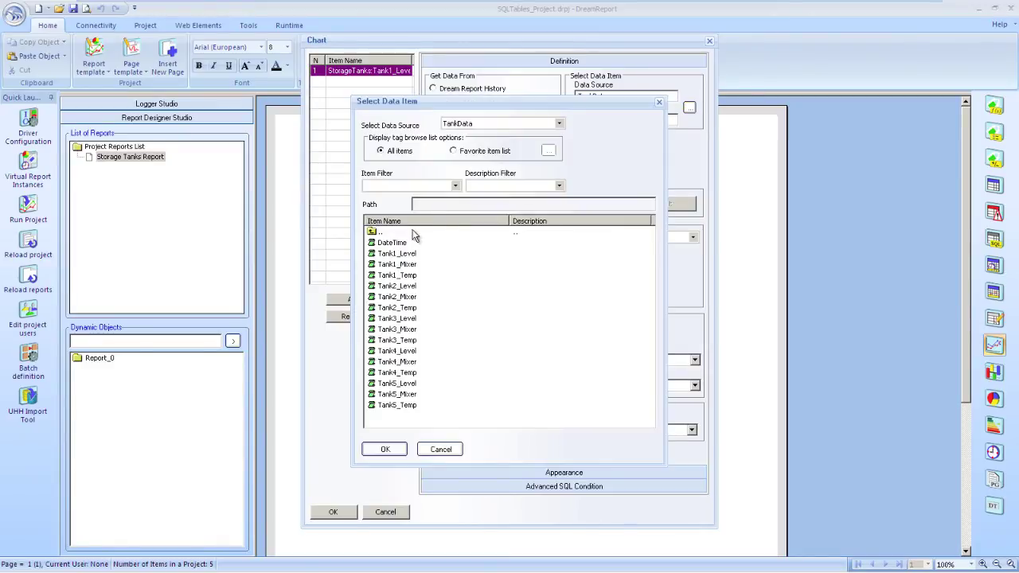
pyautogui.doubleClick(398, 286)
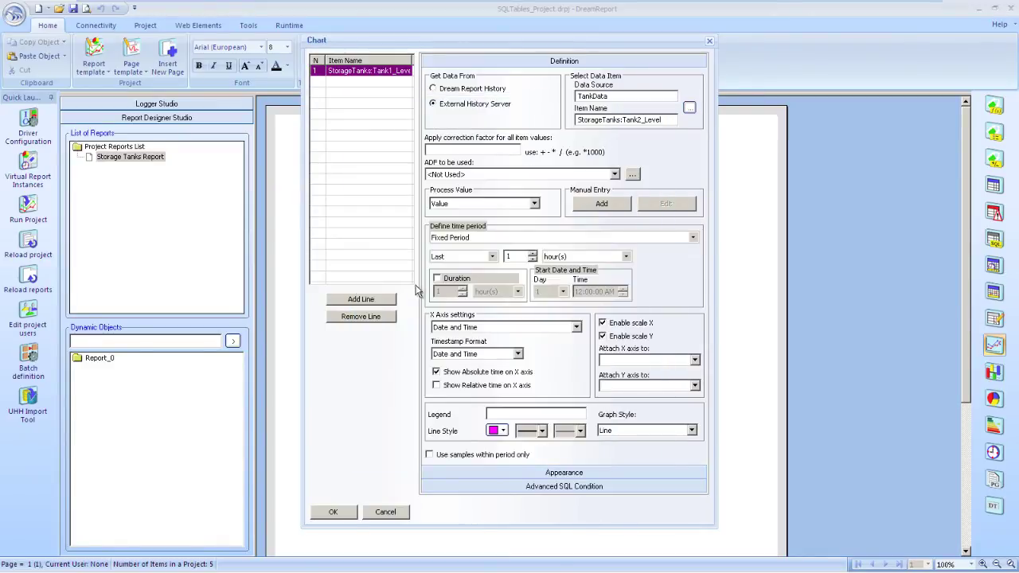
pyautogui.click(503, 431)
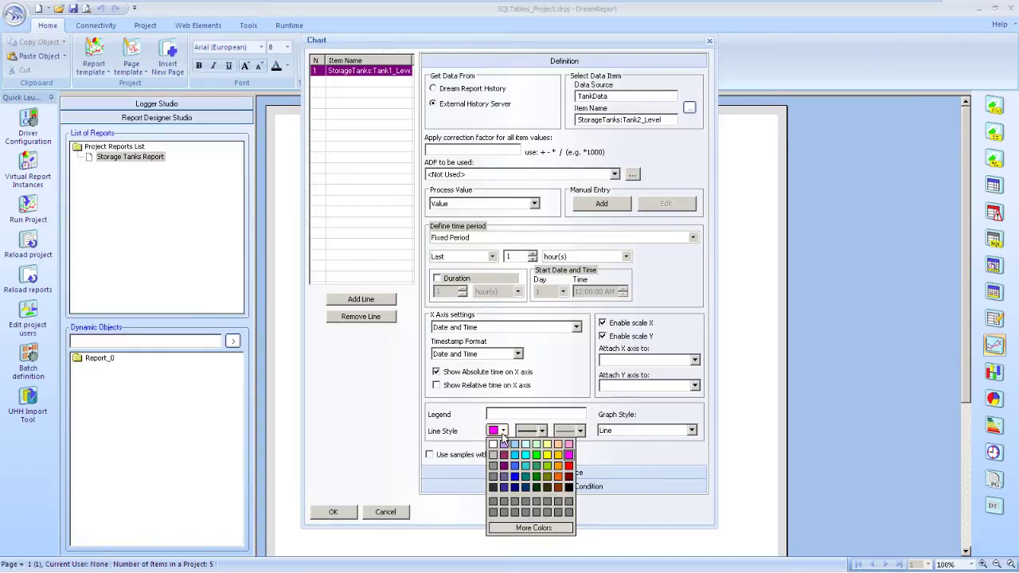
pyautogui.click(540, 468)
pyautogui.click(504, 414)
pyautogui.write('Tank 2')
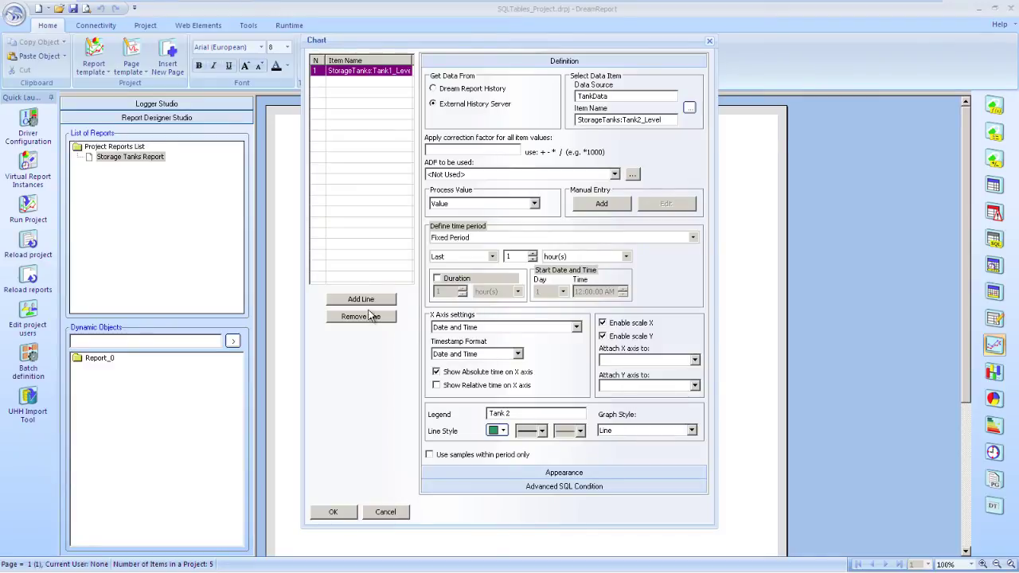
pyautogui.click(360, 300)
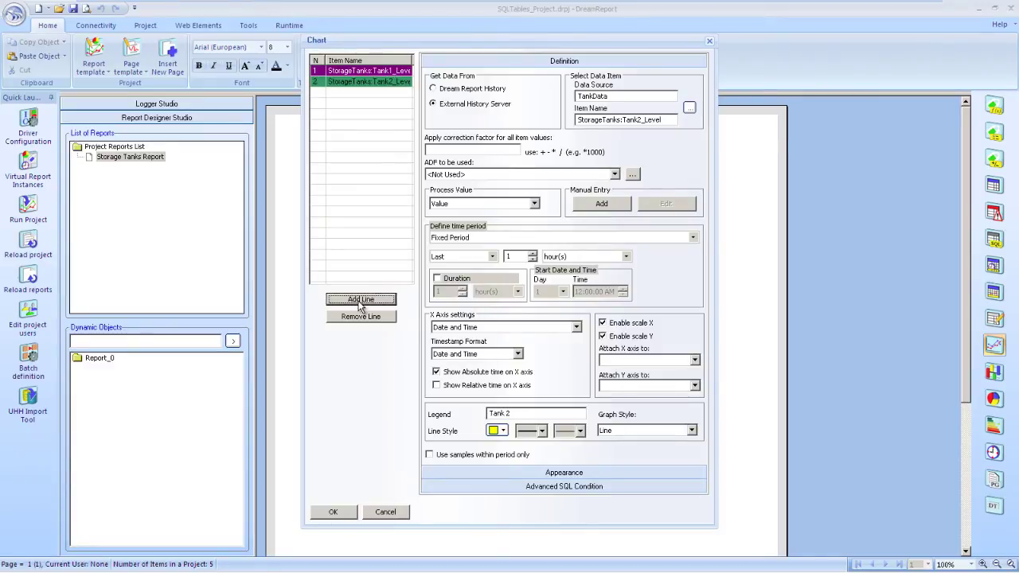
# Step: Add Tank3_Level as an orange line and turn off the separate Y scale
pyautogui.click(503, 431)
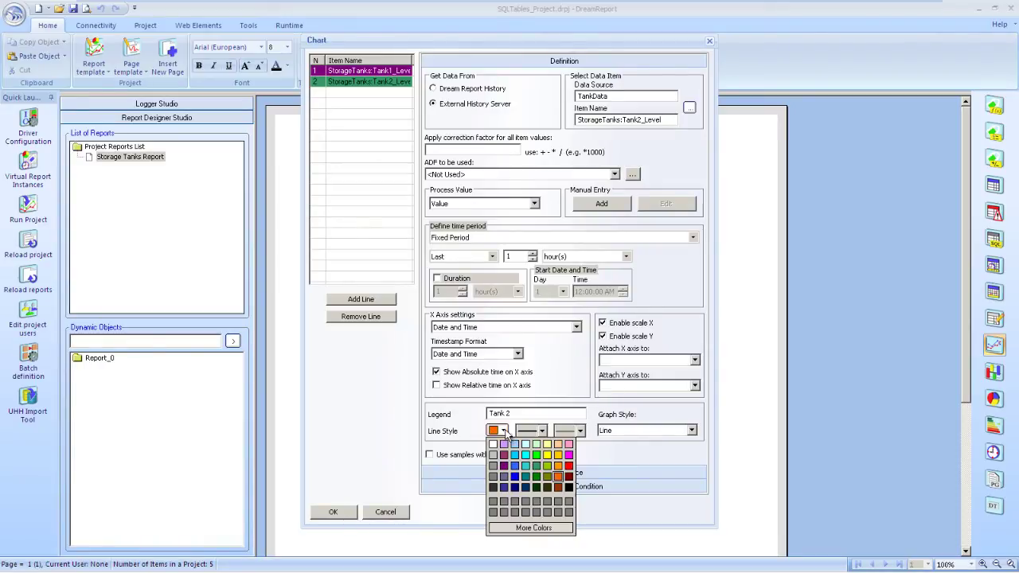
pyautogui.click(558, 476)
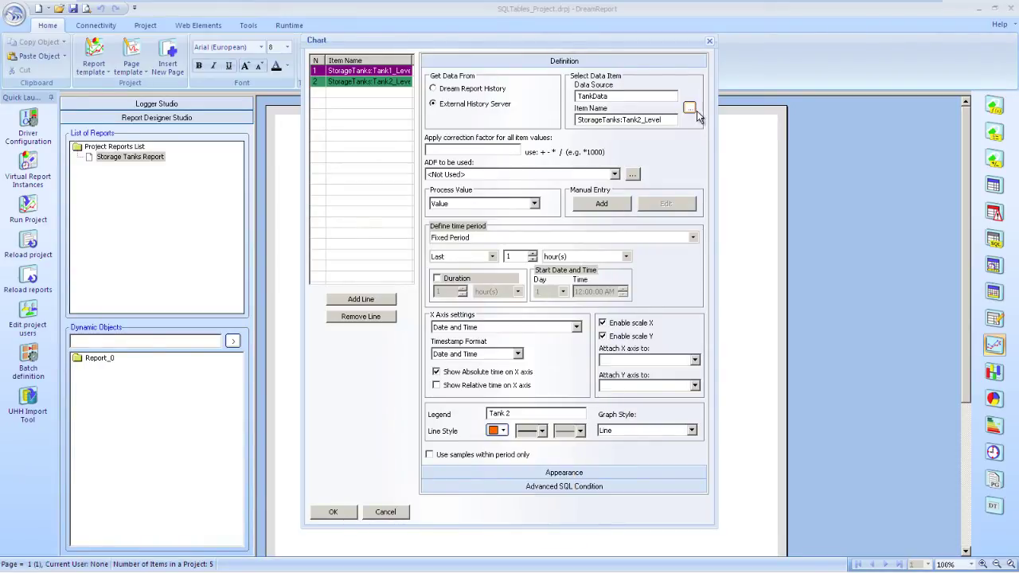
pyautogui.click(691, 108)
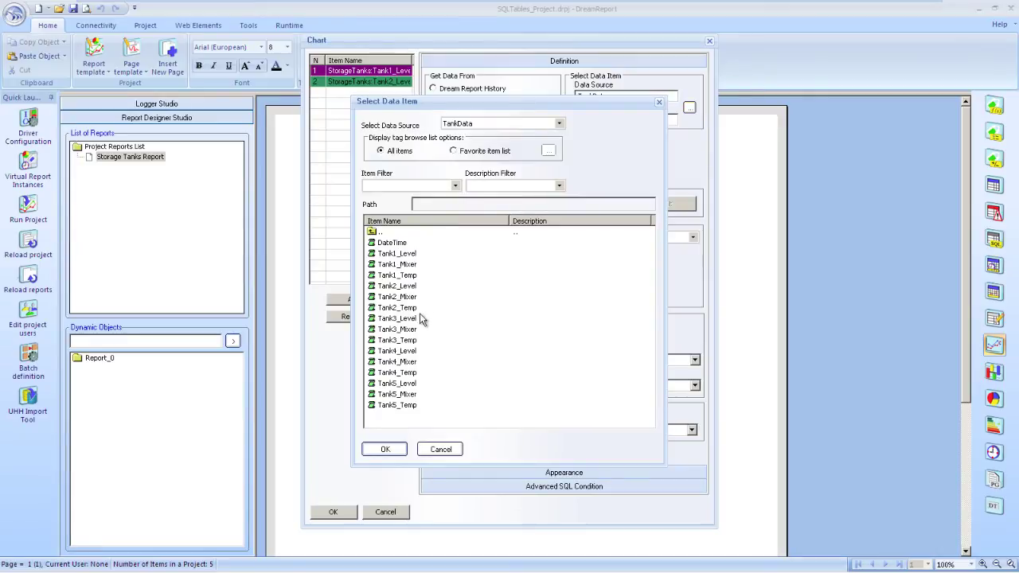
pyautogui.doubleClick(410, 320)
pyautogui.click(362, 298)
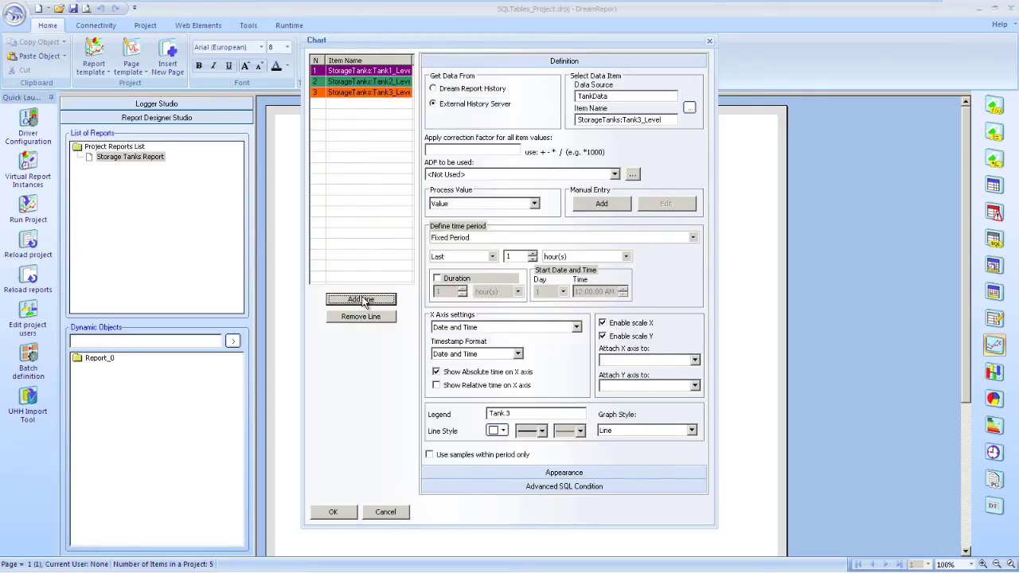
pyautogui.click(614, 339)
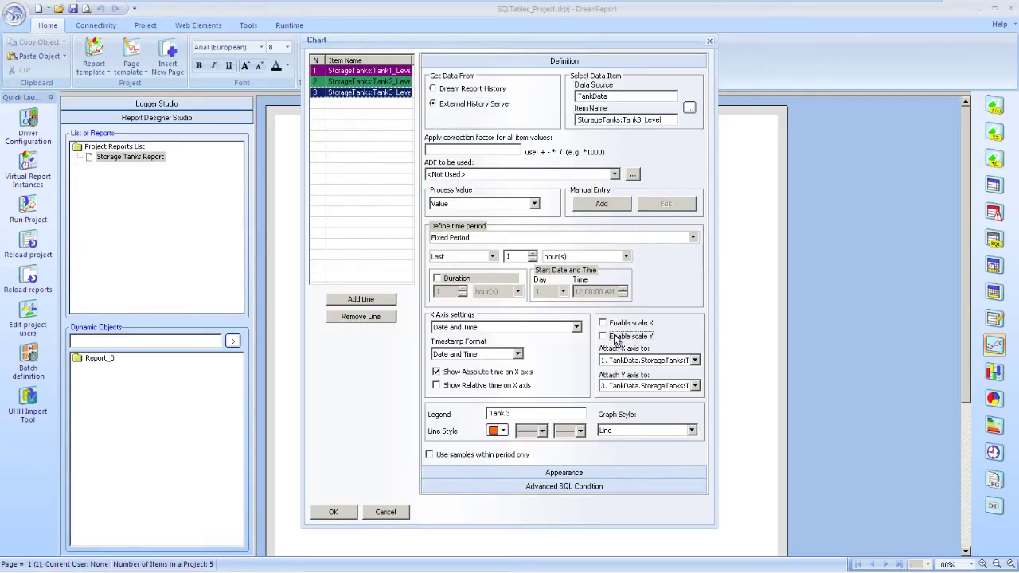
# Step: Title the chart 'Storage Tanks - Last 1 Hour' and turn on its legend
pyautogui.click(569, 475)
pyautogui.click(374, 71)
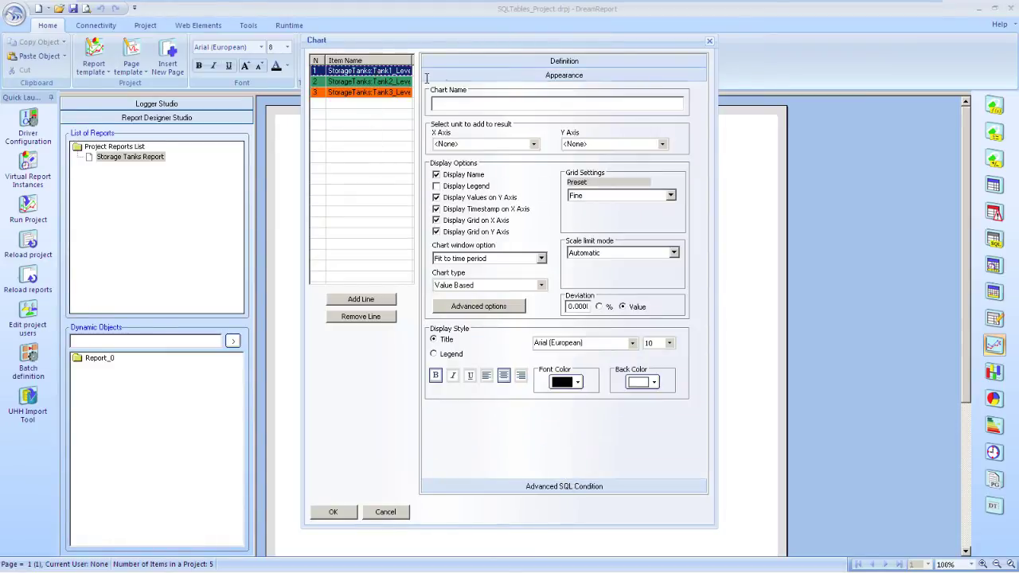
pyautogui.click(461, 101)
pyautogui.write('Storage Tanks - Last 1')
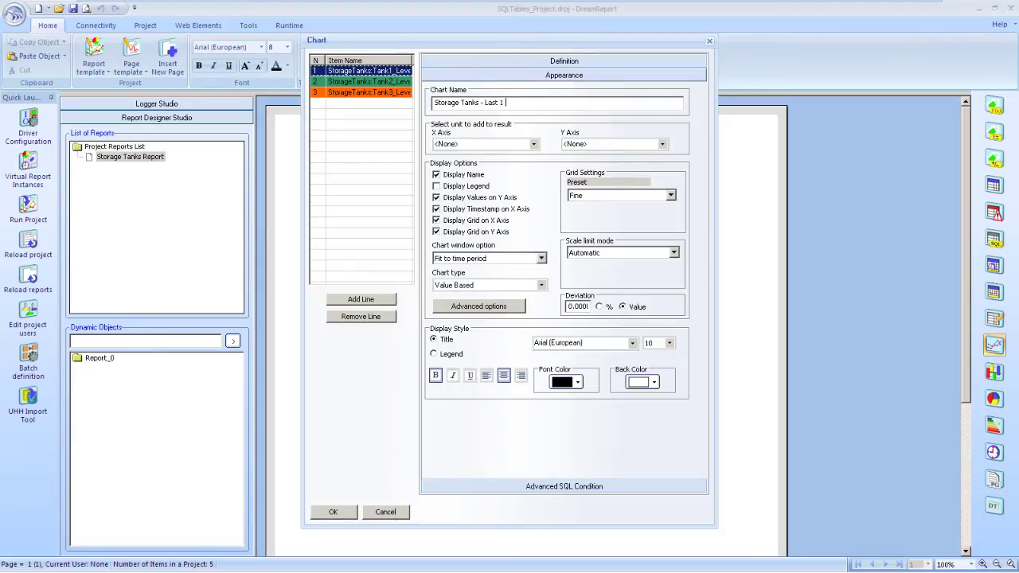
pyautogui.write(' Hour')
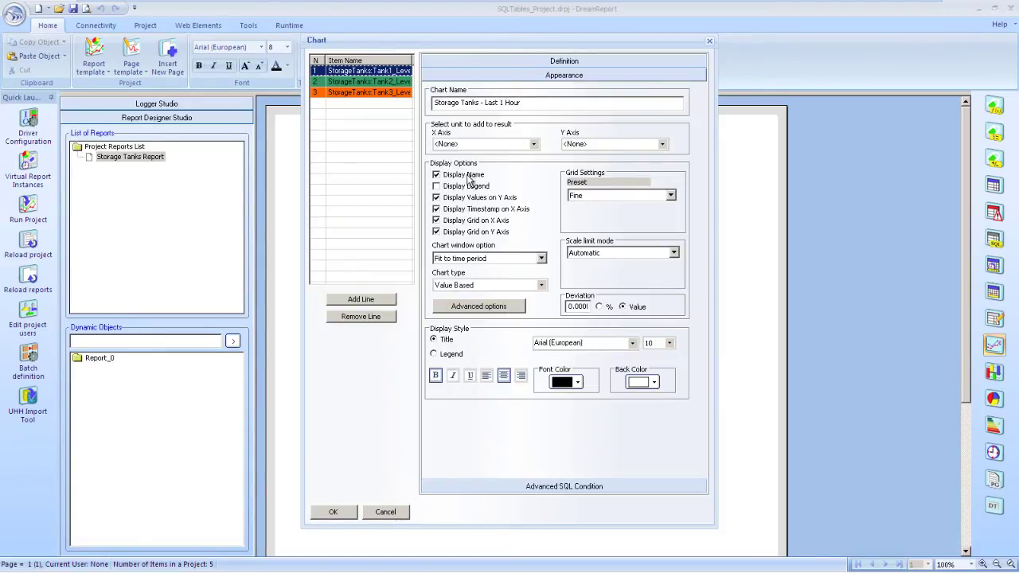
pyautogui.click(469, 186)
# Step: Set the Normal grid preset, a manual 0–450 scale, and no X-axis grid
pyautogui.click(612, 195)
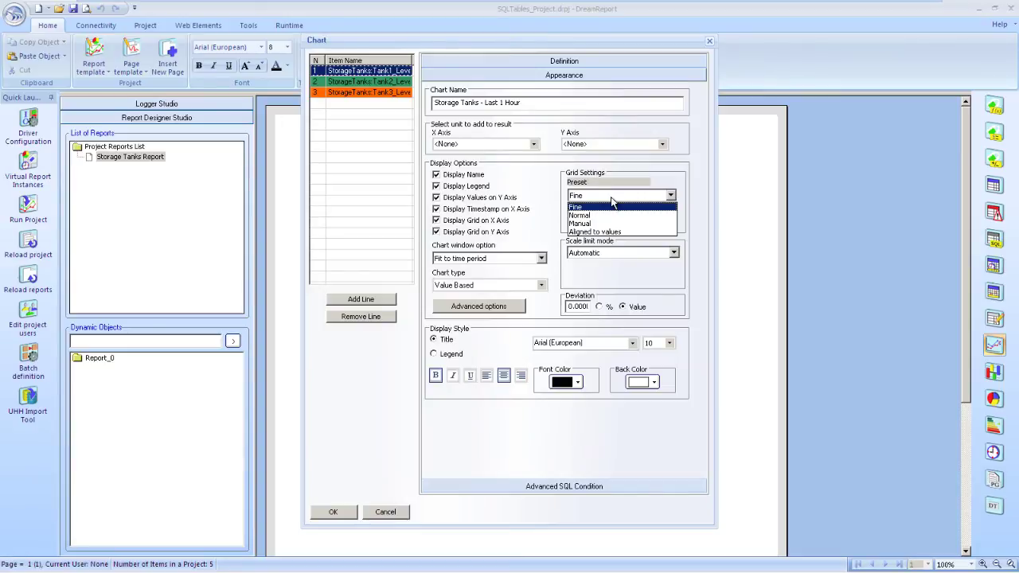
pyautogui.click(610, 216)
pyautogui.click(634, 252)
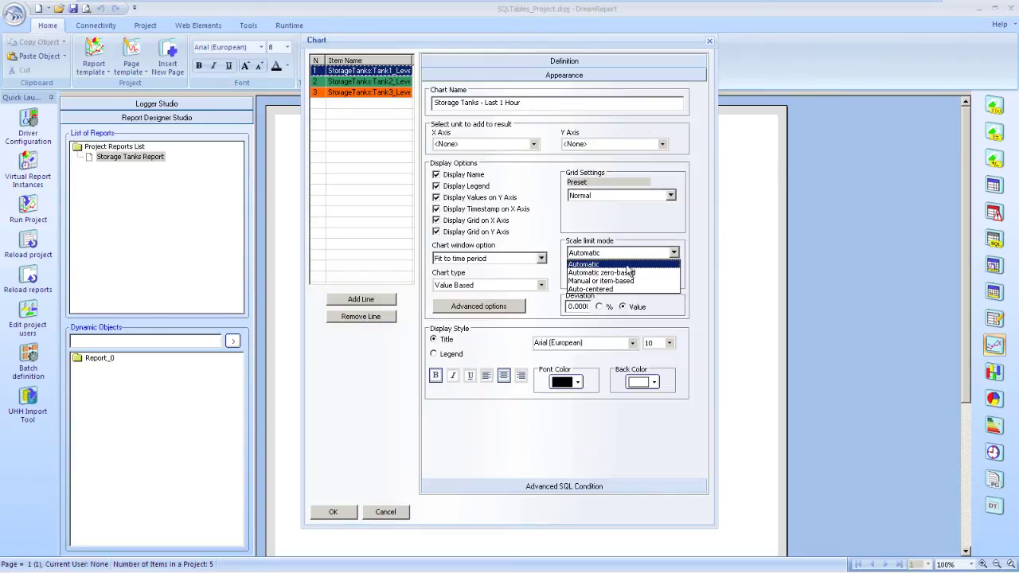
pyautogui.click(625, 278)
pyautogui.click(603, 276)
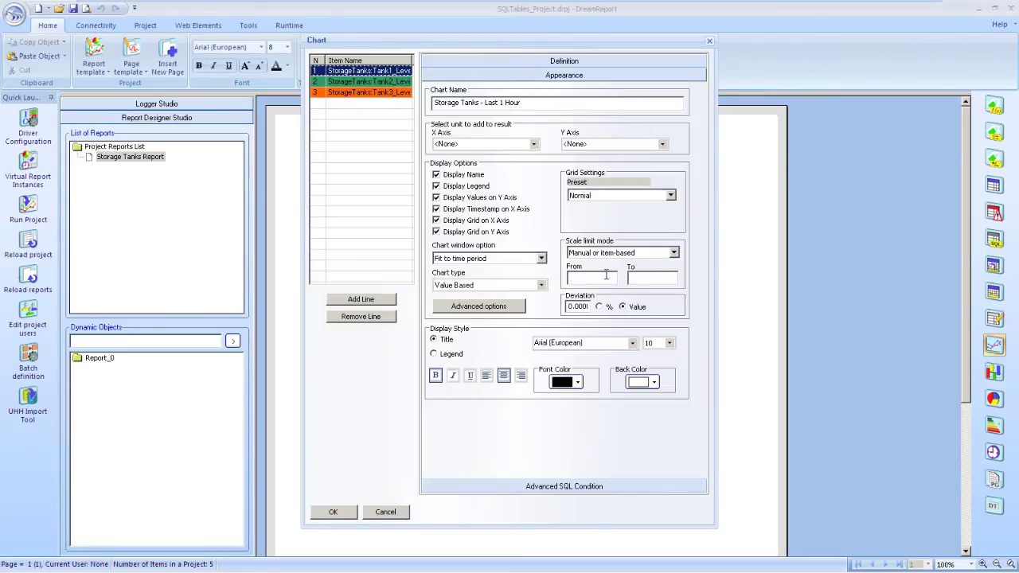
pyautogui.press('Tab')
pyautogui.write('450')
pyautogui.click(503, 227)
pyautogui.click(434, 354)
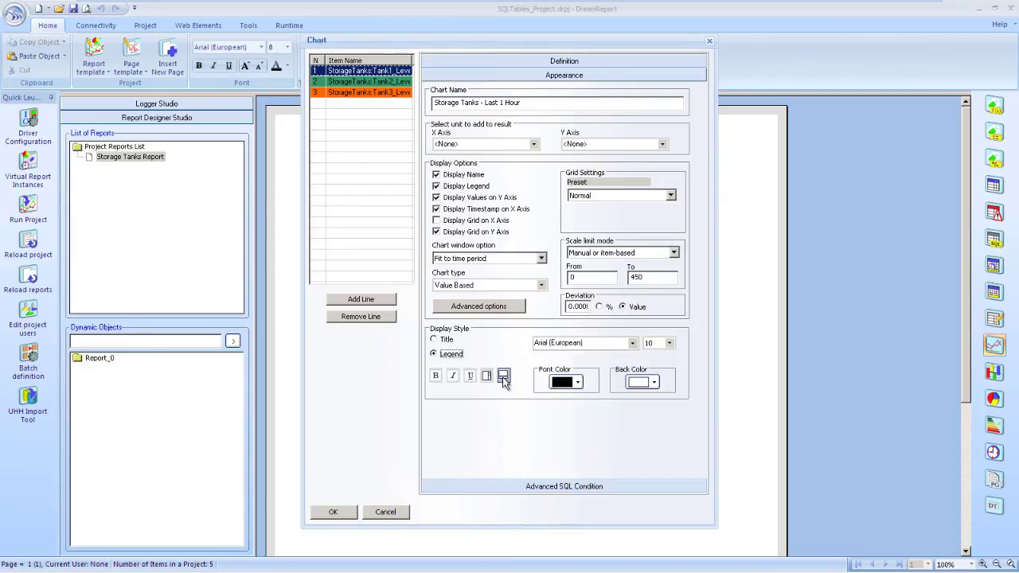
# Step: Place the chart, stretch it taller with a light beige fill, and mark an item table area below
pyautogui.click(333, 512)
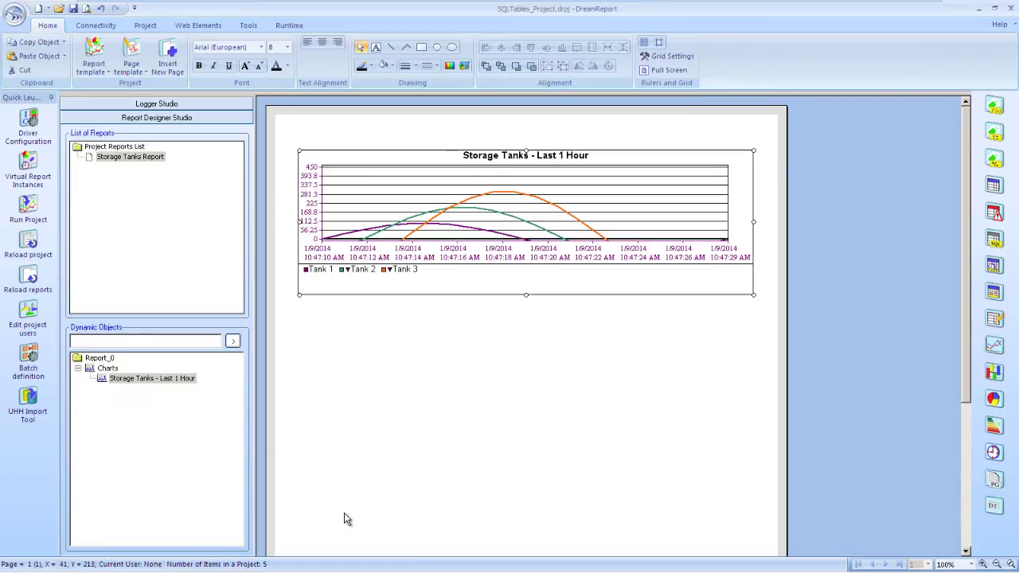
pyautogui.moveTo(525, 295); pyautogui.dragTo(528, 340)
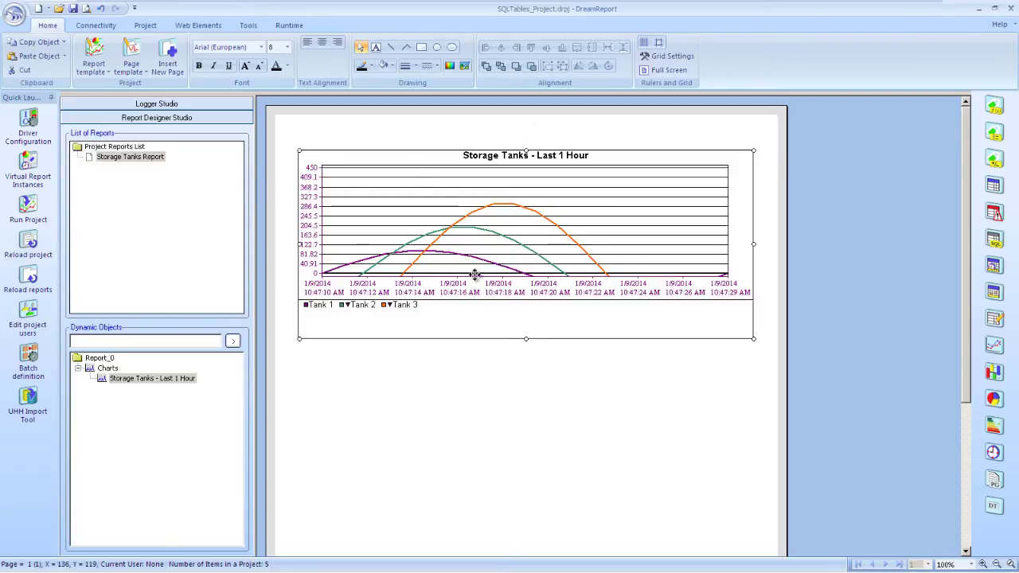
pyautogui.click(390, 66)
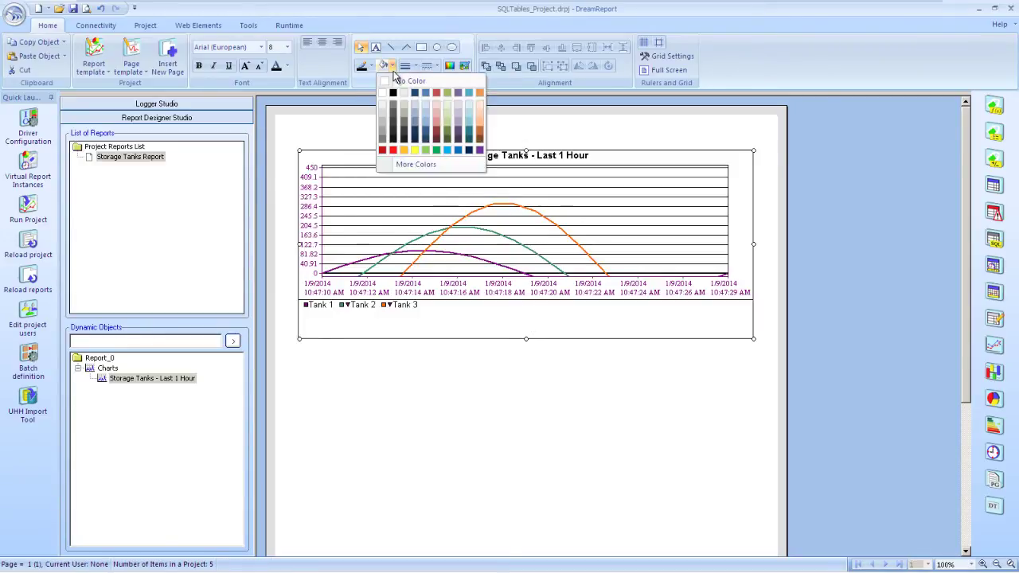
pyautogui.click(404, 93)
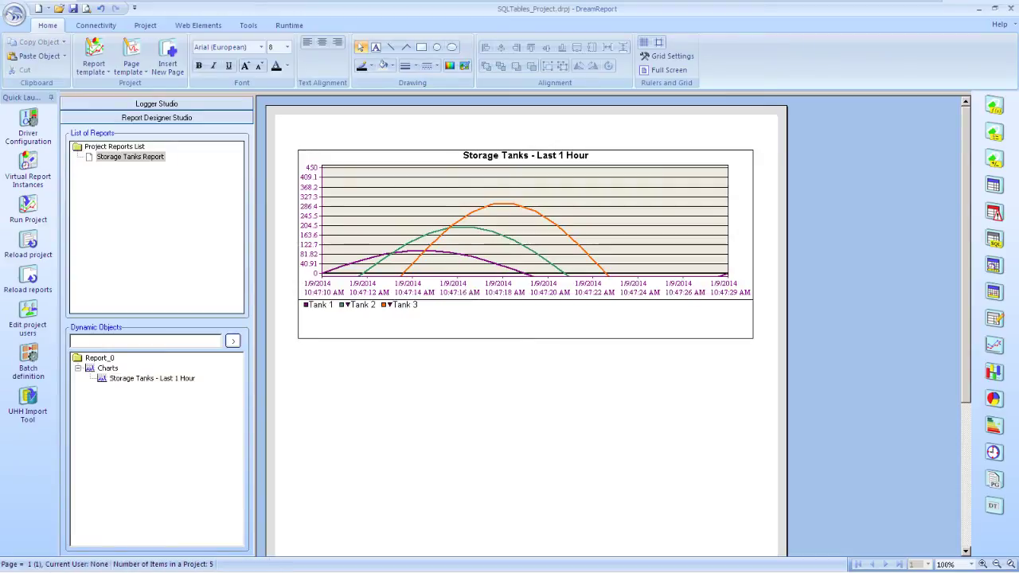
pyautogui.scroll(-1, 763, 332)
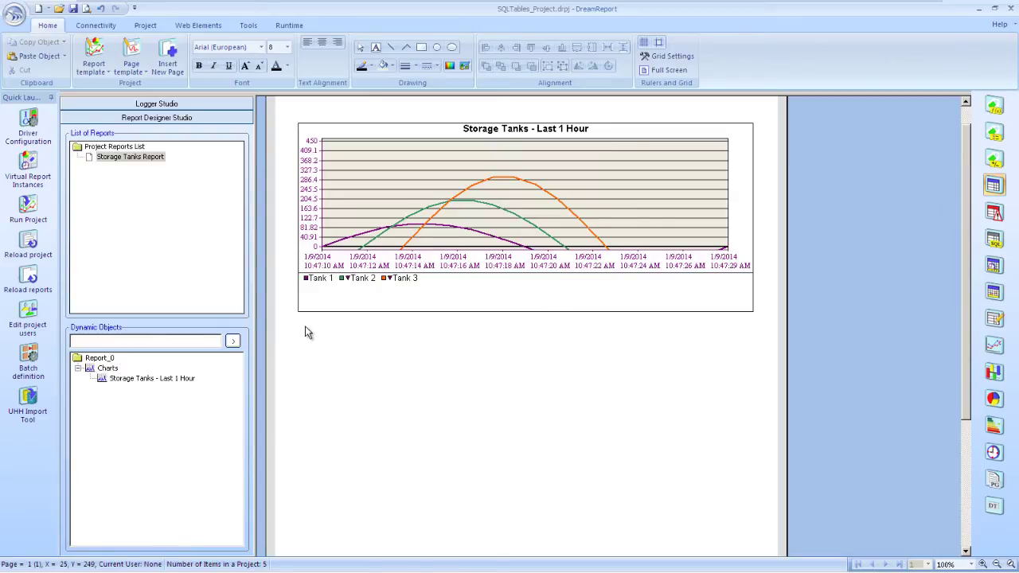
pyautogui.moveTo(301, 326); pyautogui.dragTo(486, 397)
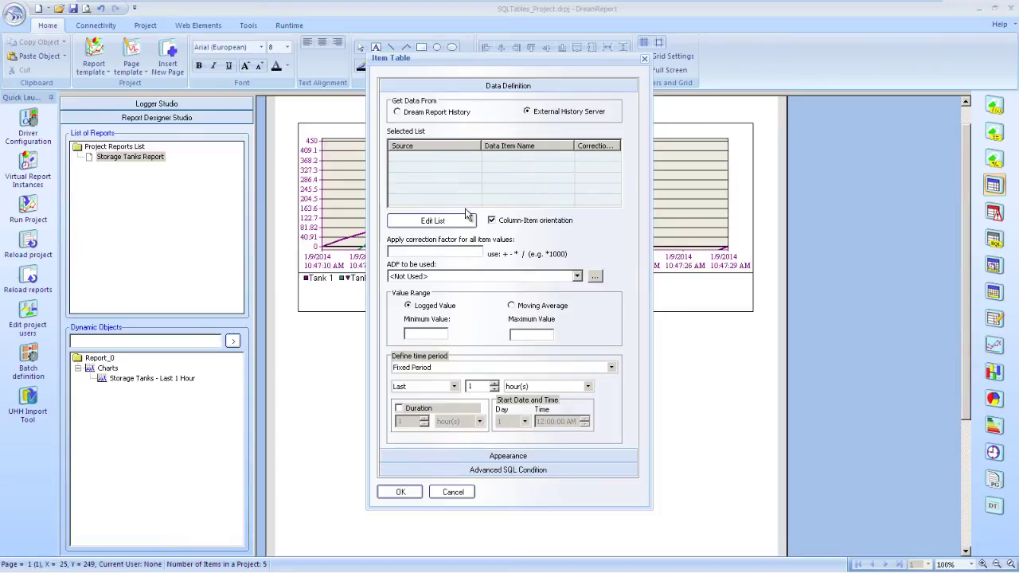
# Step: Add TankData's Tank1_Level and Tank1_Temp to the item table's list
pyautogui.click(468, 219)
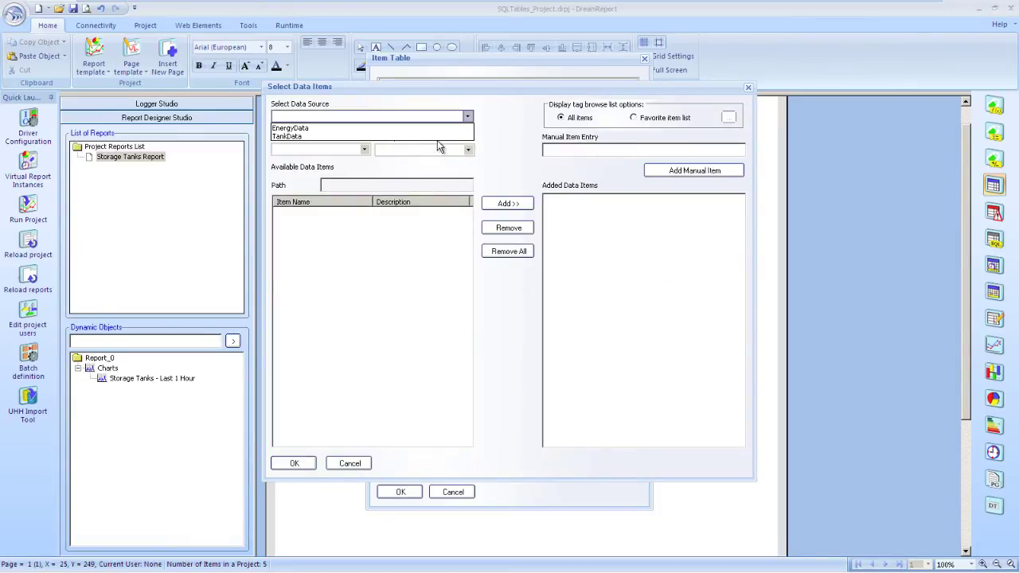
pyautogui.click(289, 136)
pyautogui.click(338, 234)
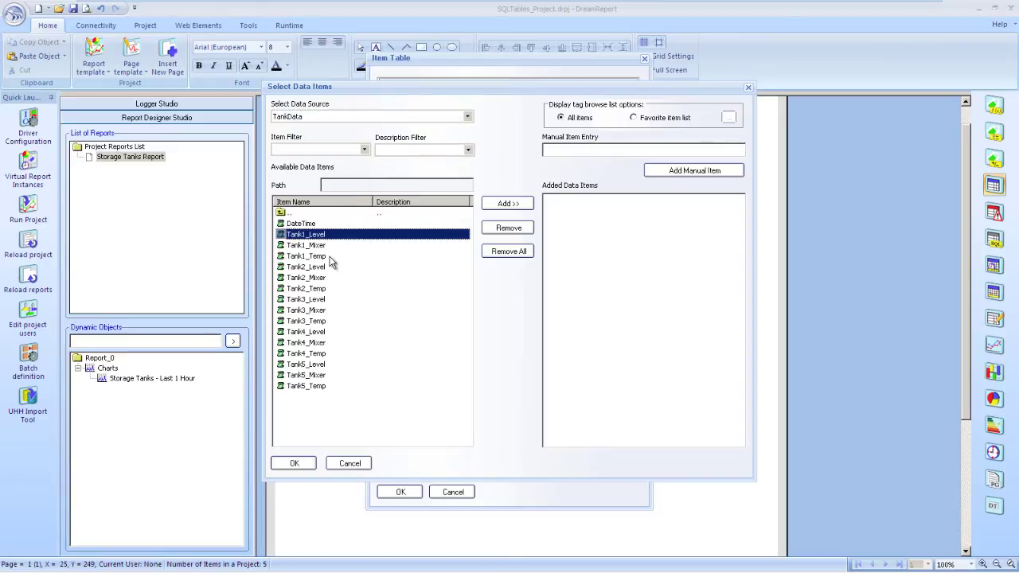
pyautogui.keyDown('ctrl'); pyautogui.click(332, 257); pyautogui.keyUp('ctrl')
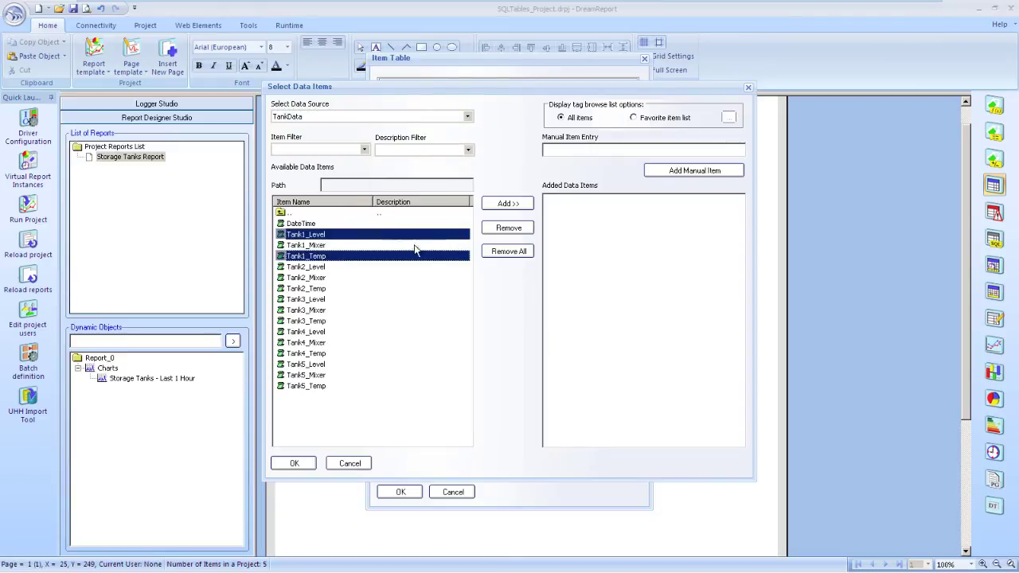
pyautogui.click(508, 205)
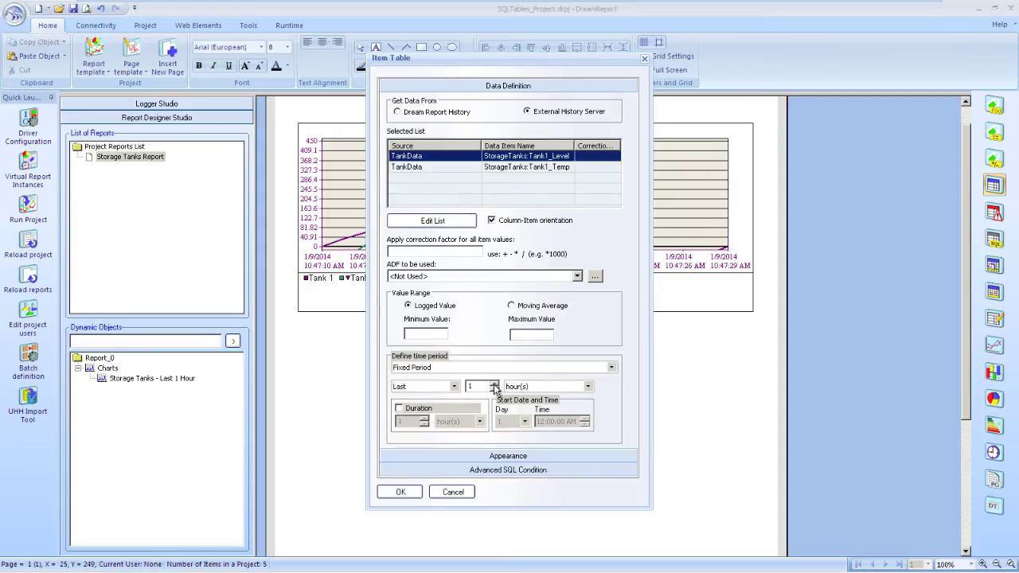
pyautogui.click(463, 456)
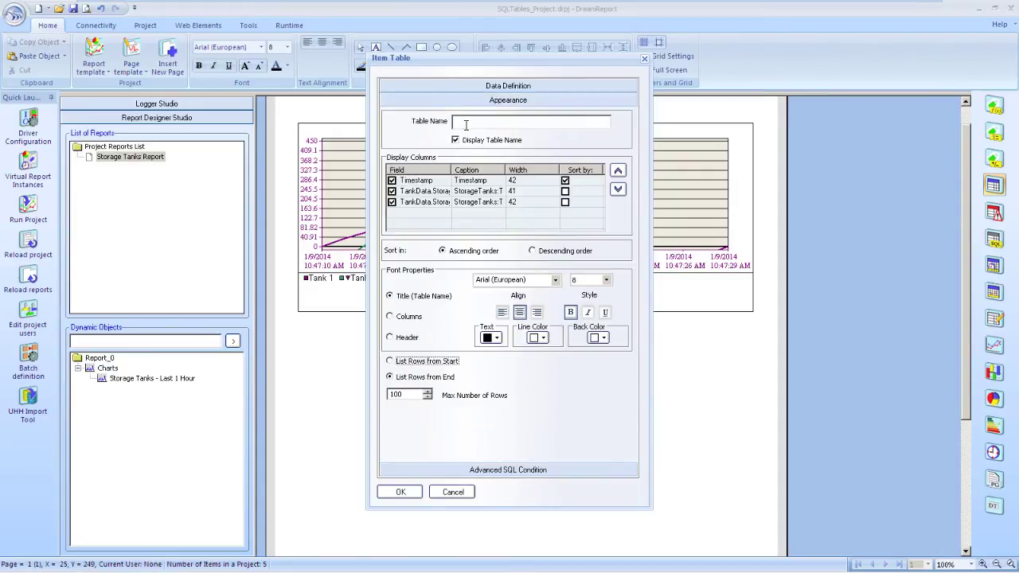
# Step: Name the table 'Tank 1 - Mixer Running Data' and trim the third column caption to Temp
pyautogui.click(522, 124)
pyautogui.write('Tank 1 - Mixer Running Data')
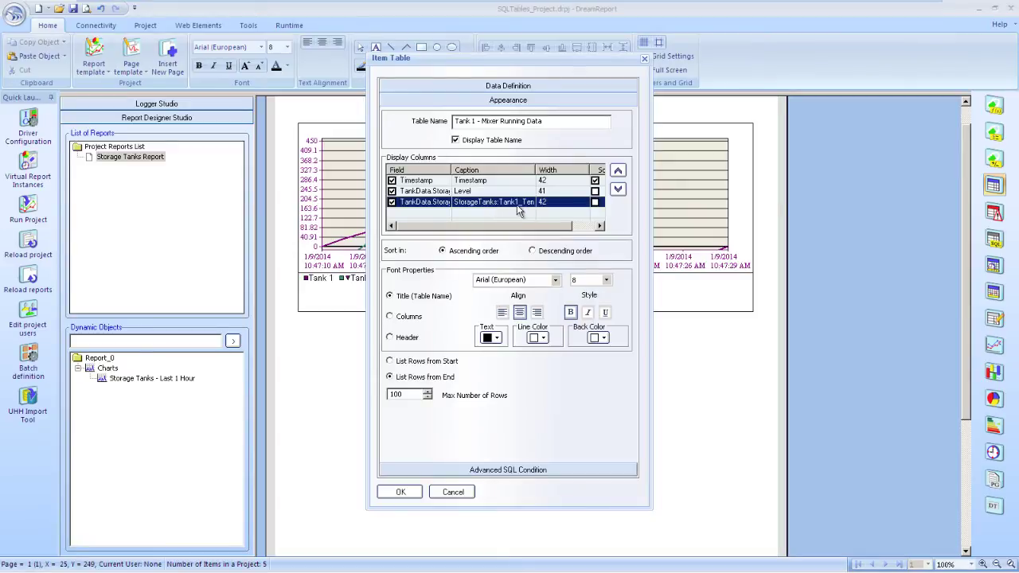
pyautogui.click(512, 203)
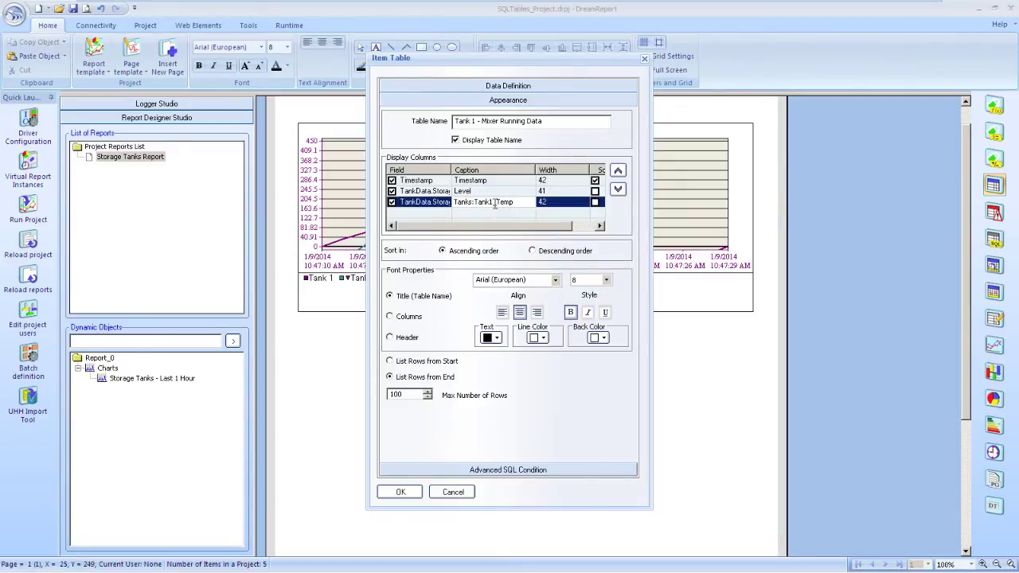
pyautogui.moveTo(498, 204); pyautogui.dragTo(402, 209)
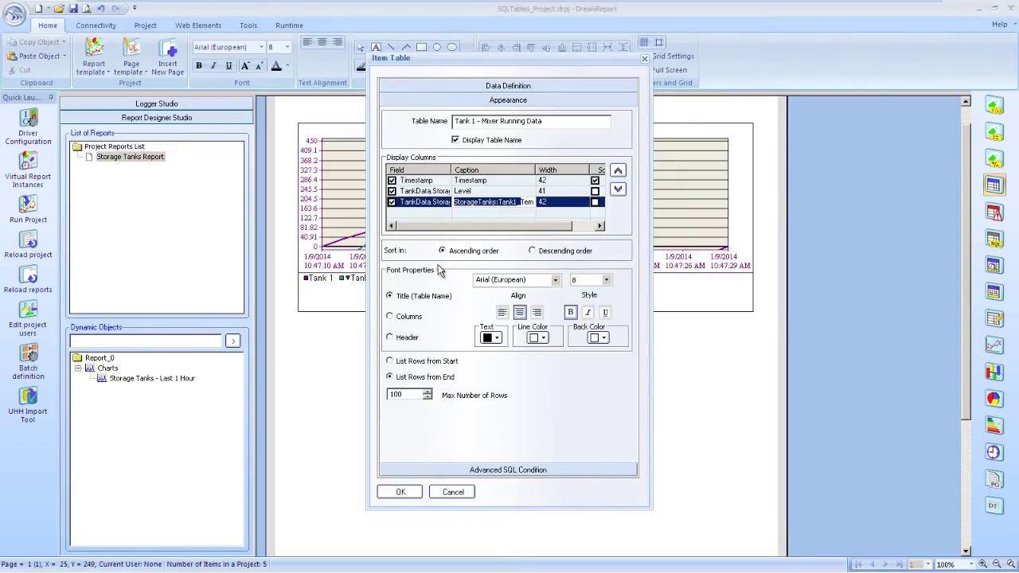
pyautogui.press('BackSpace')
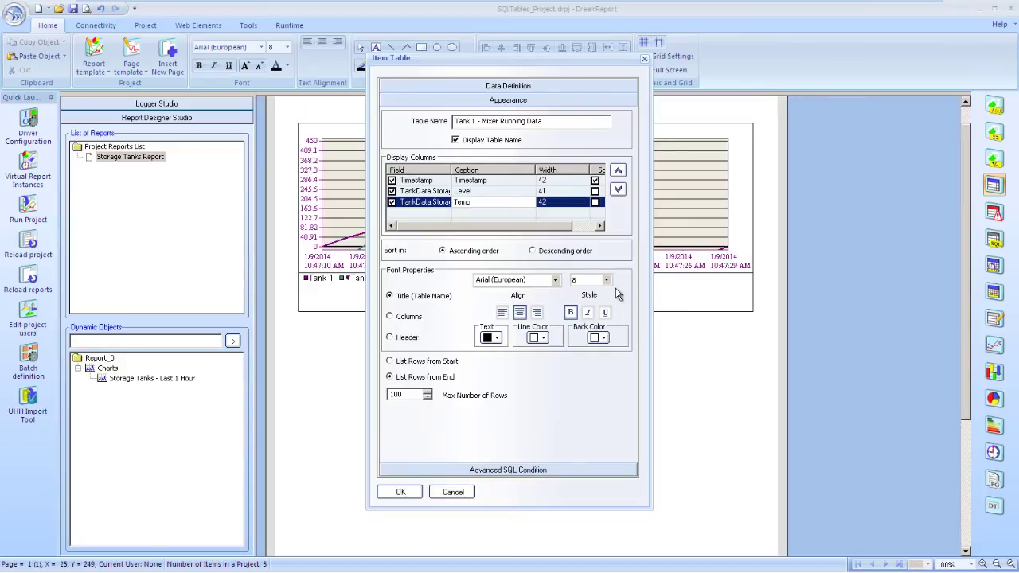
# Step: Set the table header font size to 10
pyautogui.click(606, 279)
pyautogui.click(390, 337)
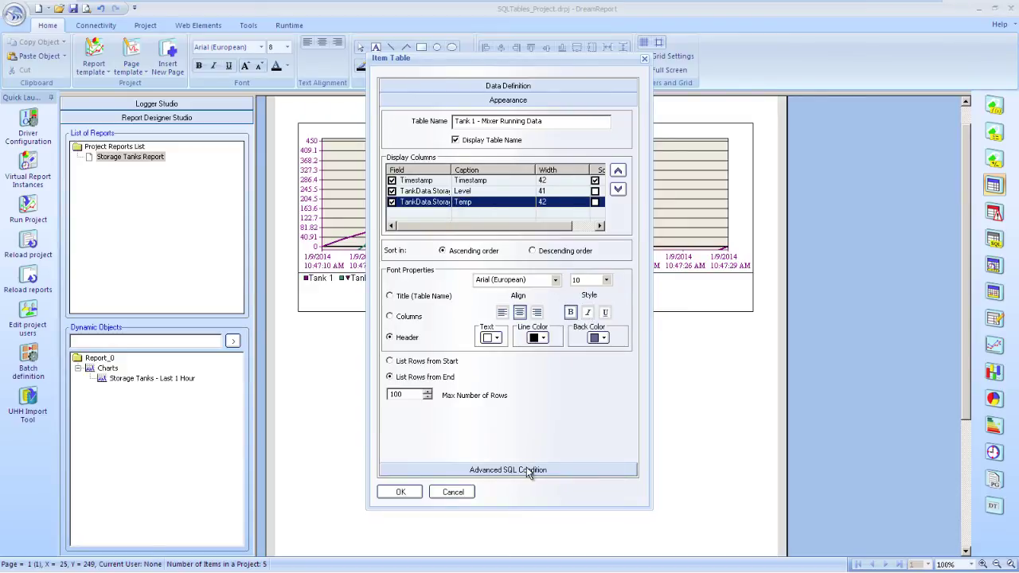
pyautogui.click(526, 469)
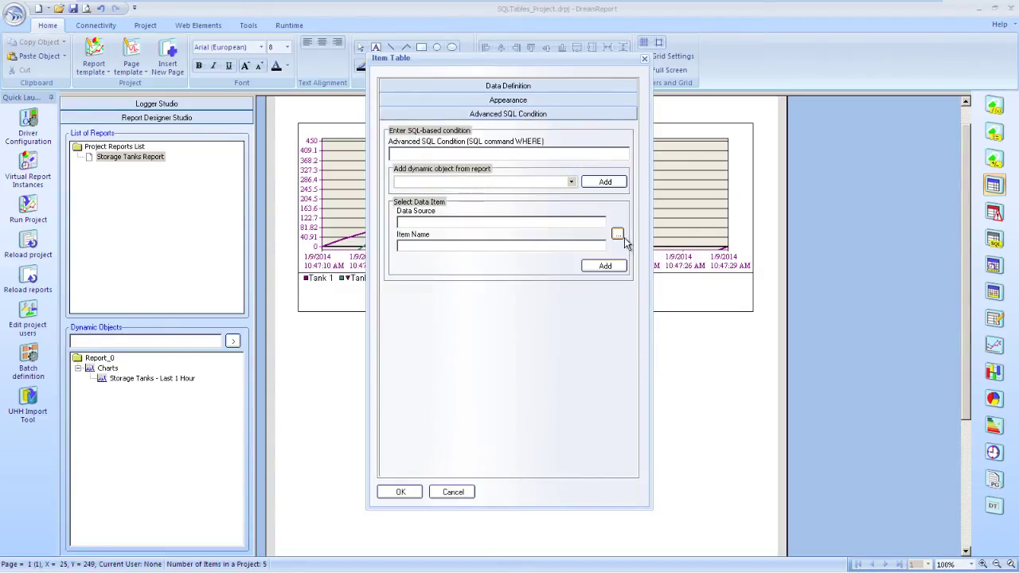
# Step: Filter the item table on TankData's Tank1_Mixer = 1 and place the table on the page
pyautogui.click(619, 234)
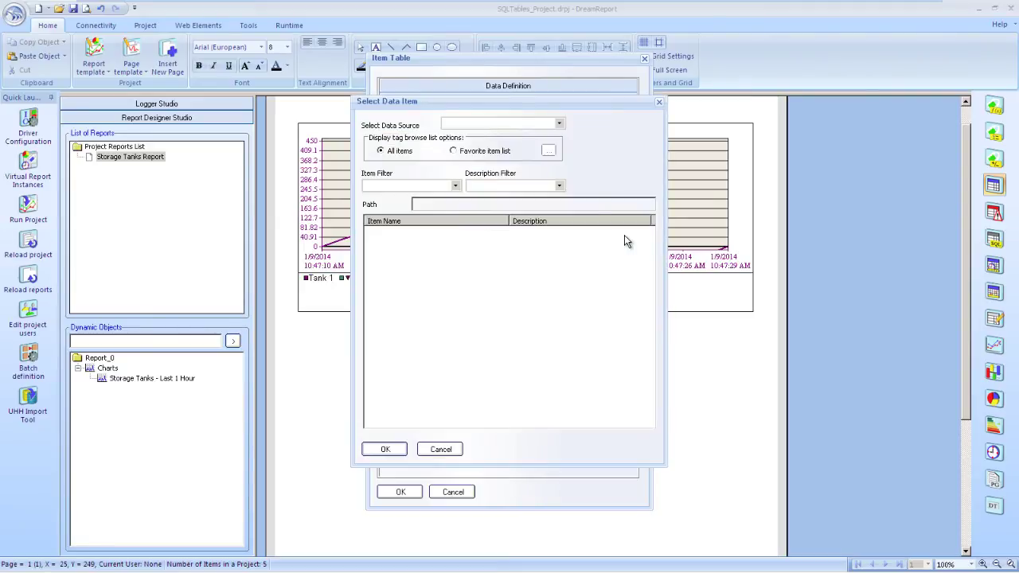
pyautogui.click(560, 125)
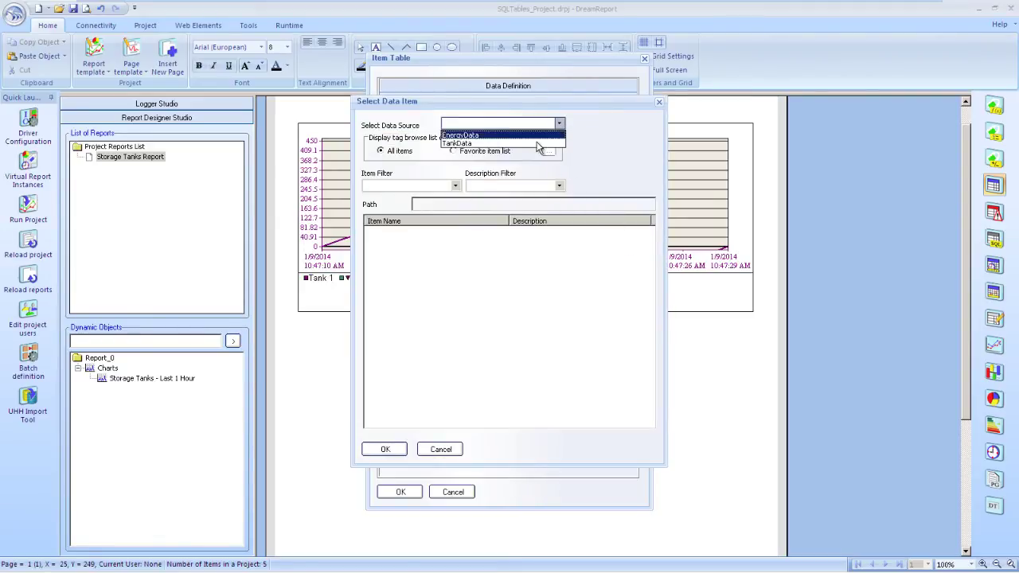
pyautogui.click(536, 145)
pyautogui.doubleClick(402, 264)
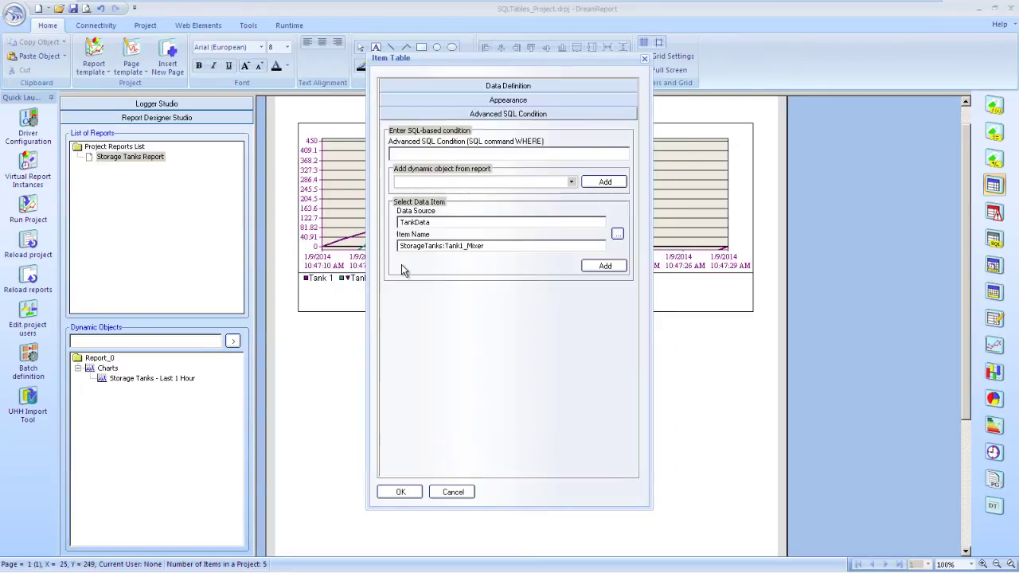
pyautogui.click(602, 267)
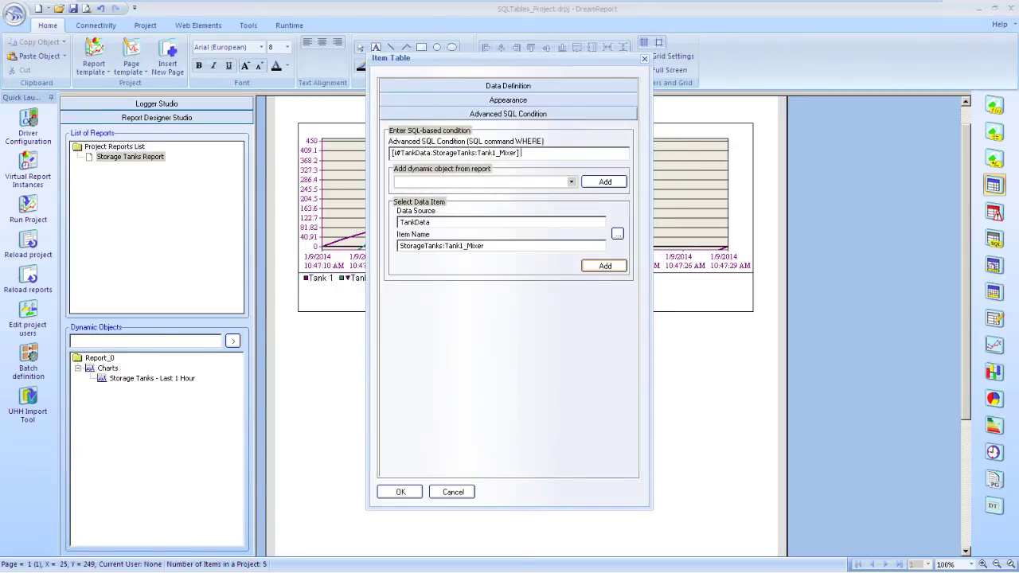
pyautogui.click(401, 493)
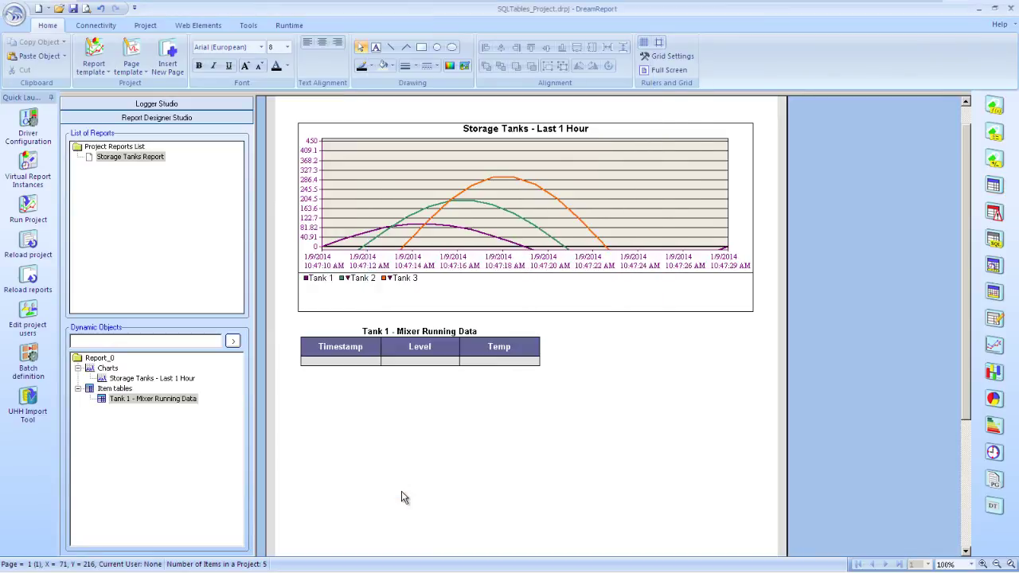
pyautogui.hotkey('alt', 'Tab')
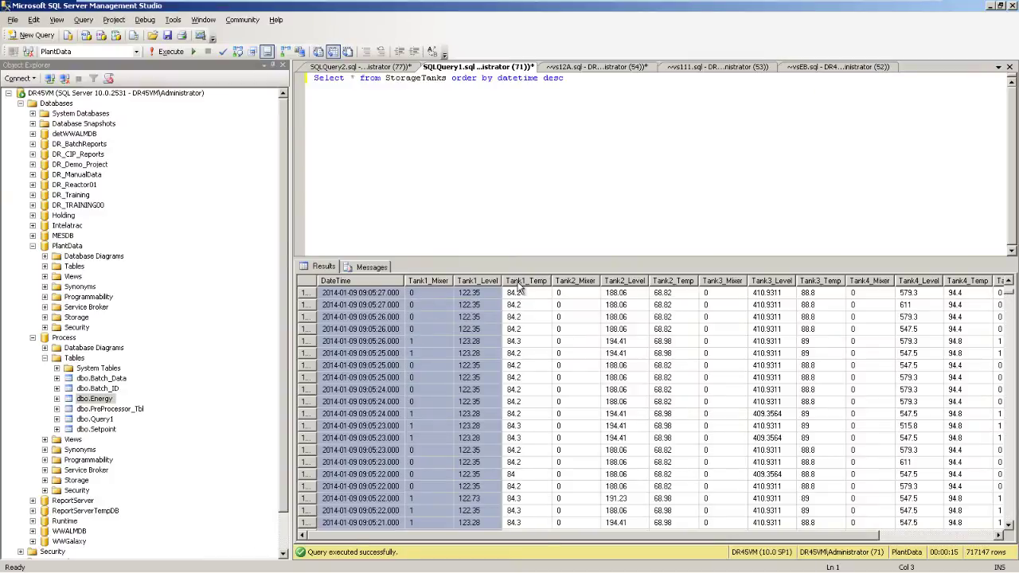
pyautogui.moveTo(478, 281); pyautogui.dragTo(517, 286)
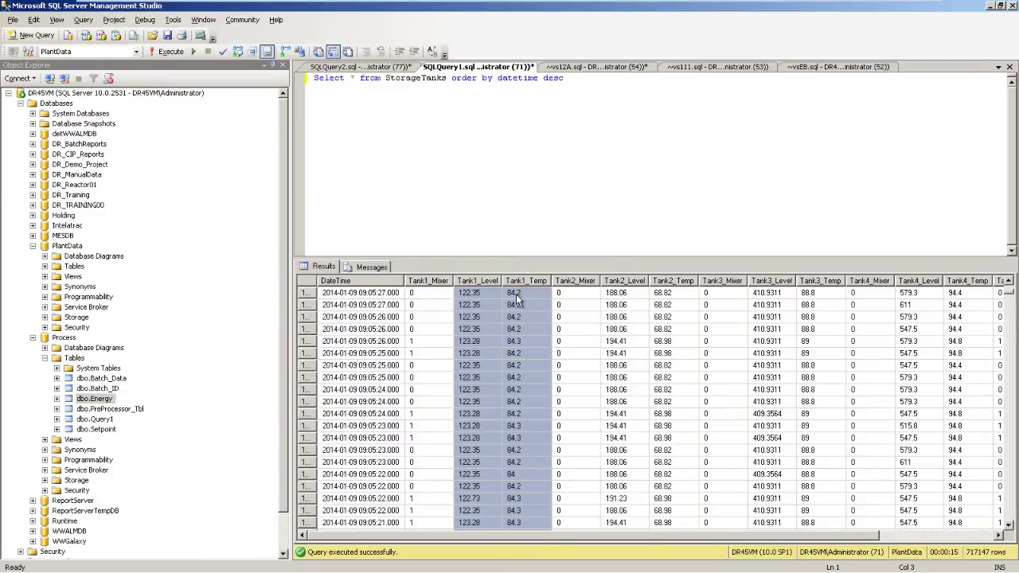
pyautogui.moveTo(425, 341); pyautogui.dragTo(423, 353)
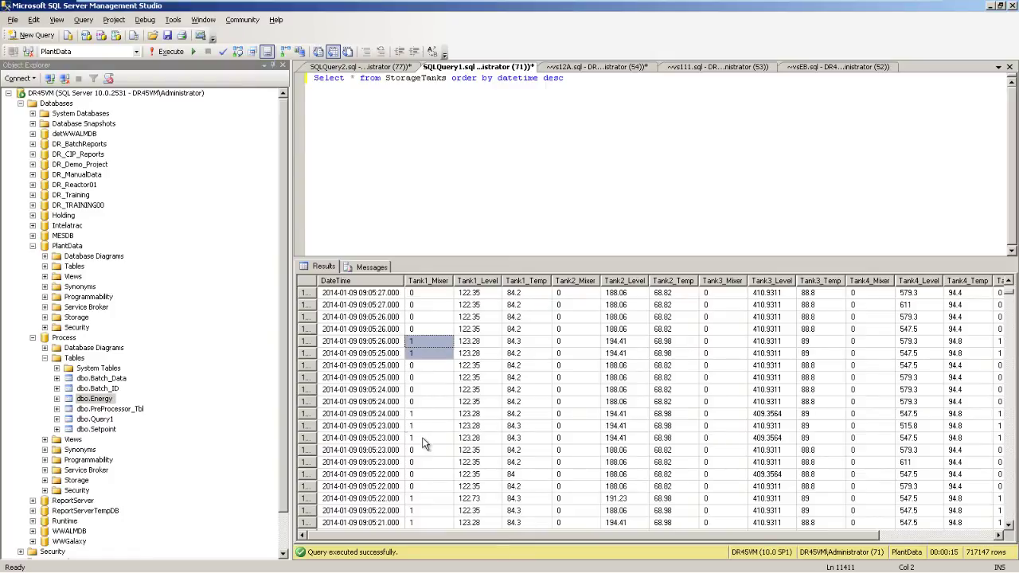
pyautogui.keyDown('ctrl'); pyautogui.click(422, 438); pyautogui.keyUp('ctrl')
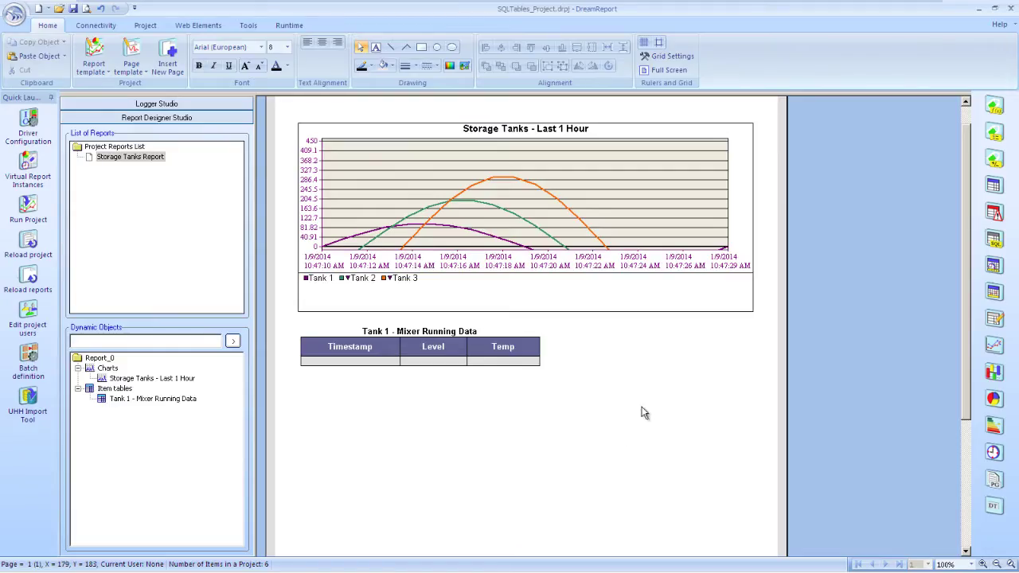
# Step: Insert a new blank page into the report and scroll down to page 2
pyautogui.rightClick(652, 405)
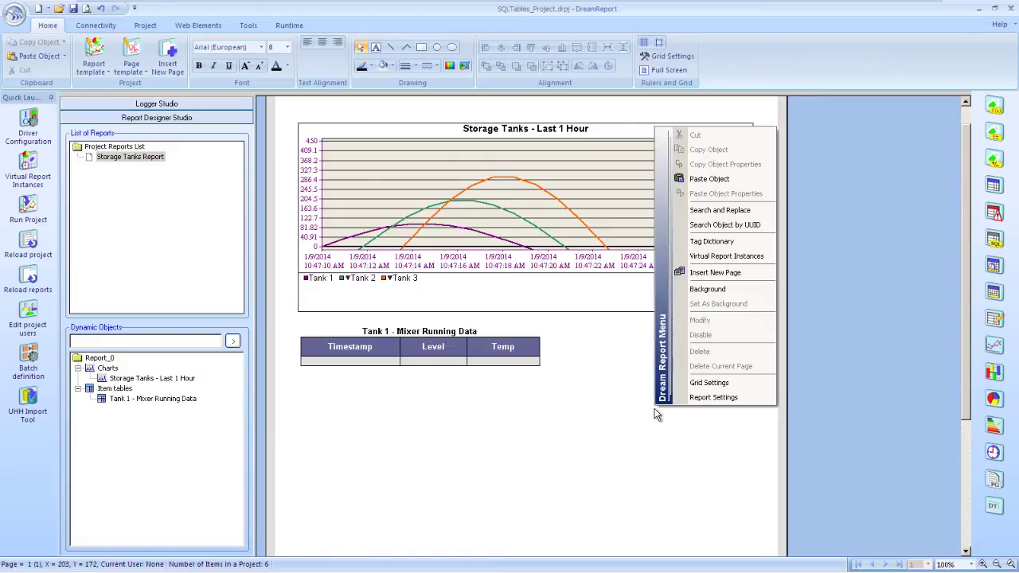
pyautogui.click(749, 271)
pyautogui.click(967, 525)
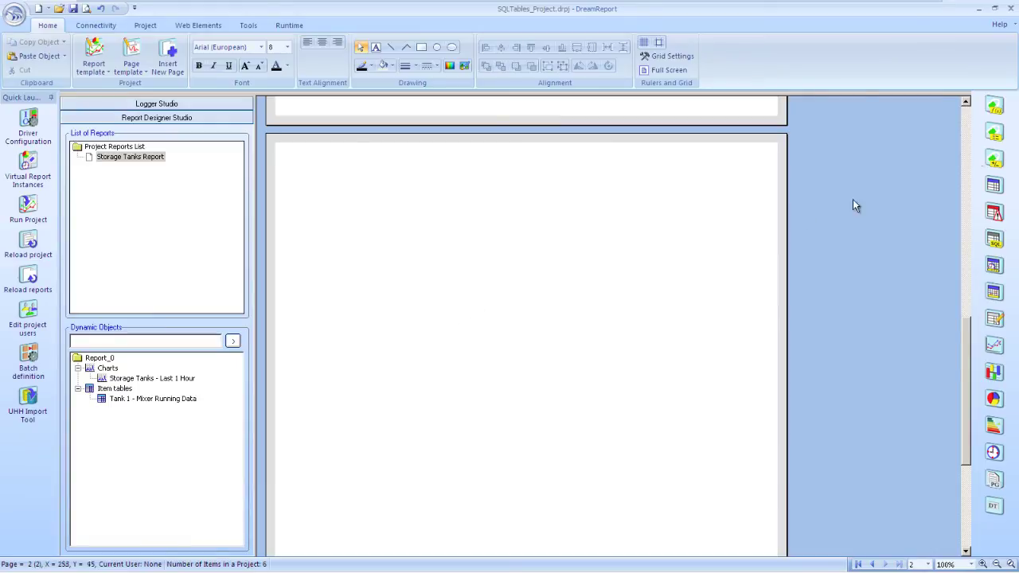
pyautogui.click(993, 105)
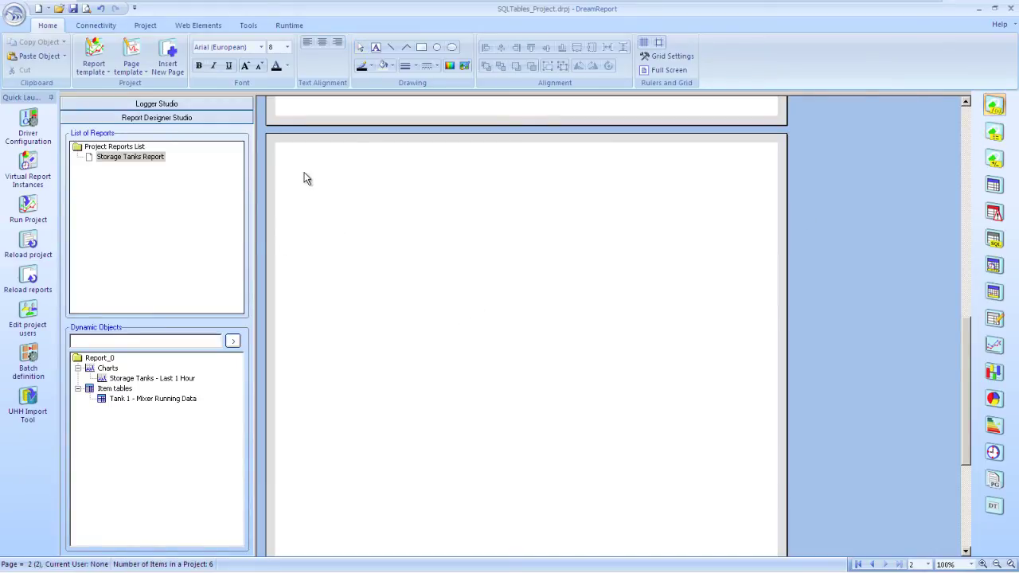
# Step: Place a single data object named avgTemp on page 2, linked to EnergyData's Ext_Temp
pyautogui.click(462, 211)
pyautogui.write('avgTemp')
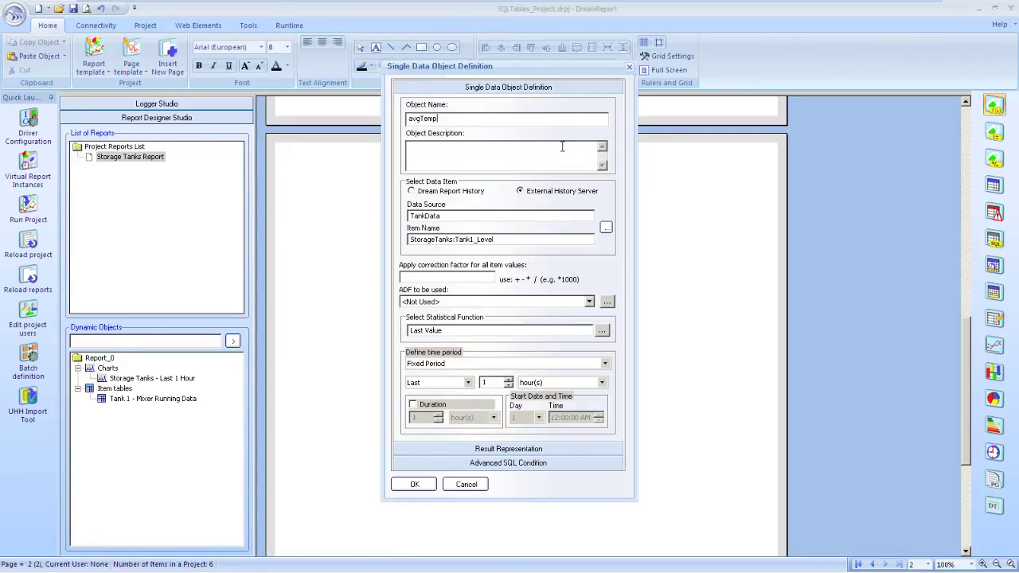
pyautogui.click(606, 229)
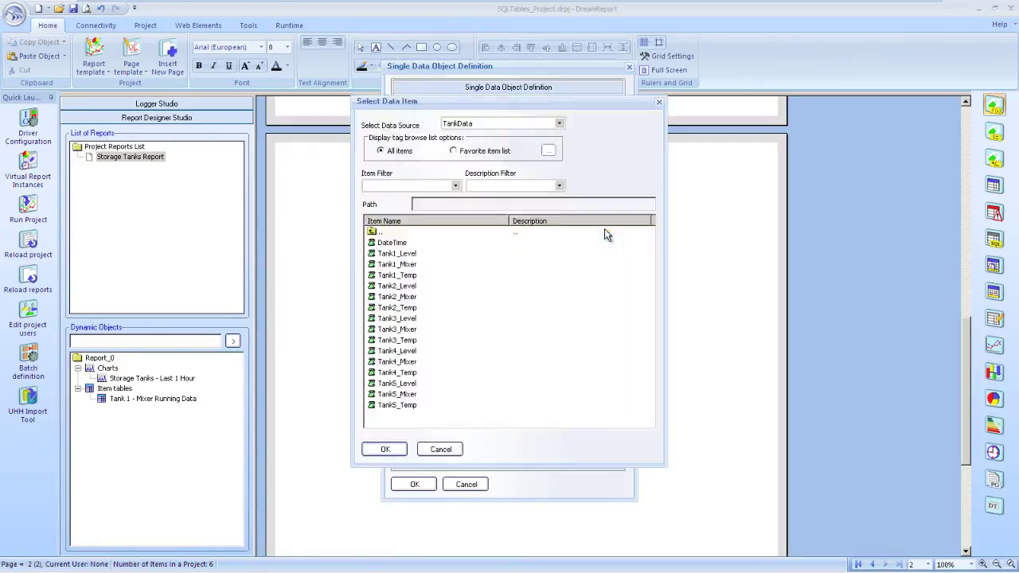
pyautogui.click(556, 126)
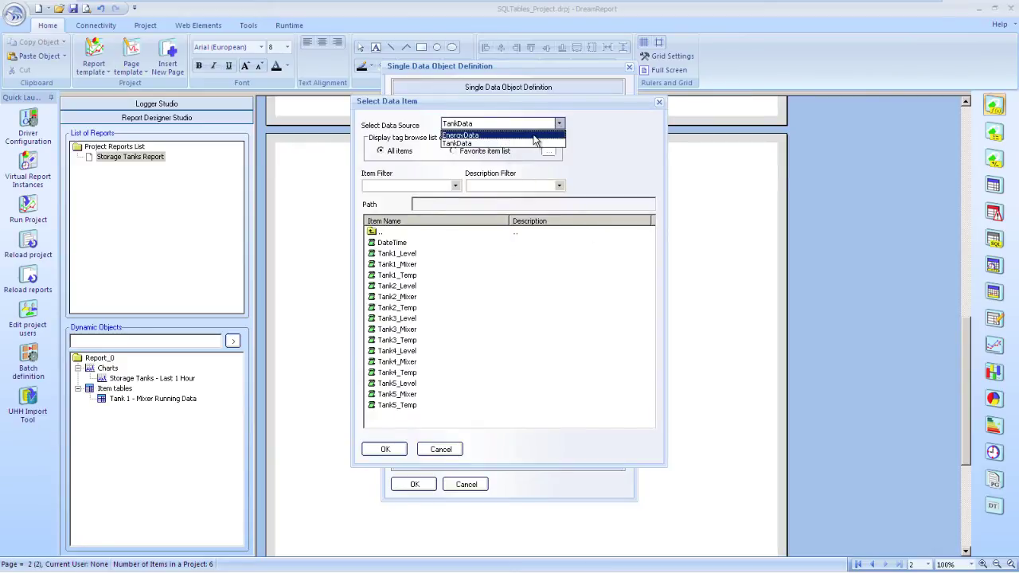
pyautogui.click(537, 135)
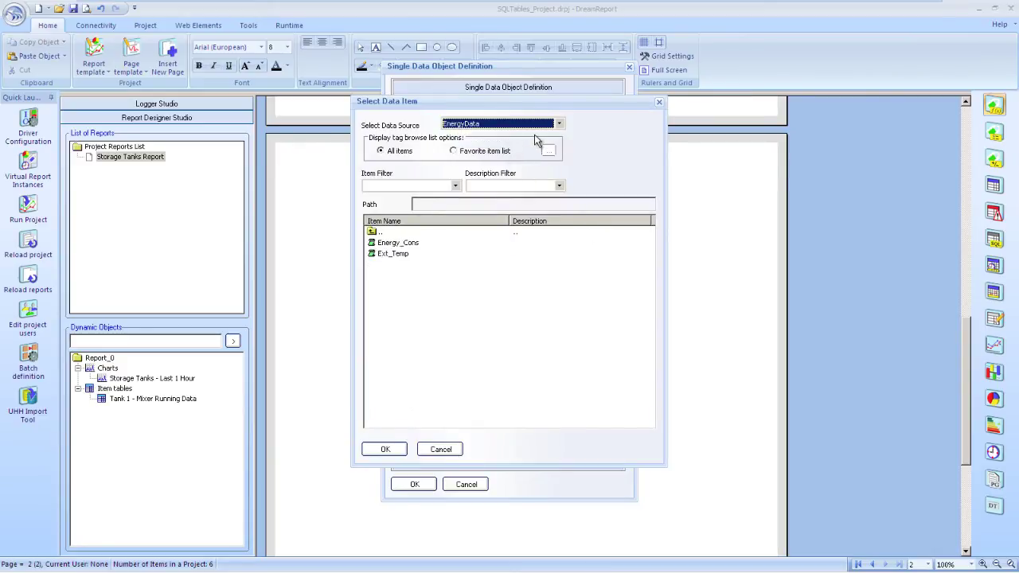
pyautogui.doubleClick(392, 254)
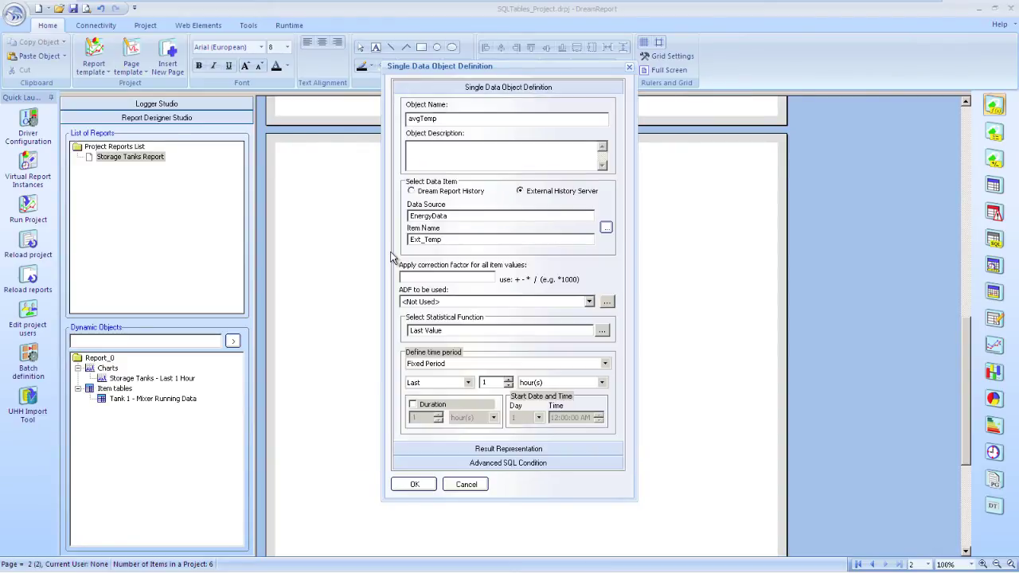
# Step: Set the statistical function to Average over the last 2 weeks
pyautogui.click(603, 331)
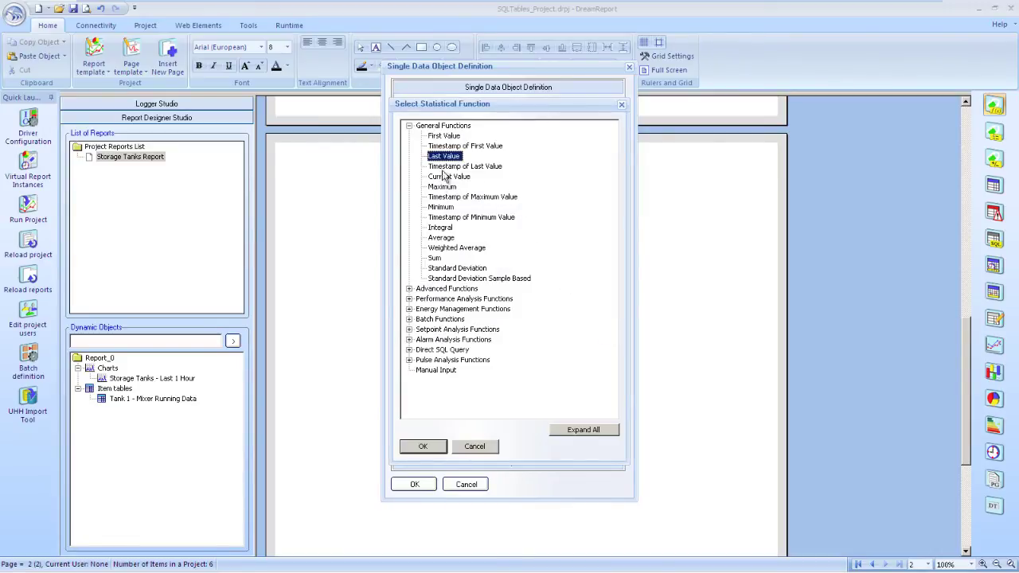
pyautogui.click(441, 237)
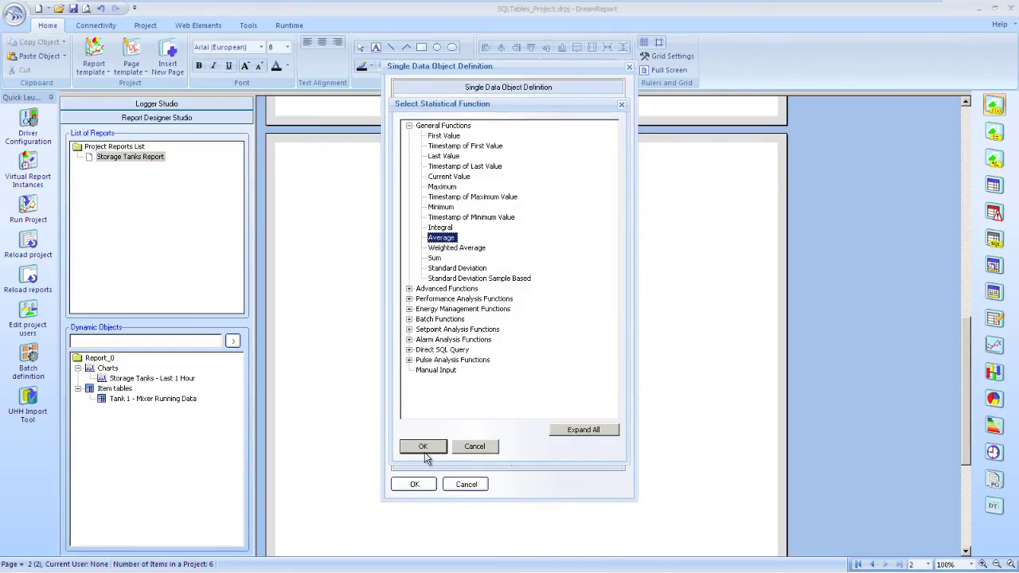
pyautogui.click(424, 449)
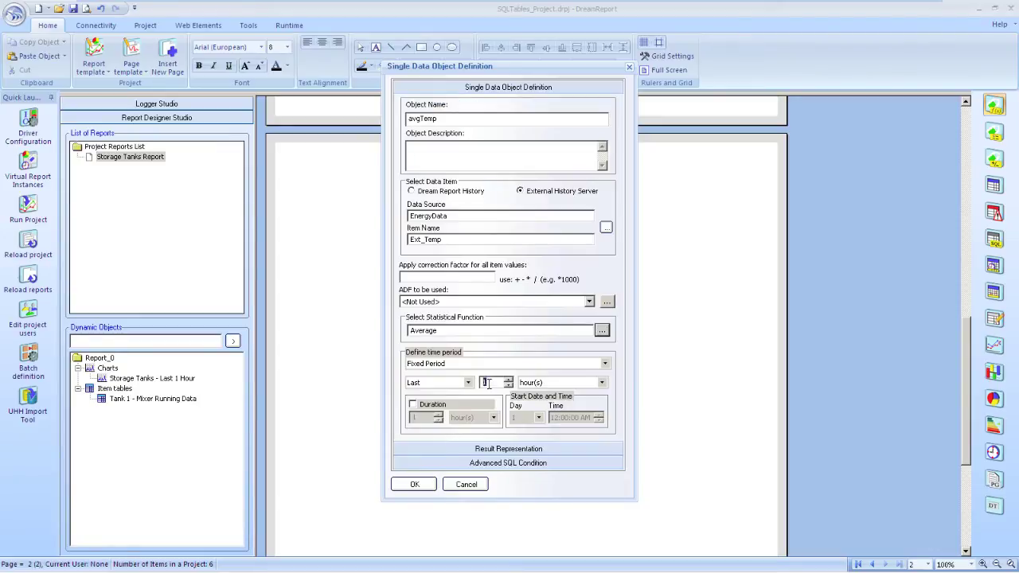
pyautogui.click(580, 383)
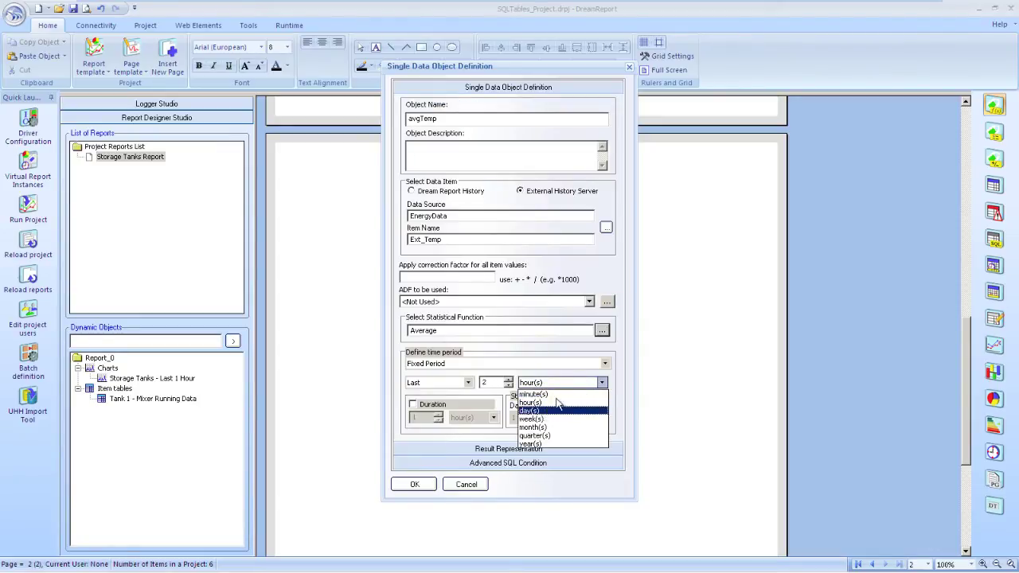
pyautogui.click(534, 419)
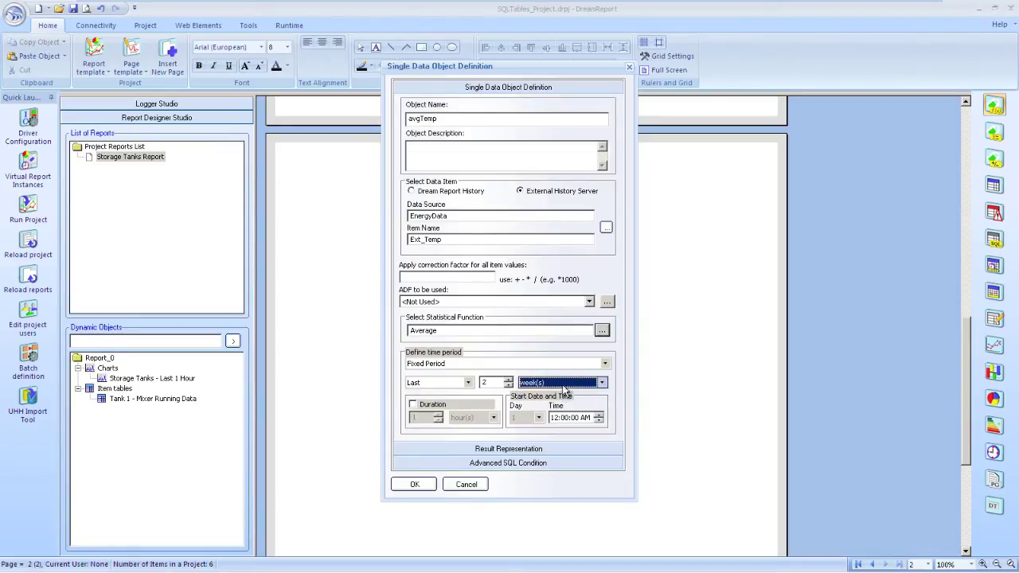
pyautogui.click(553, 448)
# Step: Display the result as a Gauge widget with maximum 35 and temperature units shown
pyautogui.click(509, 449)
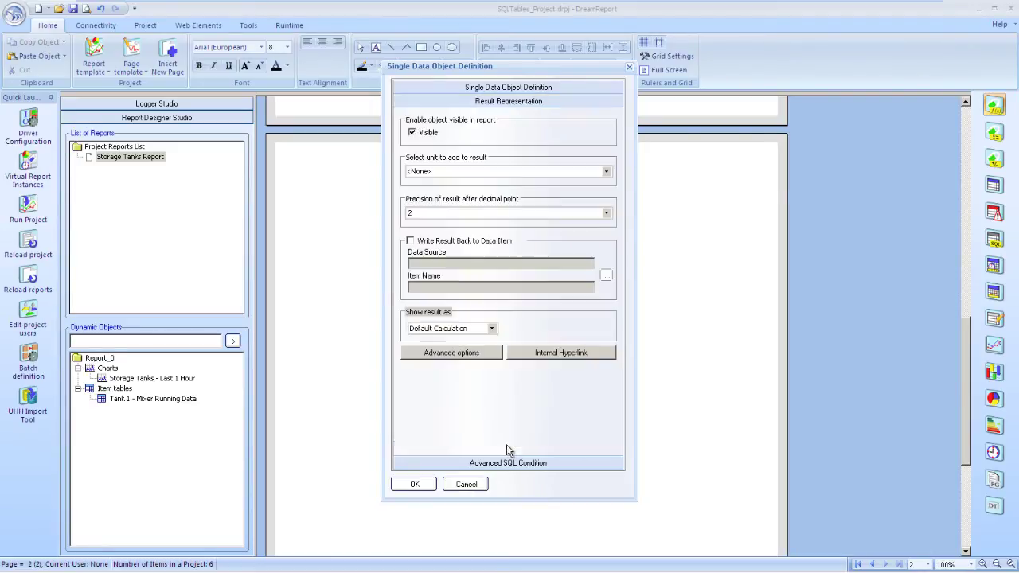
pyautogui.click(468, 331)
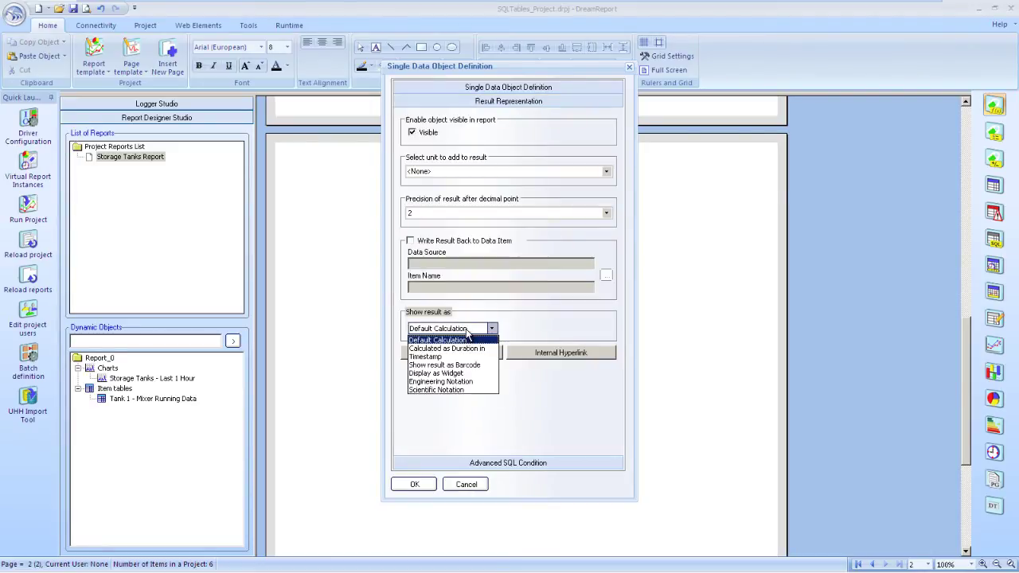
pyautogui.click(454, 374)
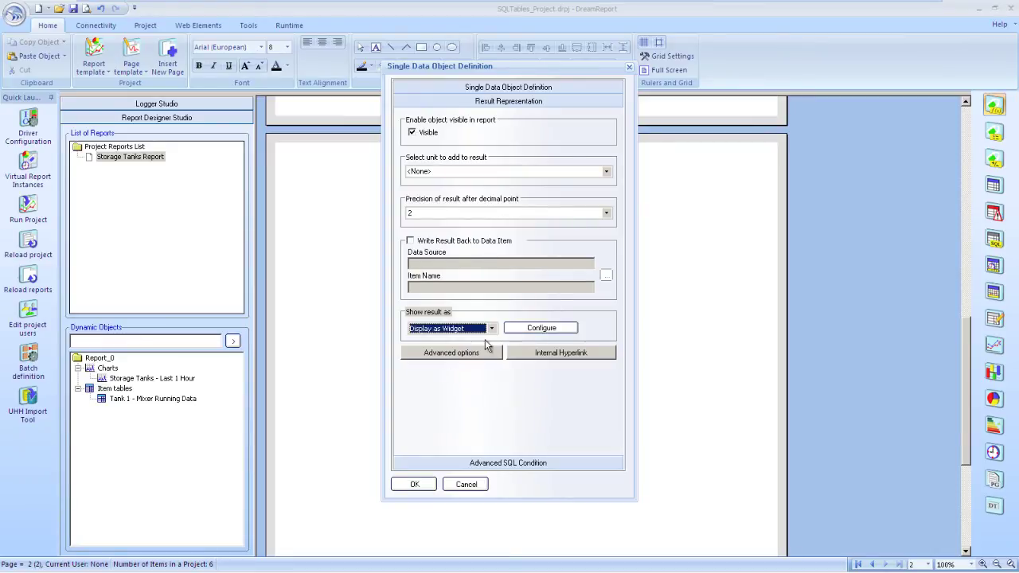
pyautogui.click(541, 328)
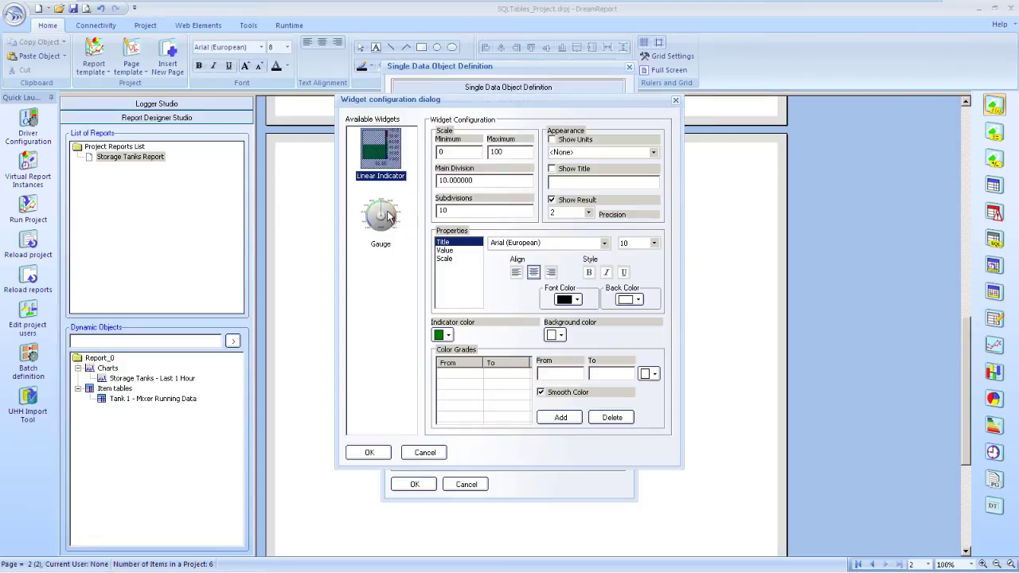
pyautogui.click(382, 217)
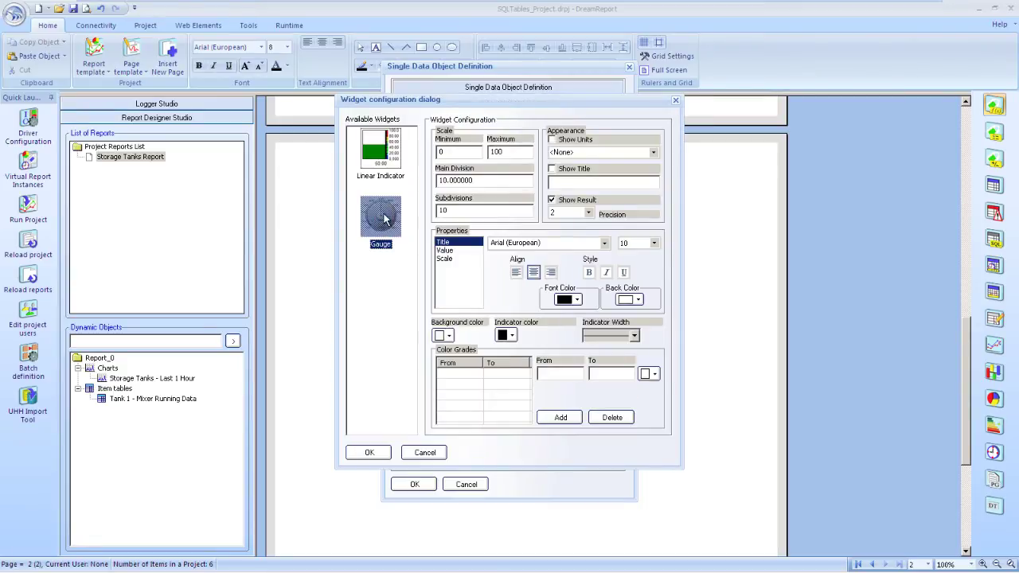
pyautogui.doubleClick(503, 151)
pyautogui.write('35')
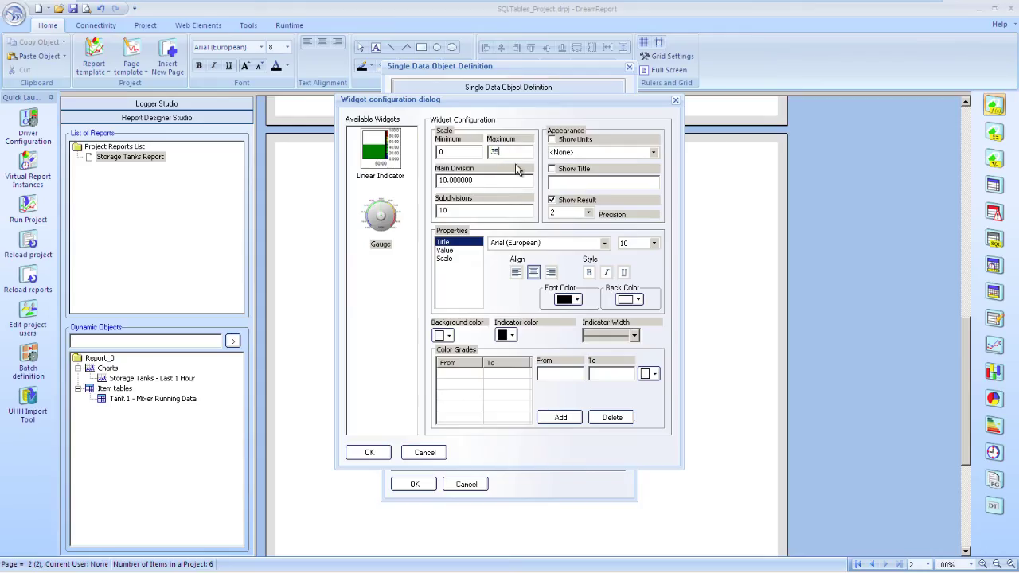
pyautogui.click(561, 141)
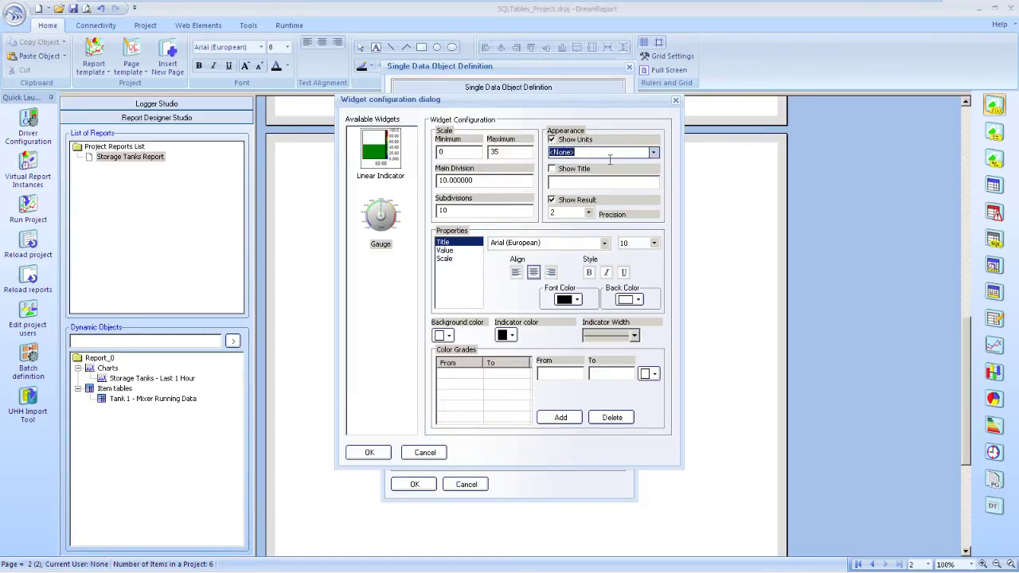
# Step: Give the gauge 7 main divisions, 7 subdivisions and 1-decimal precision
pyautogui.doubleClick(447, 181)
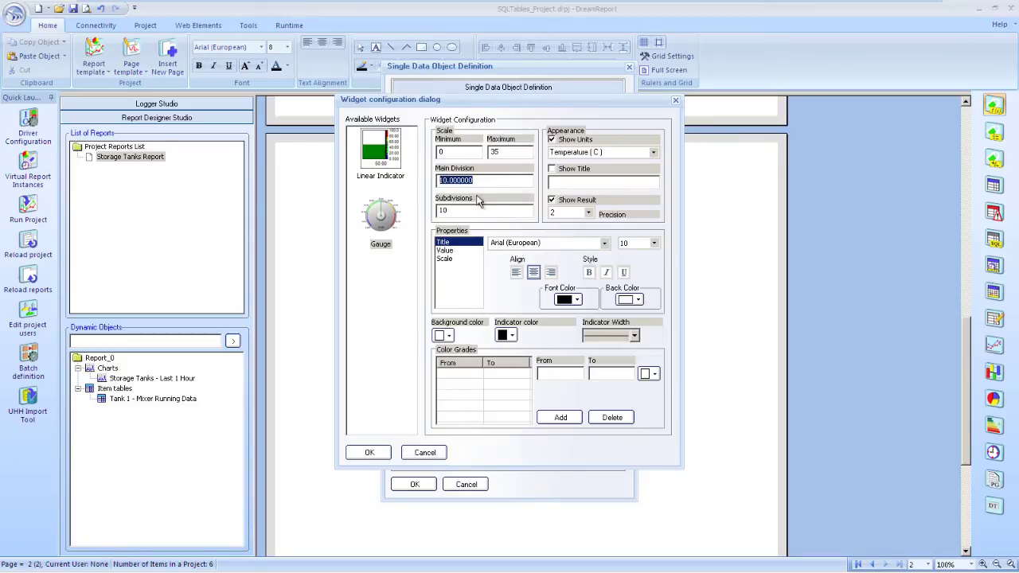
pyautogui.write('7')
pyautogui.press('Tab')
pyautogui.write('7')
pyautogui.click(589, 215)
pyautogui.click(567, 234)
# Step: Turn on the gauge title and set it to 'Avg. Temp'
pyautogui.click(551, 169)
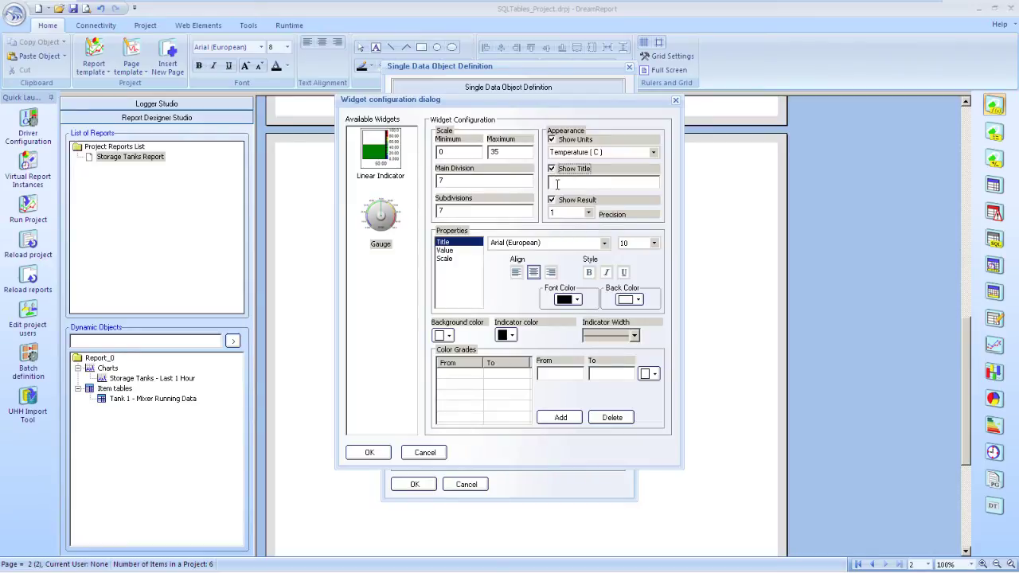
pyautogui.click(574, 184)
pyautogui.write('Avg. Temp')
pyautogui.click(444, 250)
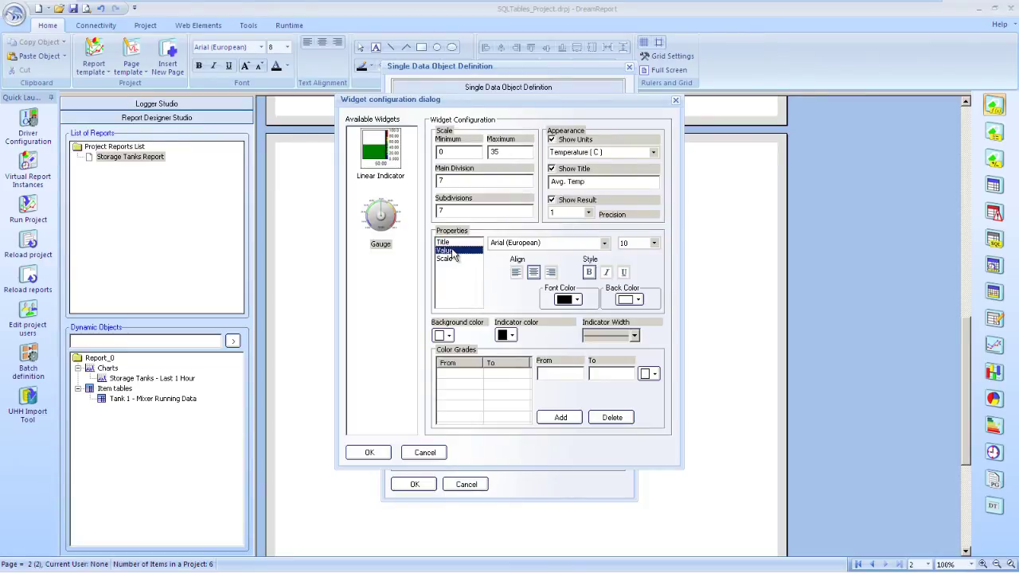
pyautogui.click(634, 336)
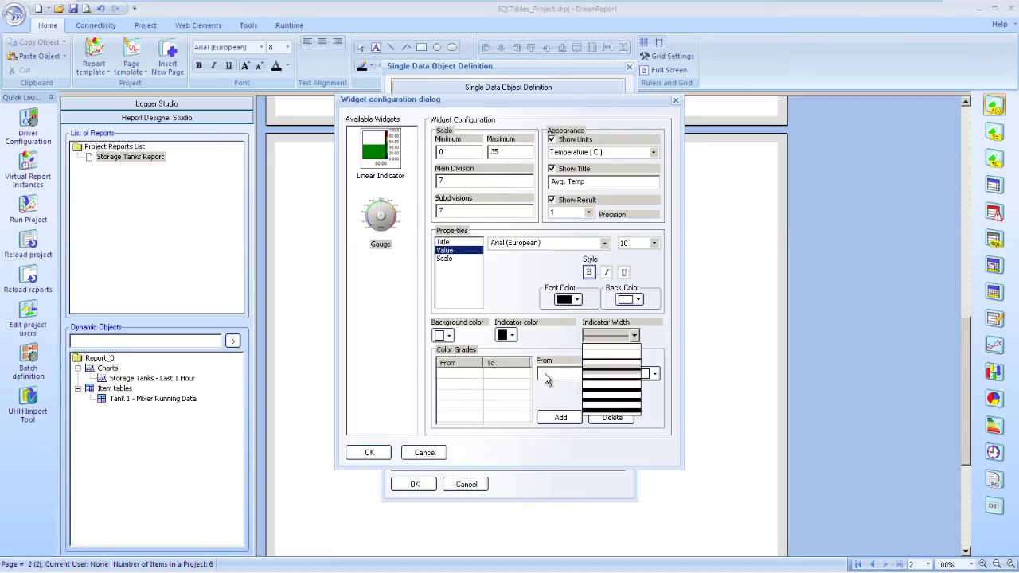
# Step: Choose a thicker indicator width and add a cyan 0–7 colour band
pyautogui.click(546, 379)
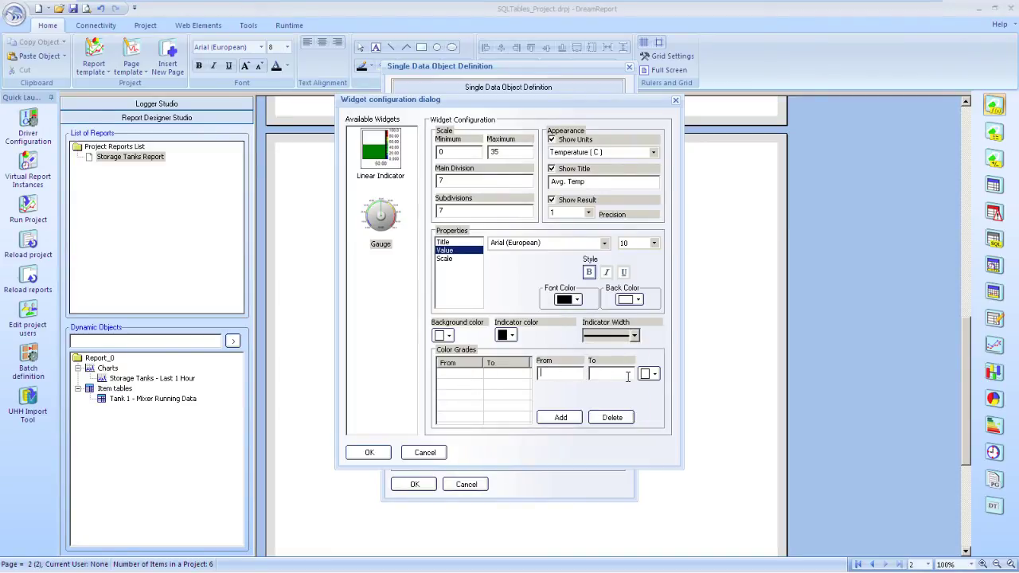
pyautogui.write('7')
pyautogui.click(653, 374)
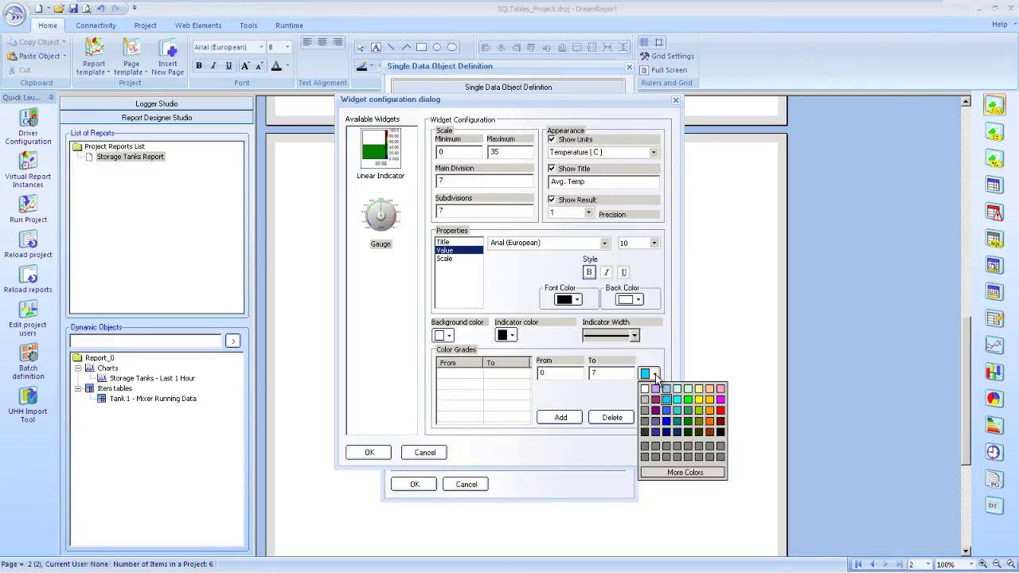
pyautogui.click(558, 420)
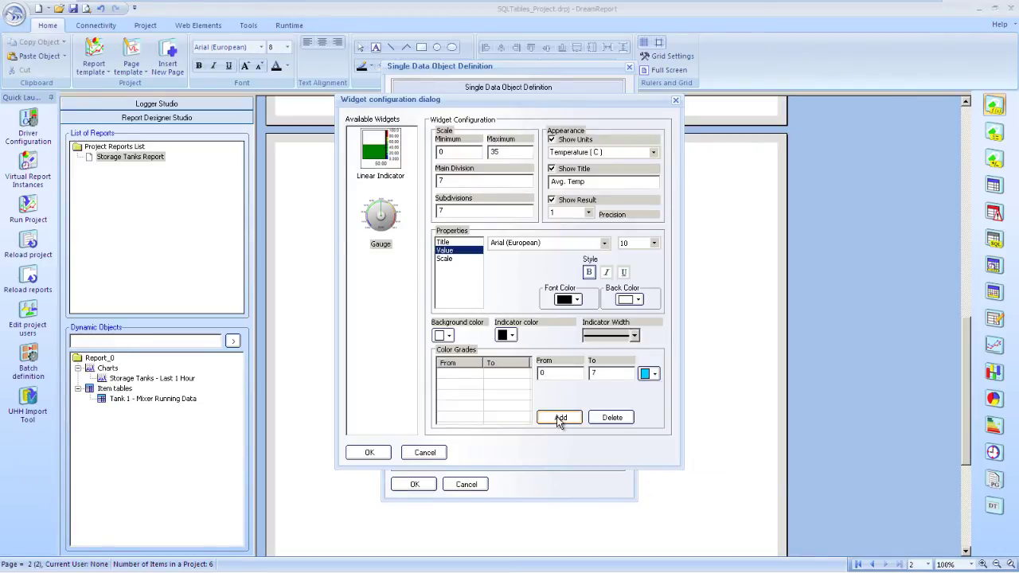
pyautogui.click(560, 418)
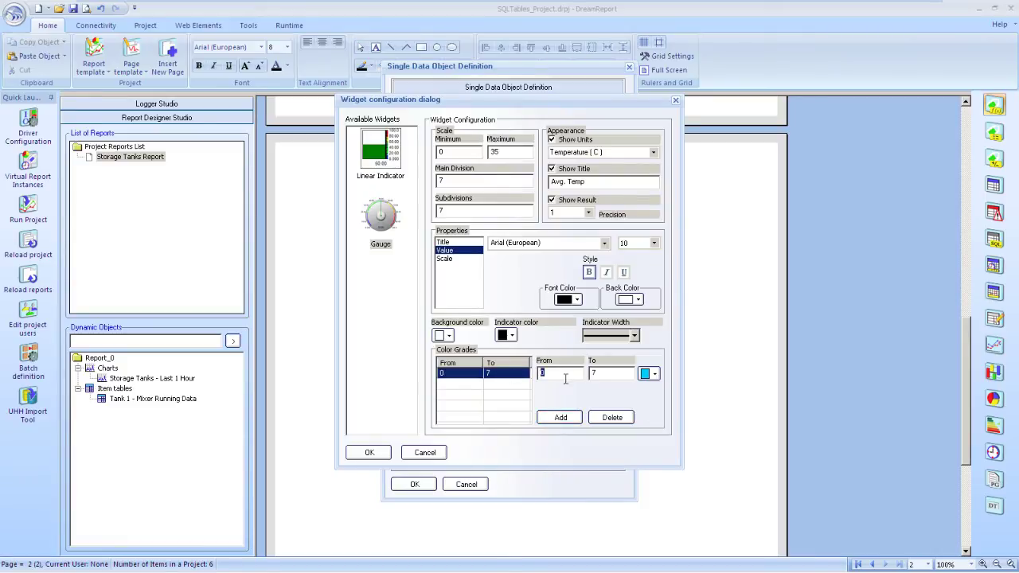
# Step: Add the remaining colour bands, making the top 29–35 band red
pyautogui.write('8')
pyautogui.press('Tab')
pyautogui.click(652, 374)
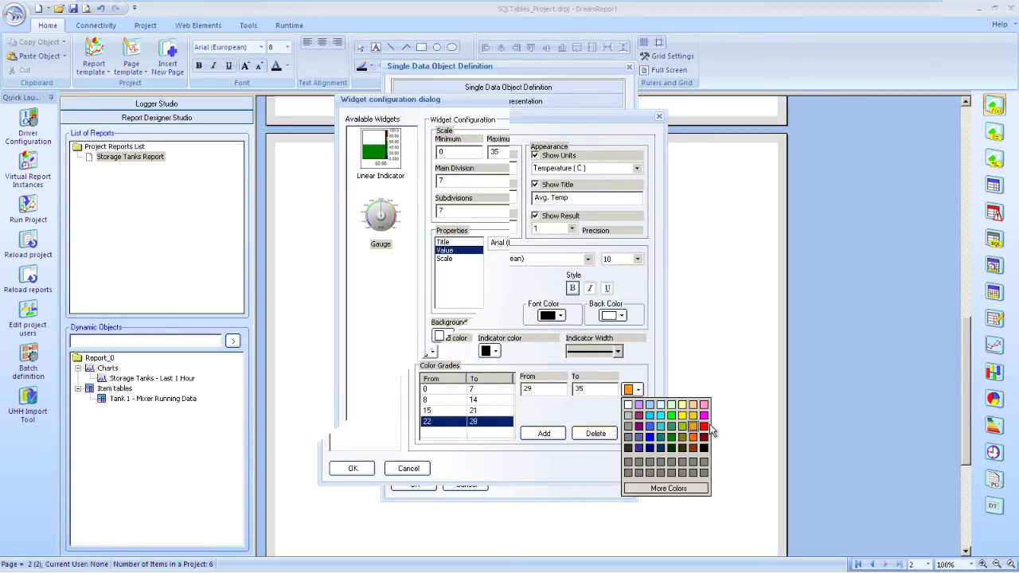
pyautogui.click(703, 429)
pyautogui.click(556, 434)
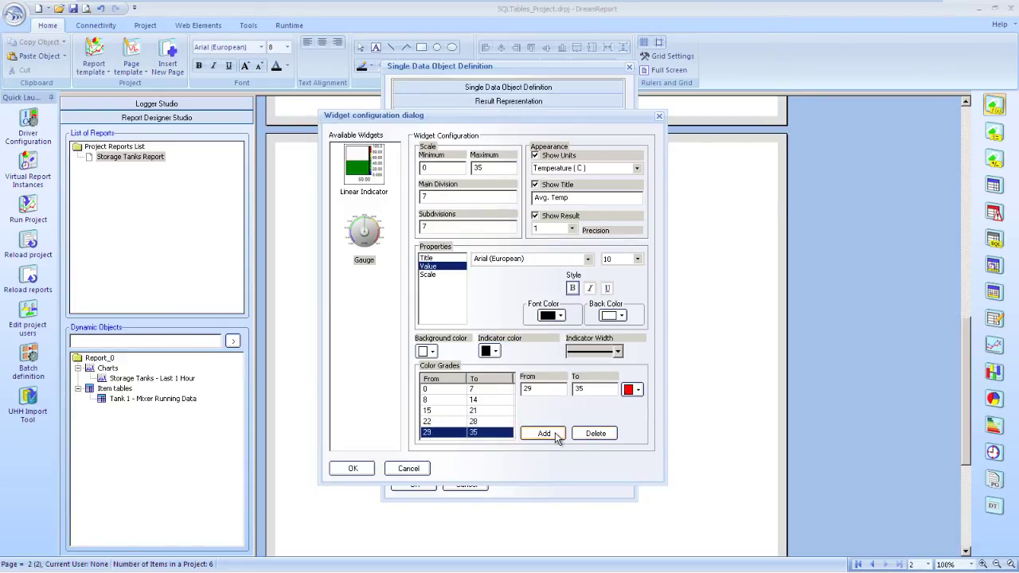
# Step: Place the Avg. Temp gauge on page 2 and enlarge it
pyautogui.click(355, 470)
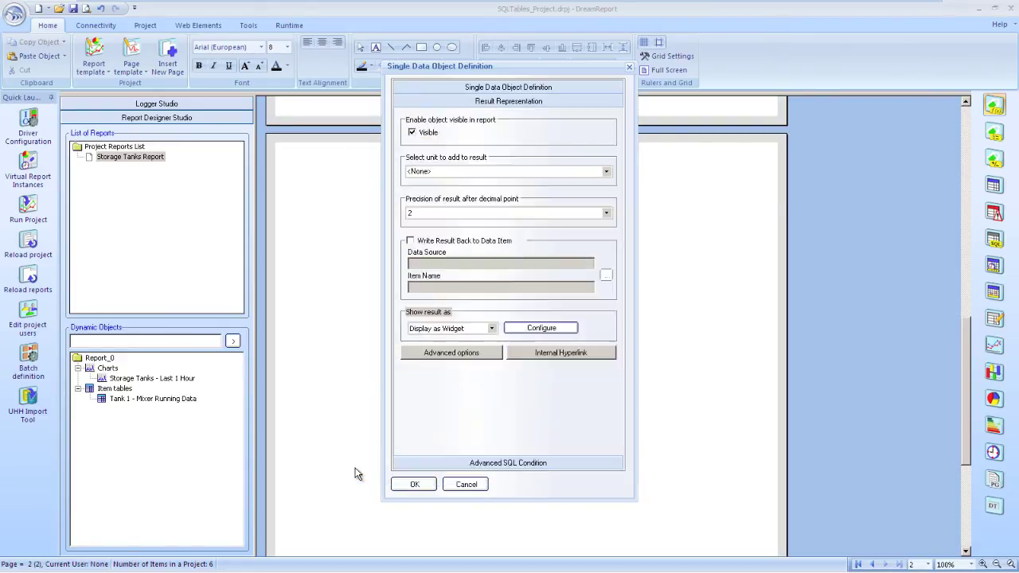
pyautogui.click(413, 484)
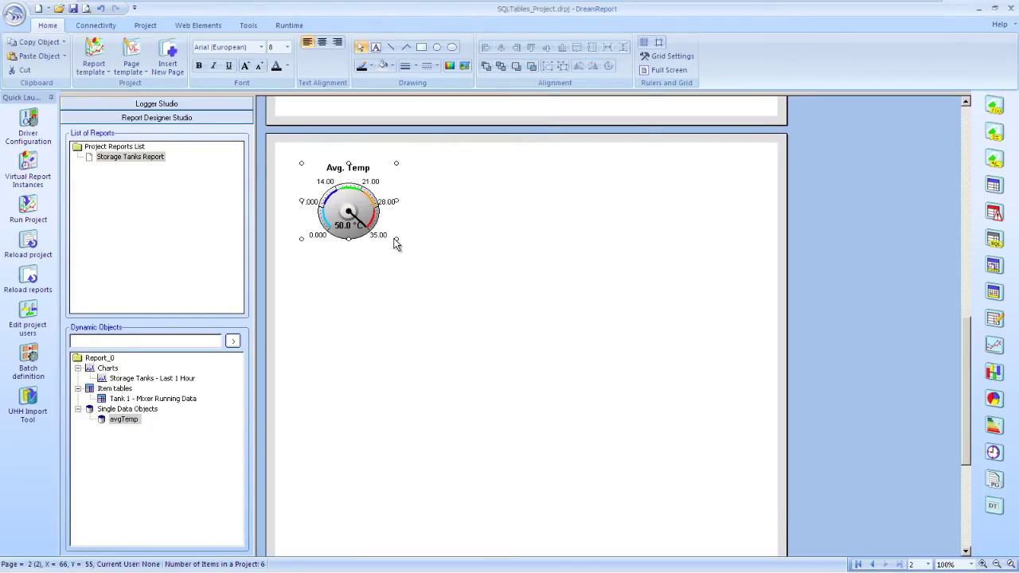
pyautogui.moveTo(394, 240); pyautogui.dragTo(425, 272)
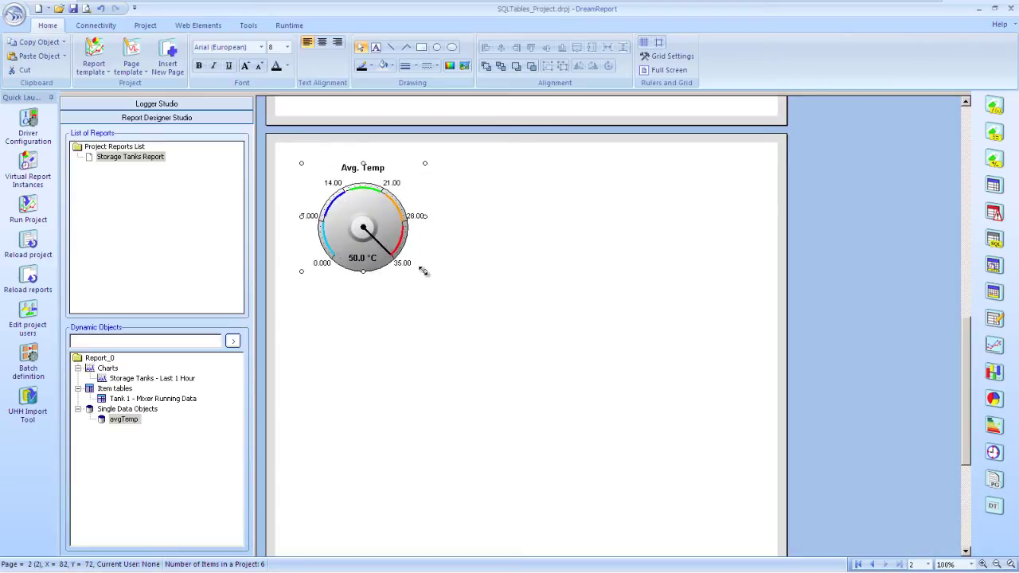
pyautogui.moveTo(378, 247); pyautogui.dragTo(390, 247)
# Step: Copy the gauge and paste the duplicate beside the original
pyautogui.rightClick(390, 247)
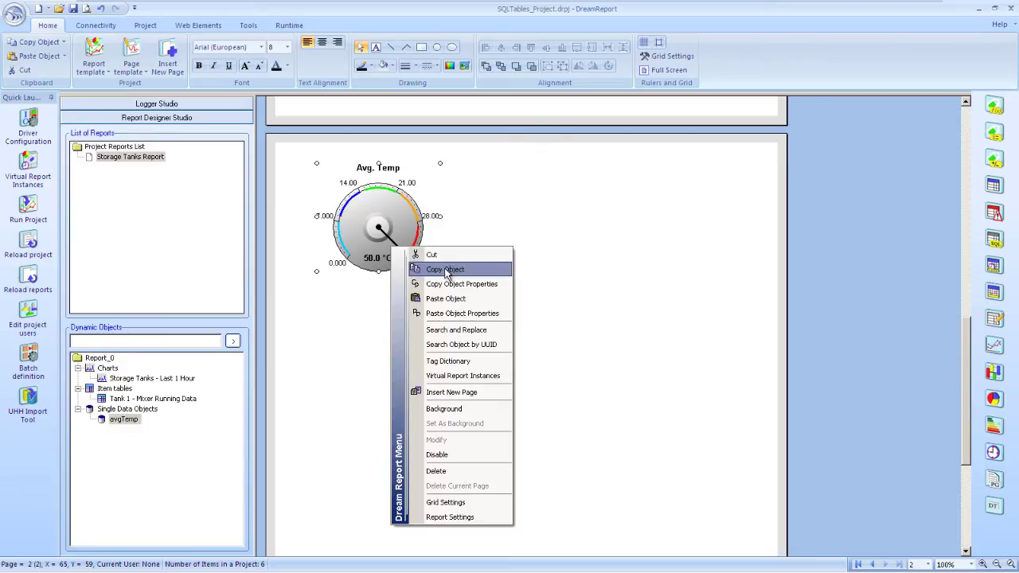
pyautogui.click(446, 270)
pyautogui.click(555, 190)
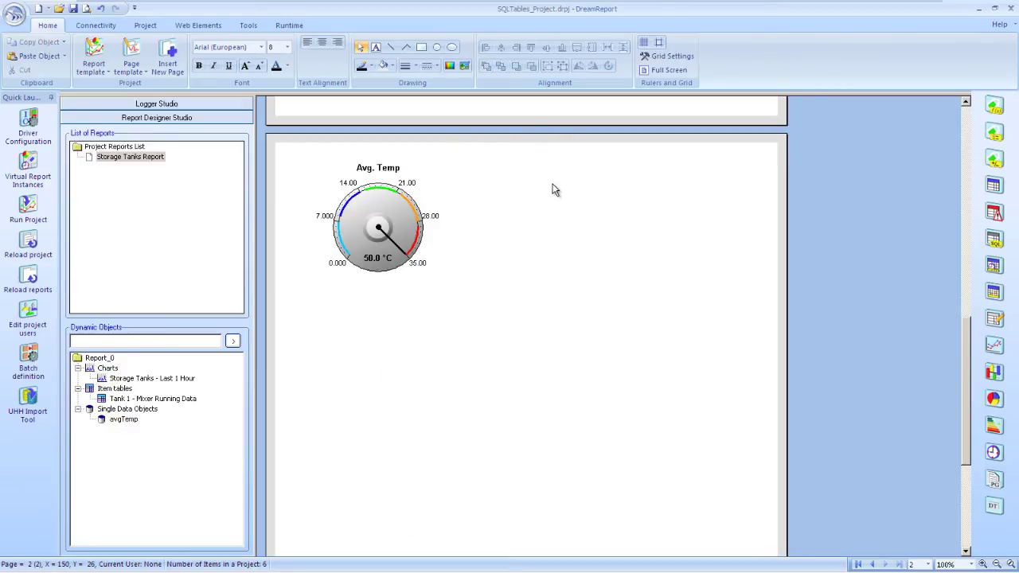
pyautogui.hotkey('ctrl', 'v')
pyautogui.click(550, 225)
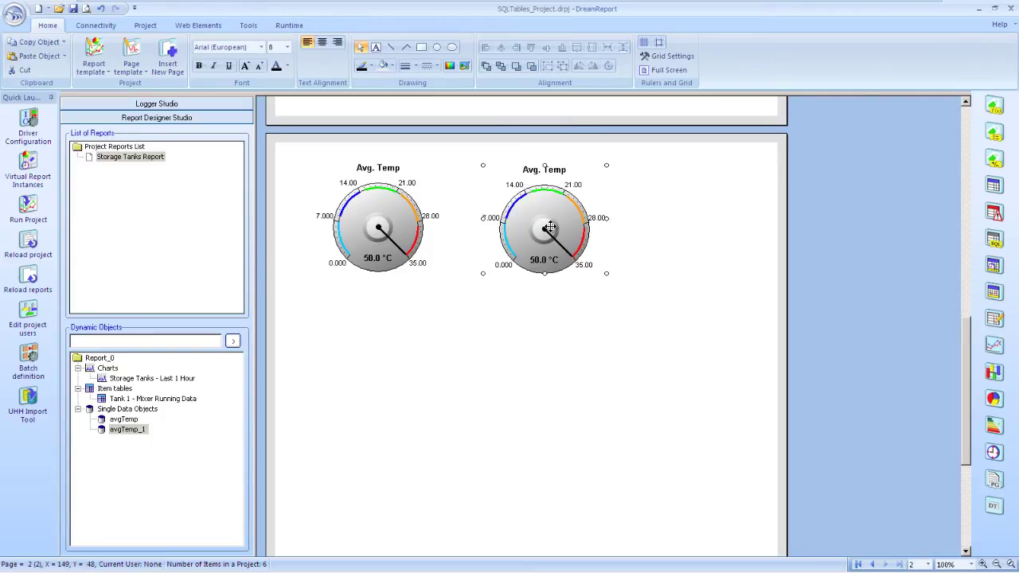
# Step: Rename the copied gauge's object to avgEnergy and link it to EnergyData's Energy_Cons
pyautogui.doubleClick(550, 227)
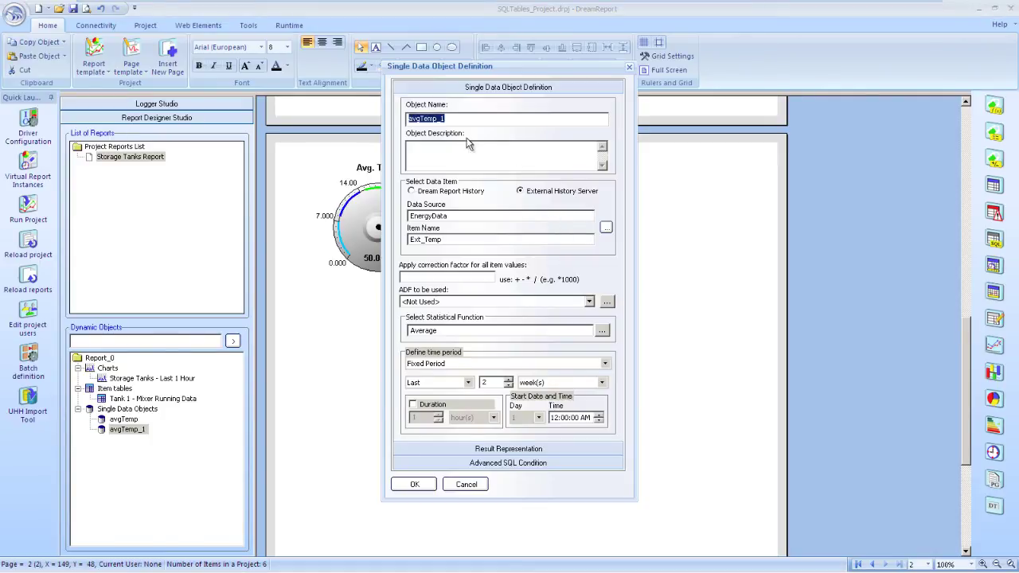
pyautogui.write('avgEnergy')
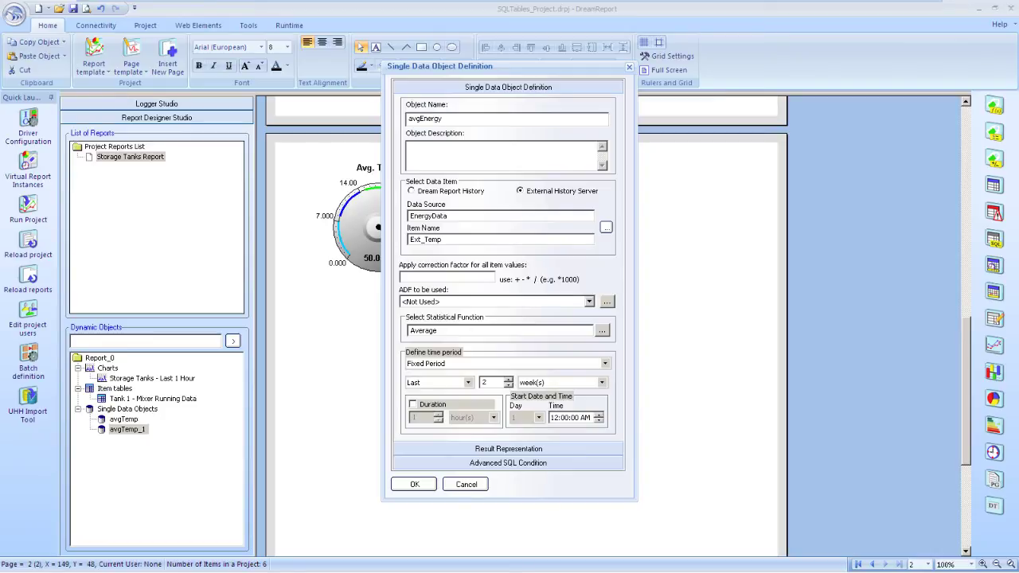
pyautogui.click(606, 228)
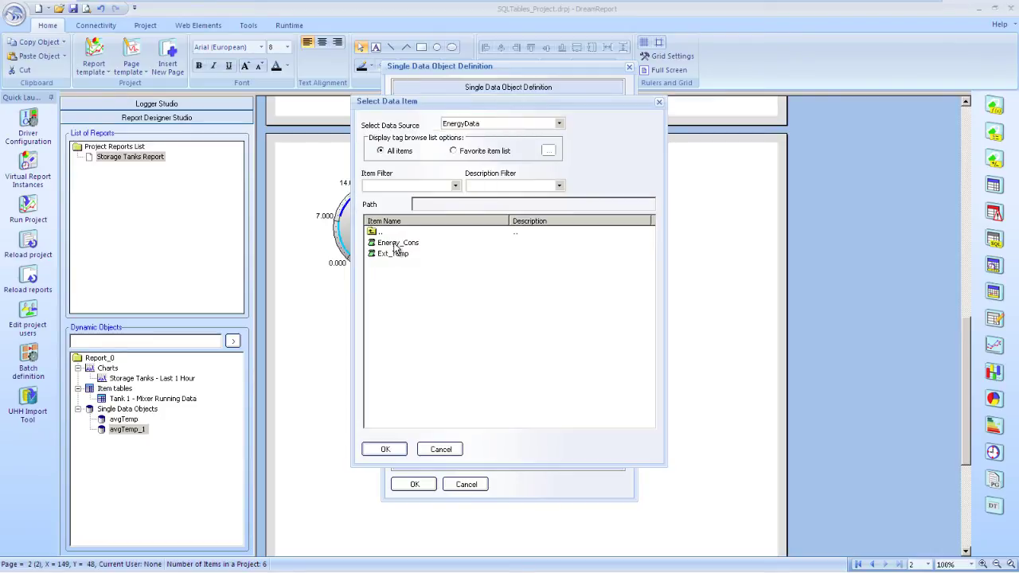
pyautogui.click(397, 245)
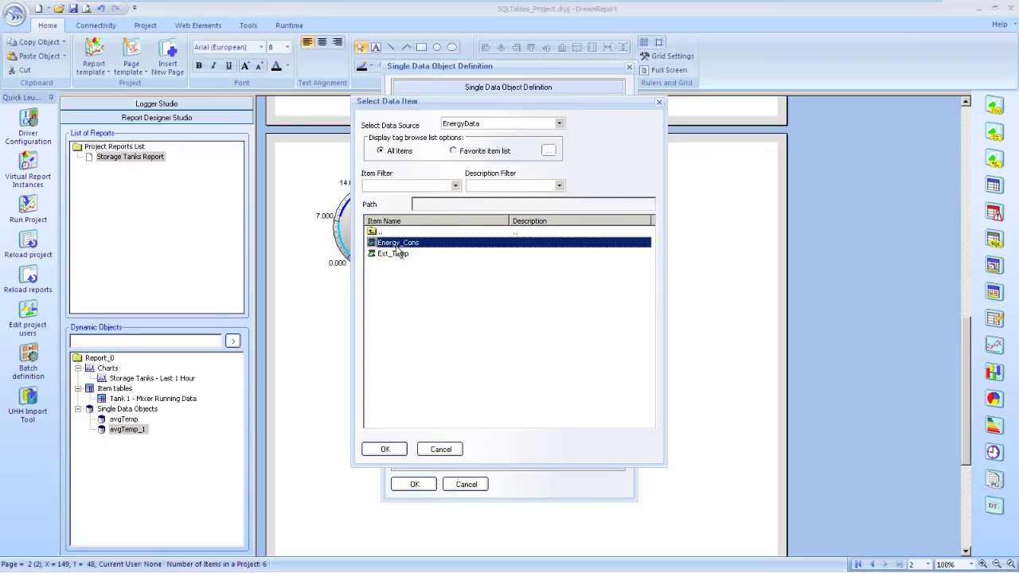
pyautogui.doubleClick(397, 247)
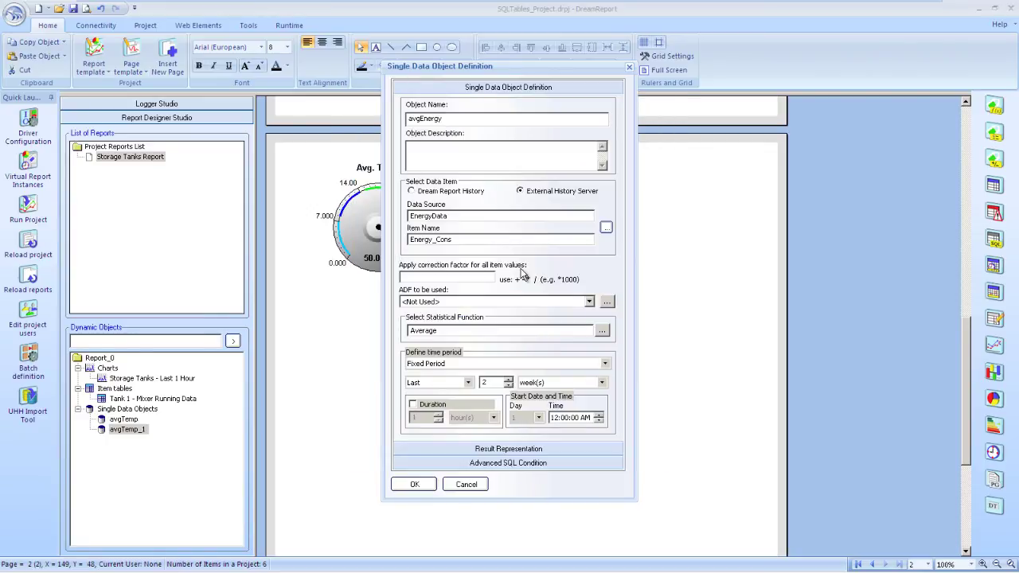
pyautogui.click(508, 449)
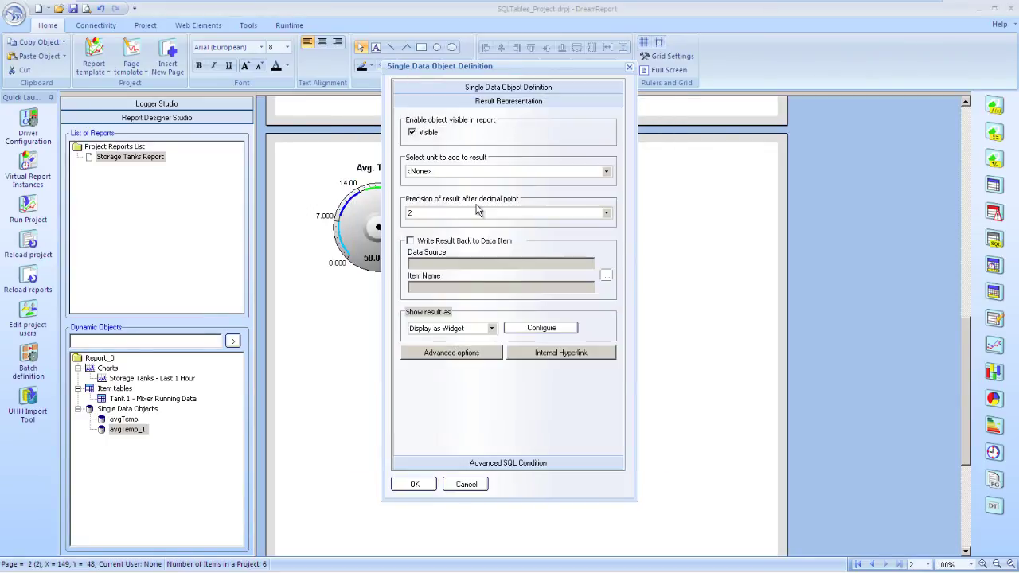
# Step: Set the gauge to kW with title 'Avg. Energy Cons.' and 70 main divisions
pyautogui.click(532, 332)
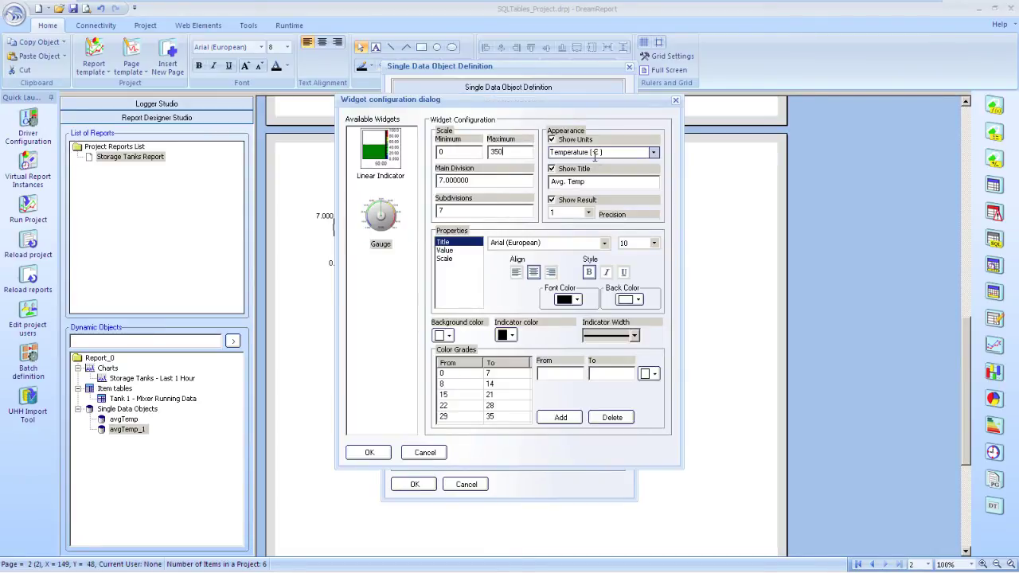
pyautogui.click(653, 152)
pyautogui.doubleClick(576, 182)
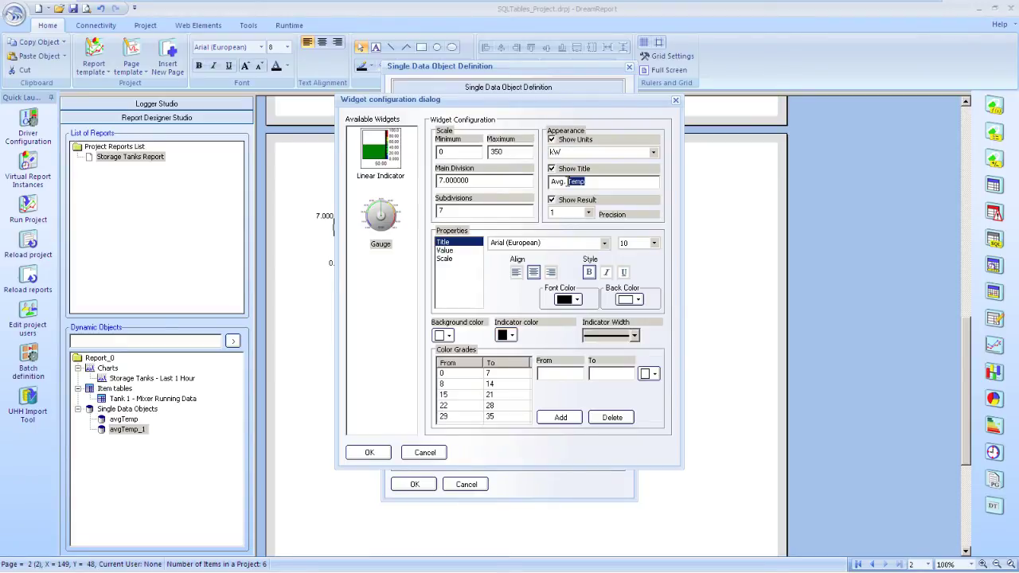
pyautogui.write('Energy C')
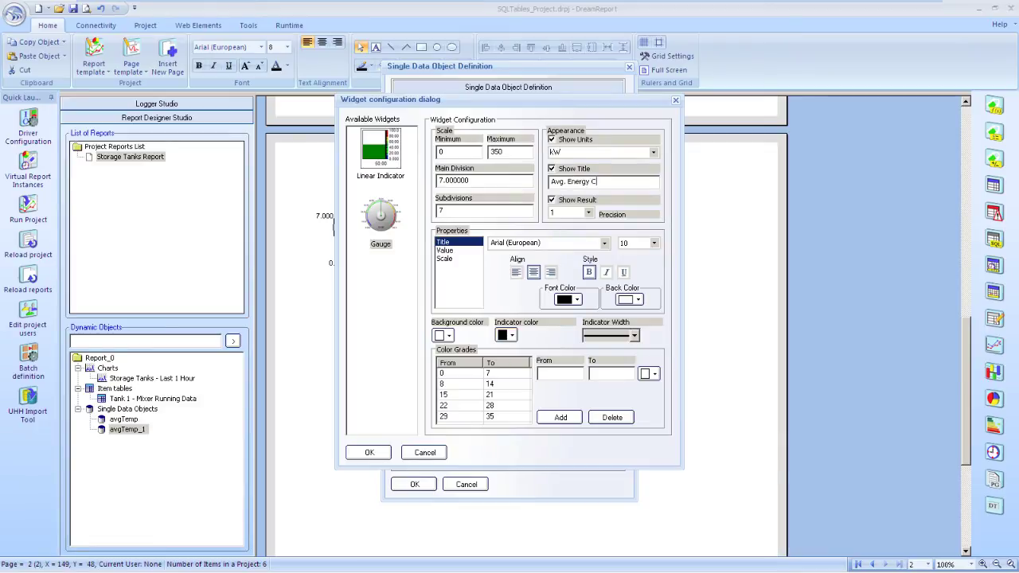
pyautogui.write('ons.')
pyautogui.doubleClick(448, 180)
pyautogui.write('70')
# Step: Adjust the colour grade bands, keeping a white background, and confirm the energy gauge
pyautogui.click(448, 336)
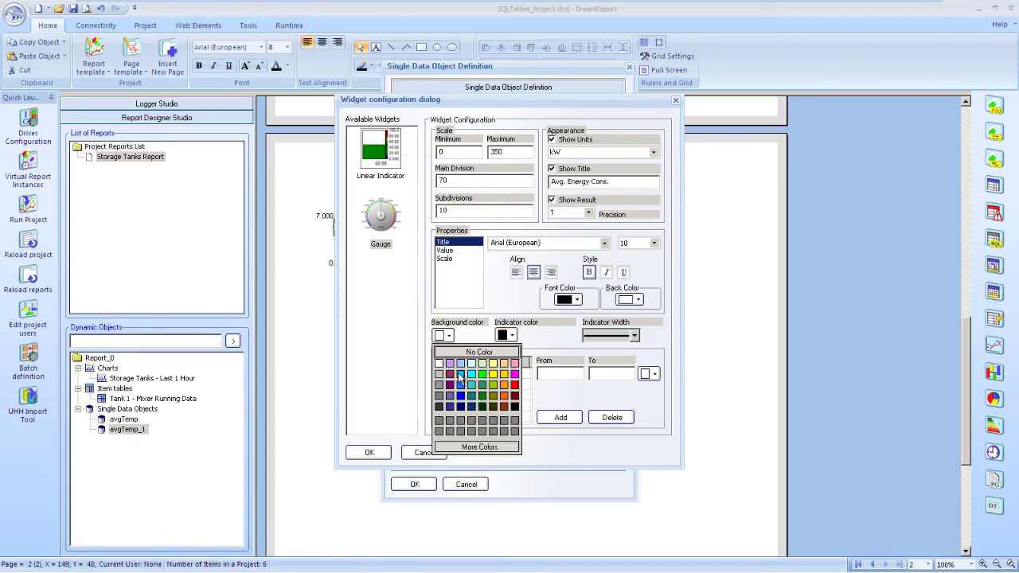
pyautogui.click(560, 350)
pyautogui.click(451, 373)
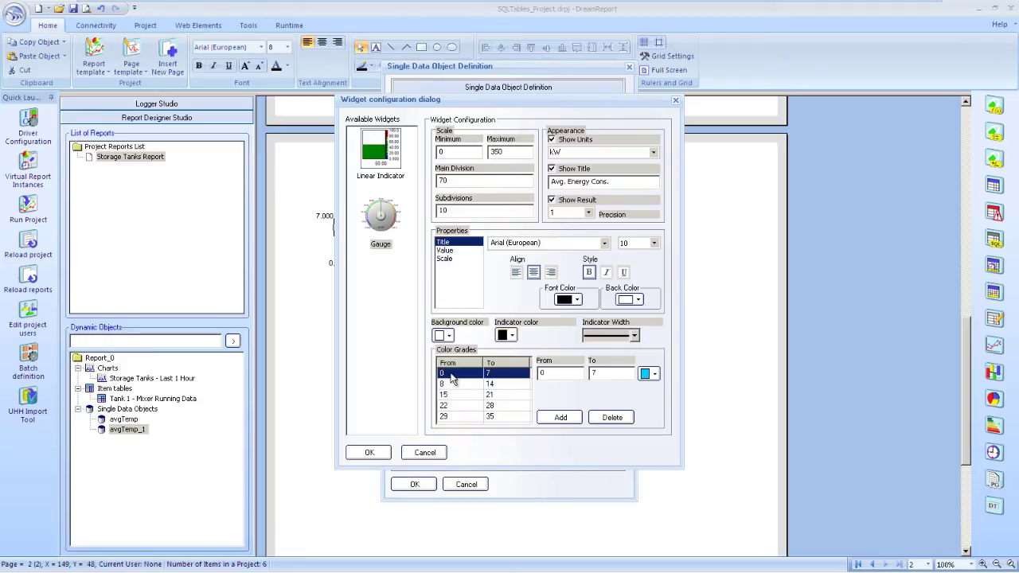
pyautogui.write('0')
pyautogui.click(447, 385)
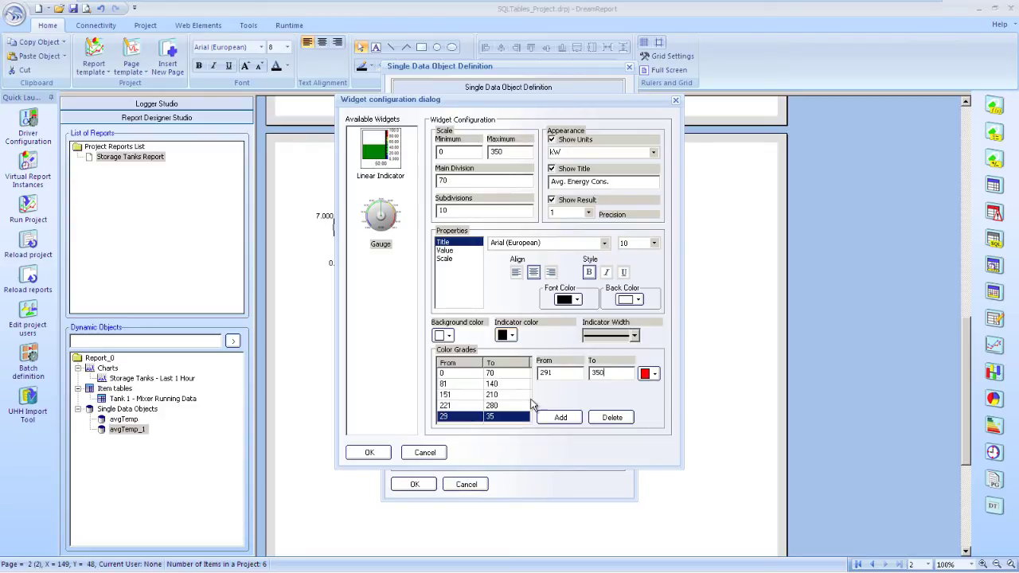
pyautogui.click(369, 452)
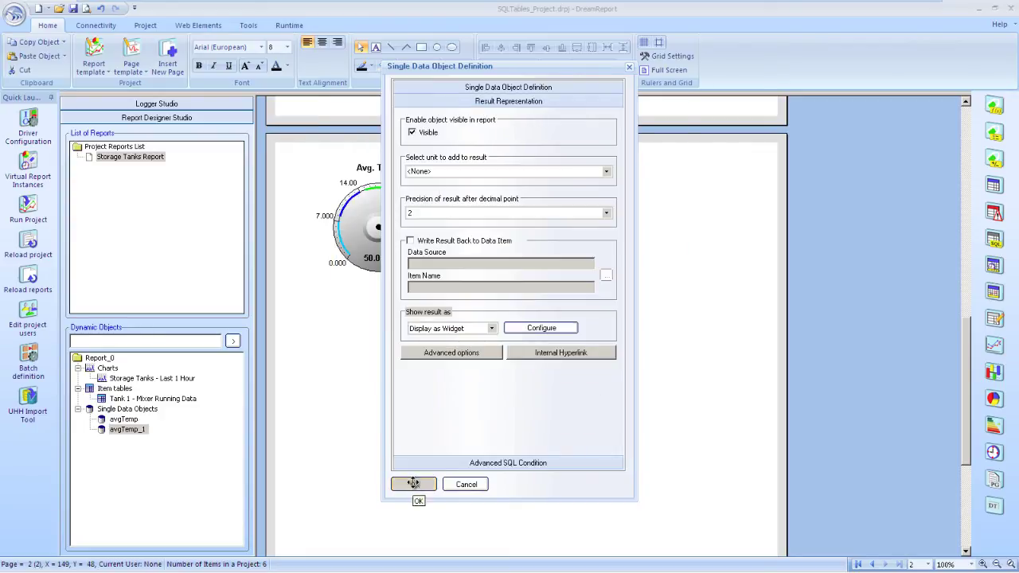
pyautogui.click(411, 485)
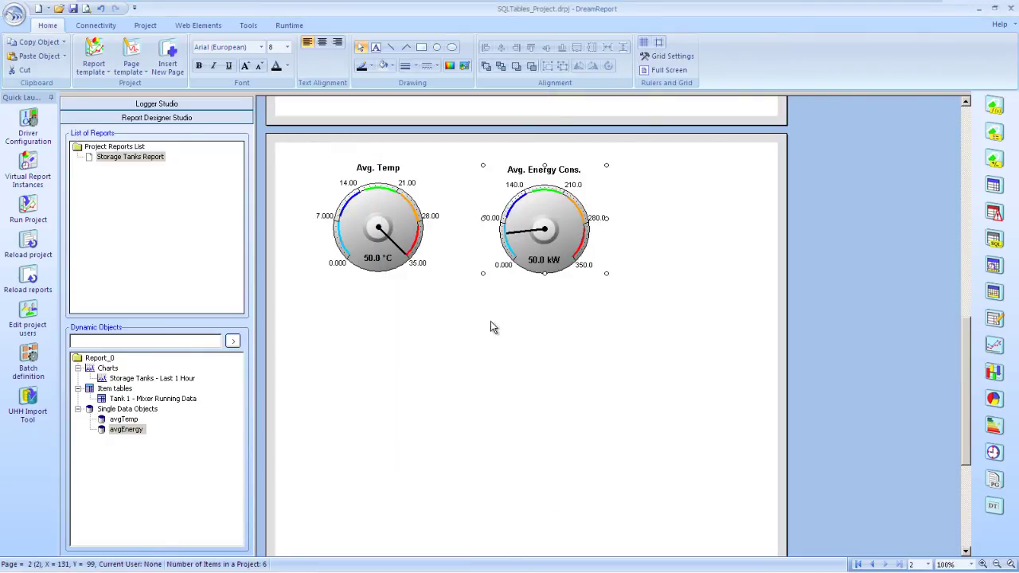
# Step: Select both gauges, align their tops and move them right and down
pyautogui.keyDown('ctrl'); pyautogui.click(410, 222); pyautogui.keyUp('ctrl')
pyautogui.moveTo(411, 222); pyautogui.dragTo(412, 221)
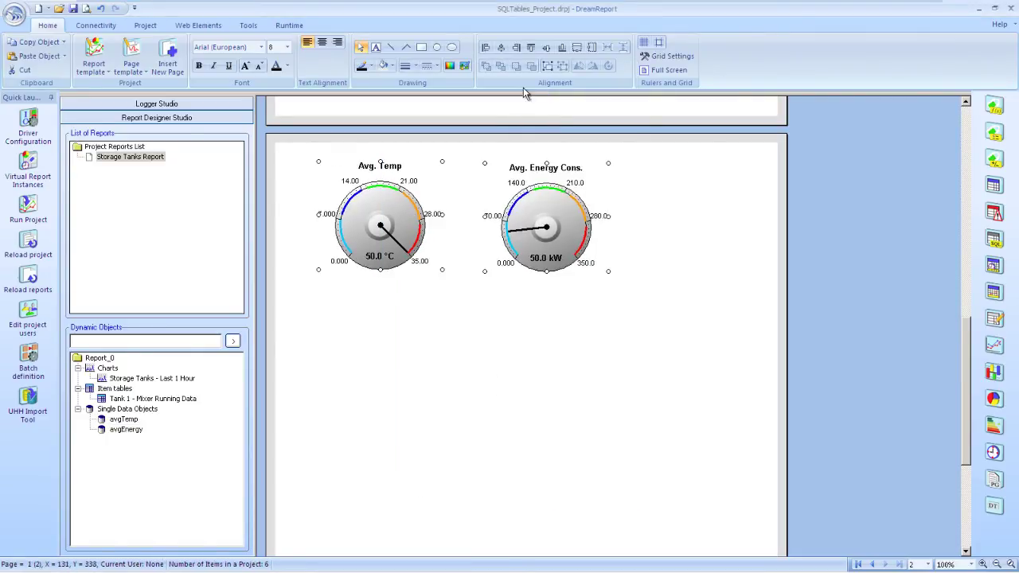
pyautogui.click(562, 47)
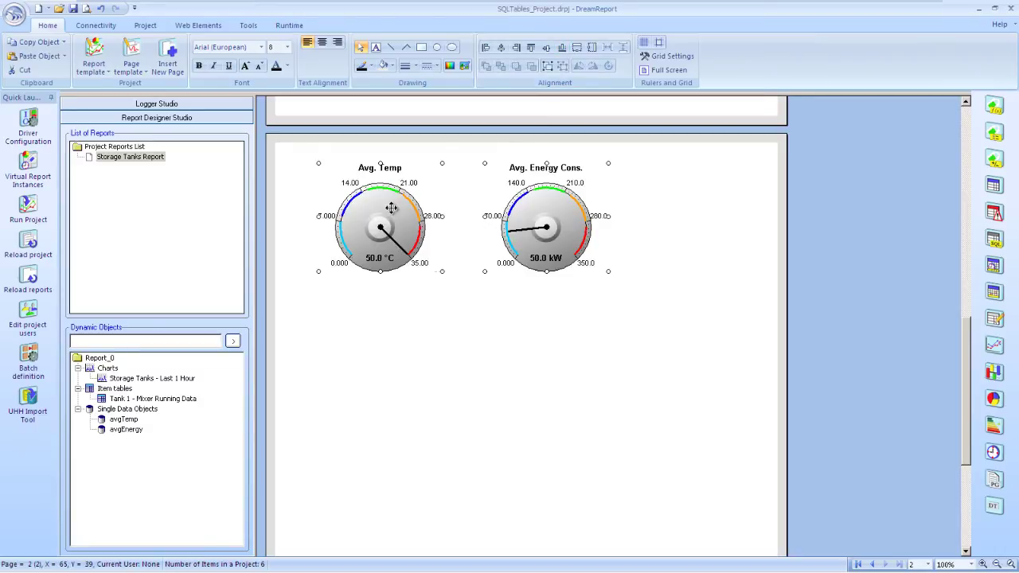
pyautogui.moveTo(434, 223); pyautogui.dragTo(477, 252)
# Step: Draw a rectangle panel around both gauges and send it to the back
pyautogui.click(422, 48)
pyautogui.moveTo(312, 163); pyautogui.dragTo(338, 195)
pyautogui.moveTo(386, 222)
pyautogui.mouseDown()
pyautogui.moveTo(716, 326)
pyautogui.moveTo(697, 336)
pyautogui.moveTo(706, 340)
pyautogui.mouseUp()
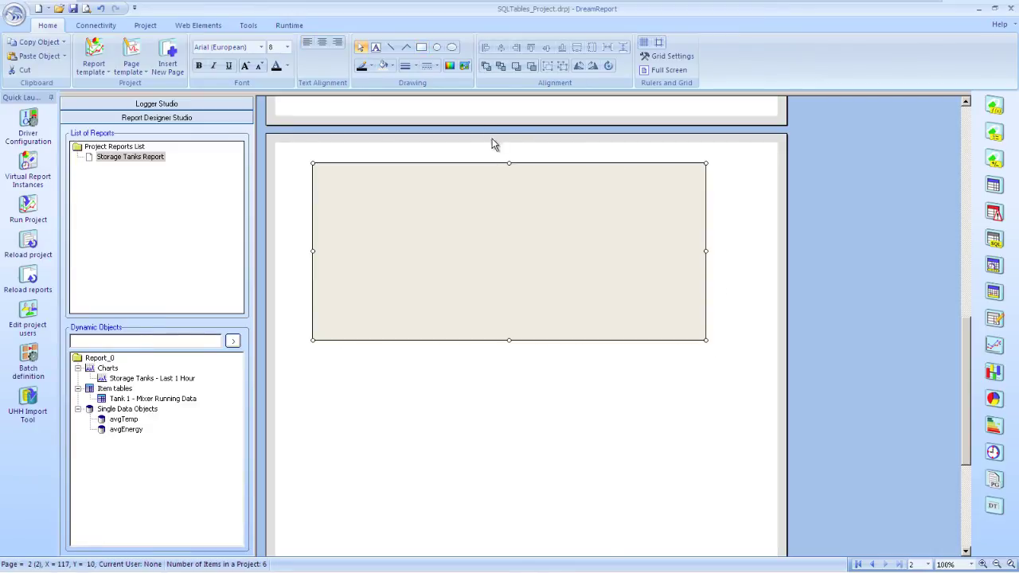
pyautogui.click(500, 67)
pyautogui.click(563, 399)
# Step: Draw an item table area below the gauges
pyautogui.scroll(-2, 563, 393)
pyautogui.click(994, 188)
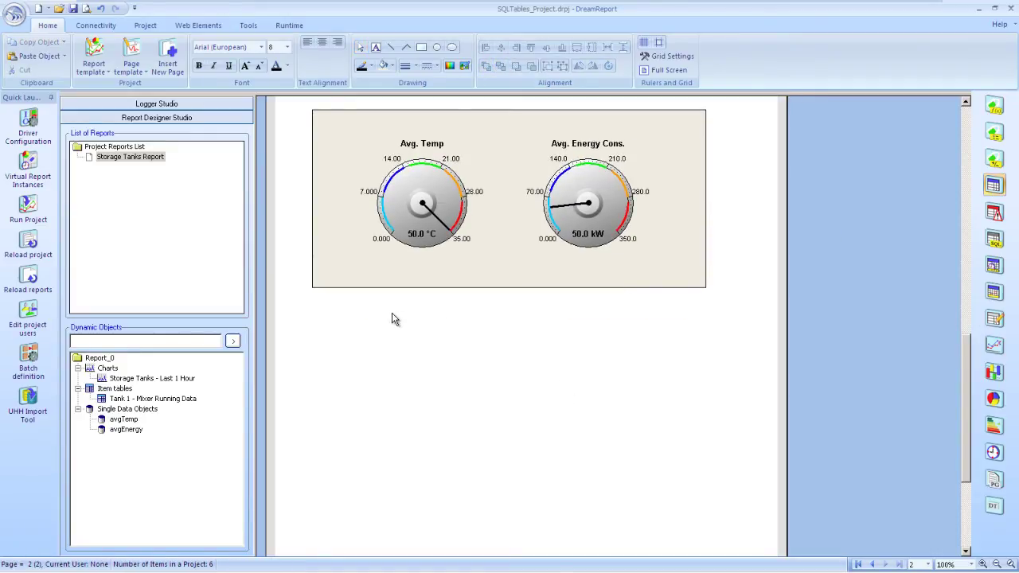
pyautogui.moveTo(313, 296); pyautogui.dragTo(579, 347)
pyautogui.moveTo(581, 346); pyautogui.dragTo(580, 345)
# Step: Add EnergyData's Energy_Cons and Ext_Temp items to the table
pyautogui.click(460, 223)
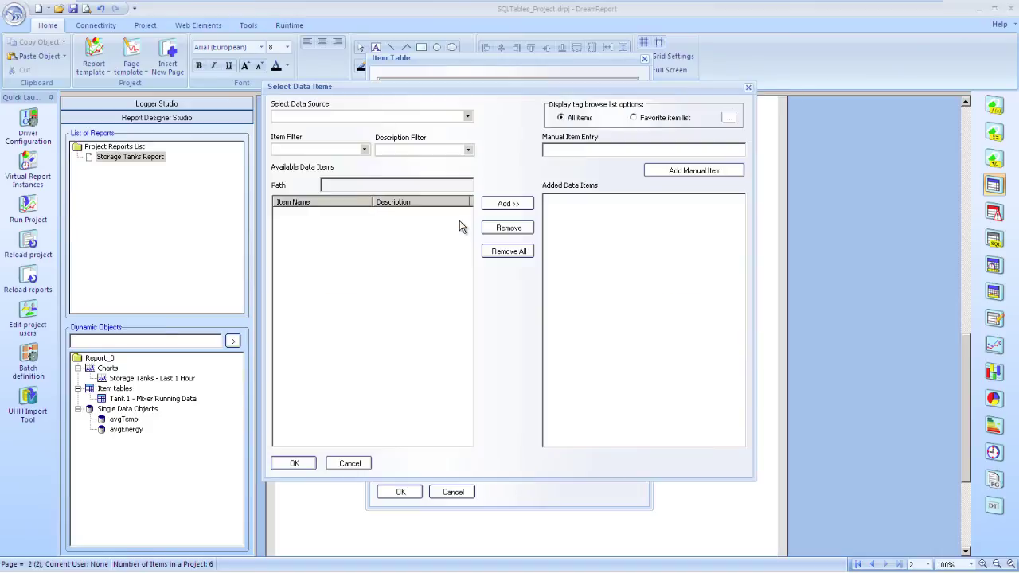
pyautogui.click(468, 117)
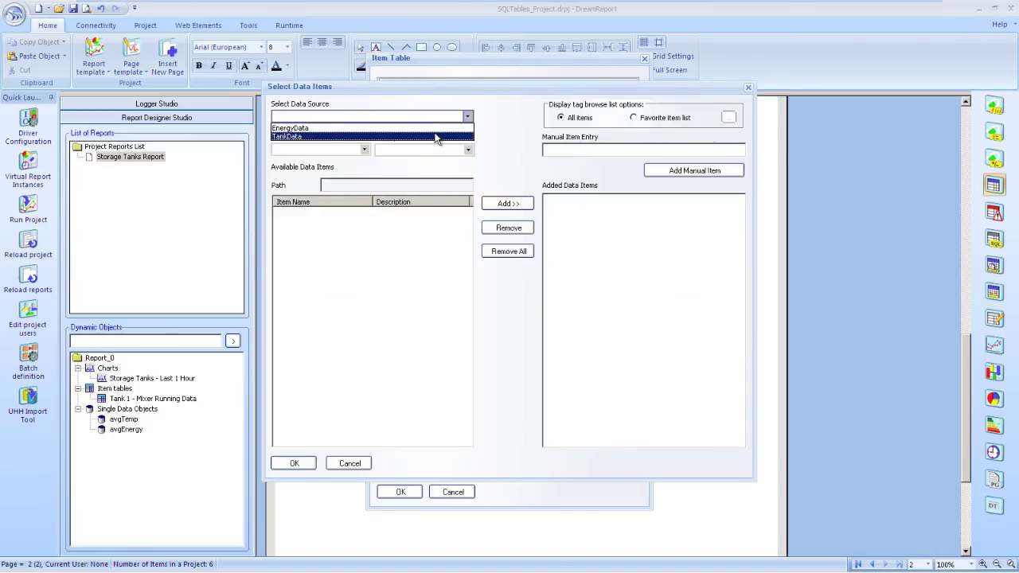
pyautogui.click(437, 128)
pyautogui.click(296, 223)
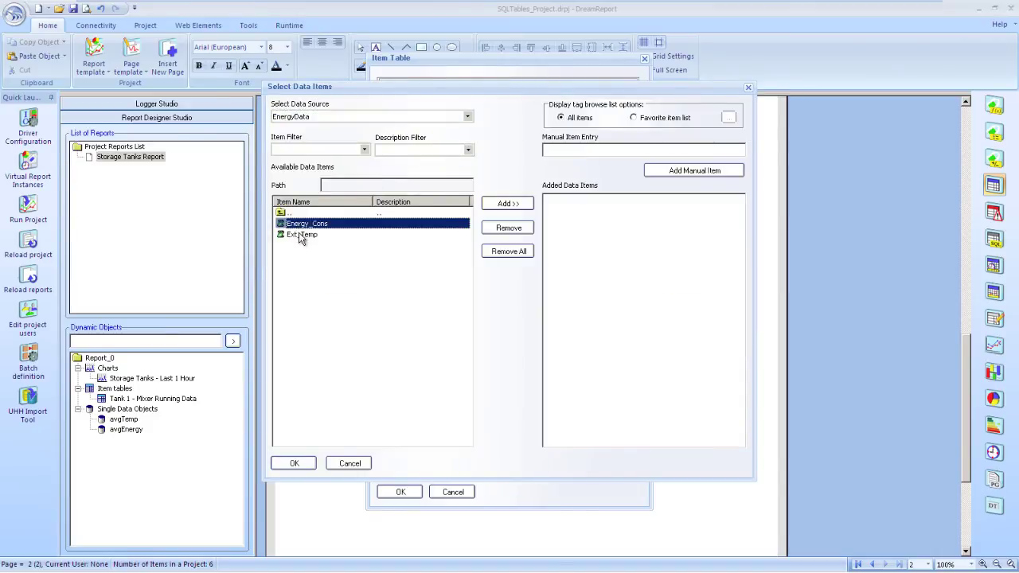
pyautogui.keyDown('shift'); pyautogui.doubleClick(301, 234); pyautogui.keyUp('shift')
pyautogui.click(291, 464)
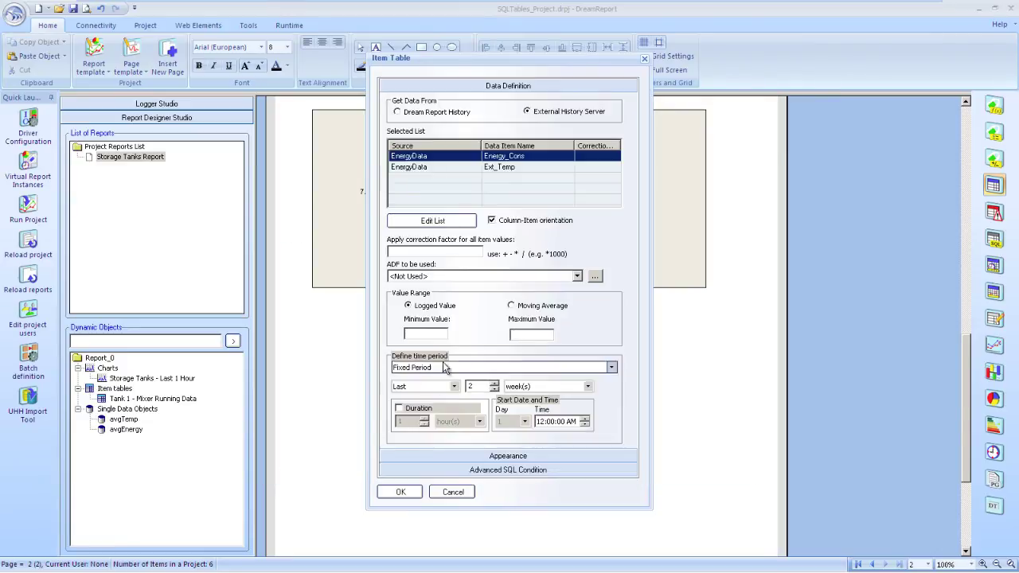
# Step: Rename the column captions to Energy Consumed and External Temp. and format the headers
pyautogui.click(508, 456)
pyautogui.click(478, 193)
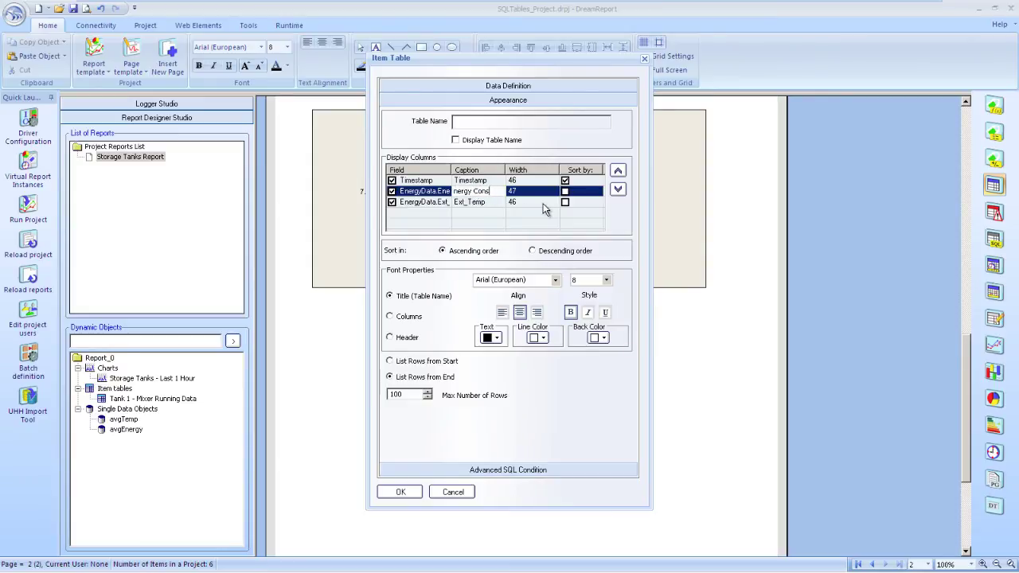
pyautogui.click(499, 202)
pyautogui.click(468, 203)
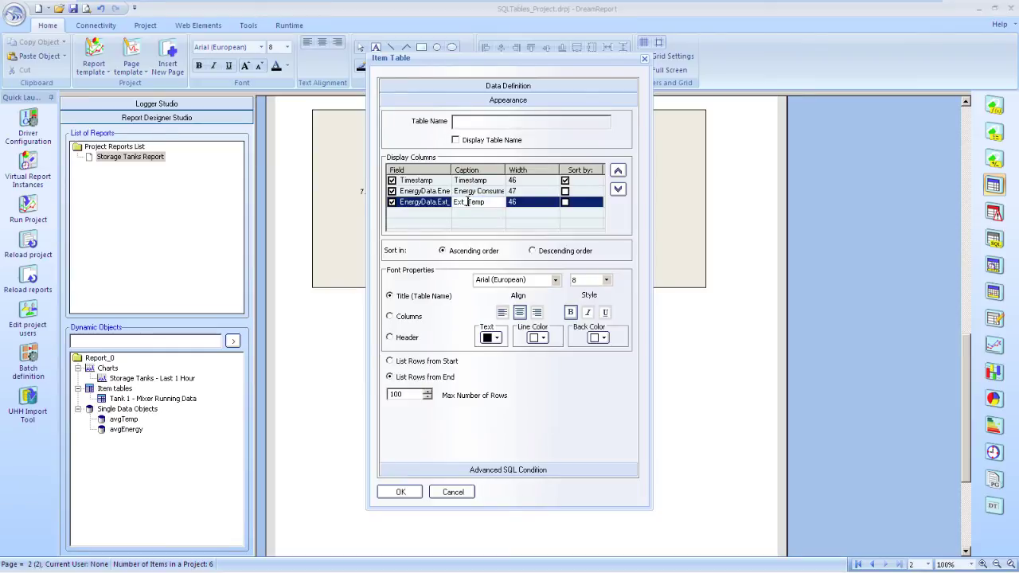
pyautogui.press('BackSpace')
pyautogui.write('ernal')
pyautogui.click(389, 337)
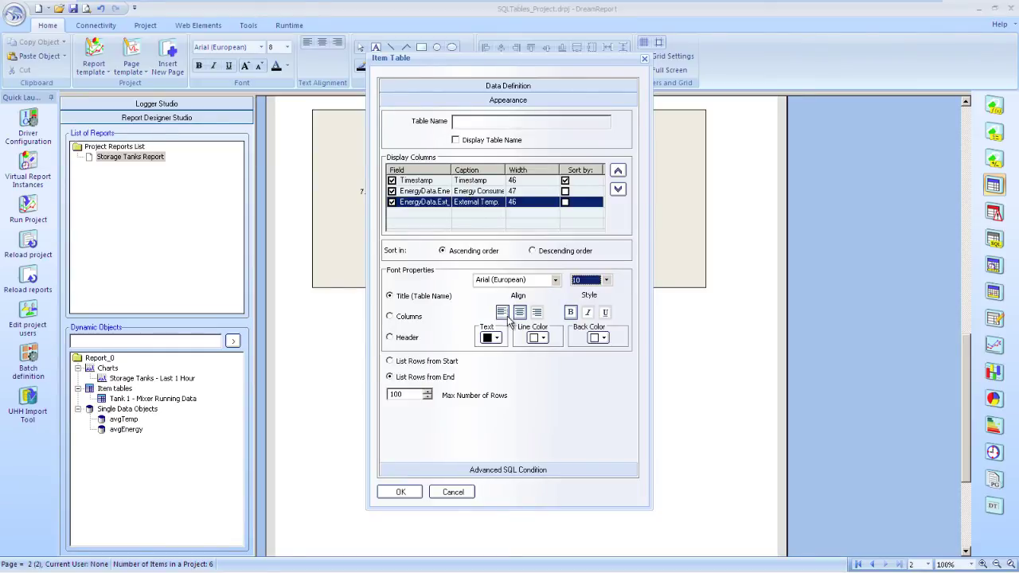
pyautogui.click(400, 495)
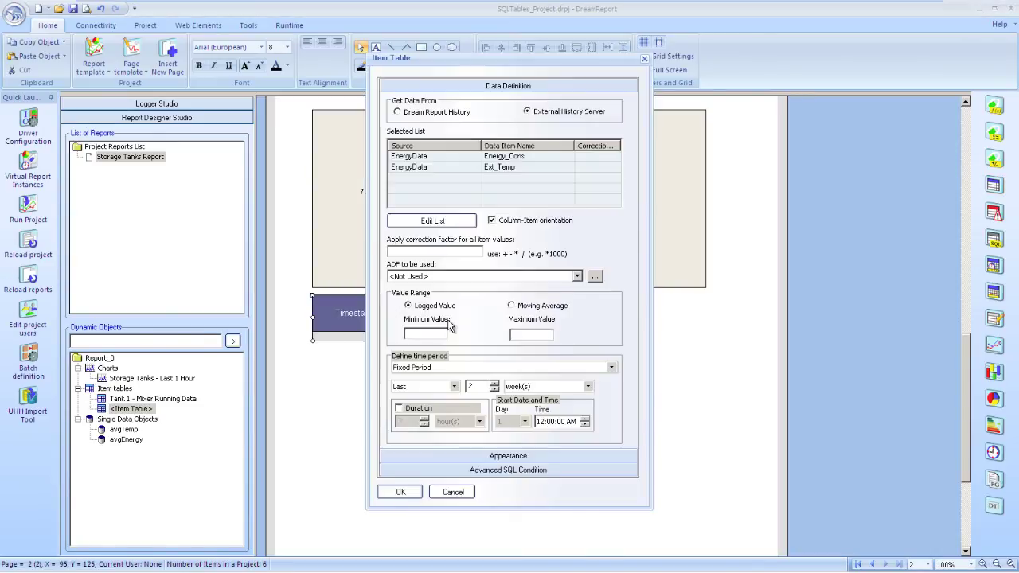
# Step: Name the table 'Energy Usage - Last 2 Weeks'
pyautogui.doubleClick(447, 319)
pyautogui.click(478, 456)
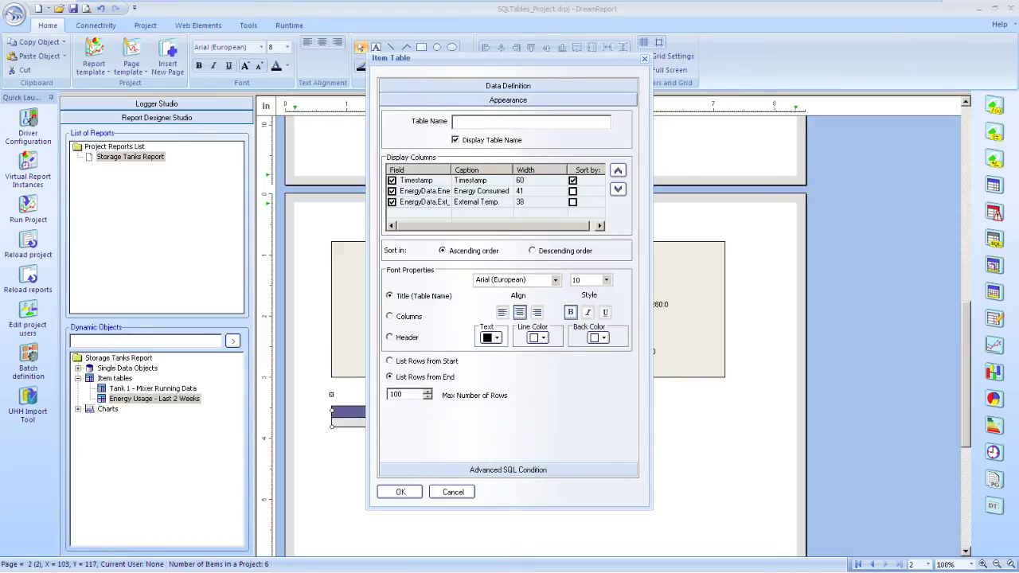
pyautogui.click(489, 124)
pyautogui.write('Energy Usage - Last 2 Weeks')
# Step: Confirm the table name and move the panel, gauges and table group slightly down the page
pyautogui.click(400, 492)
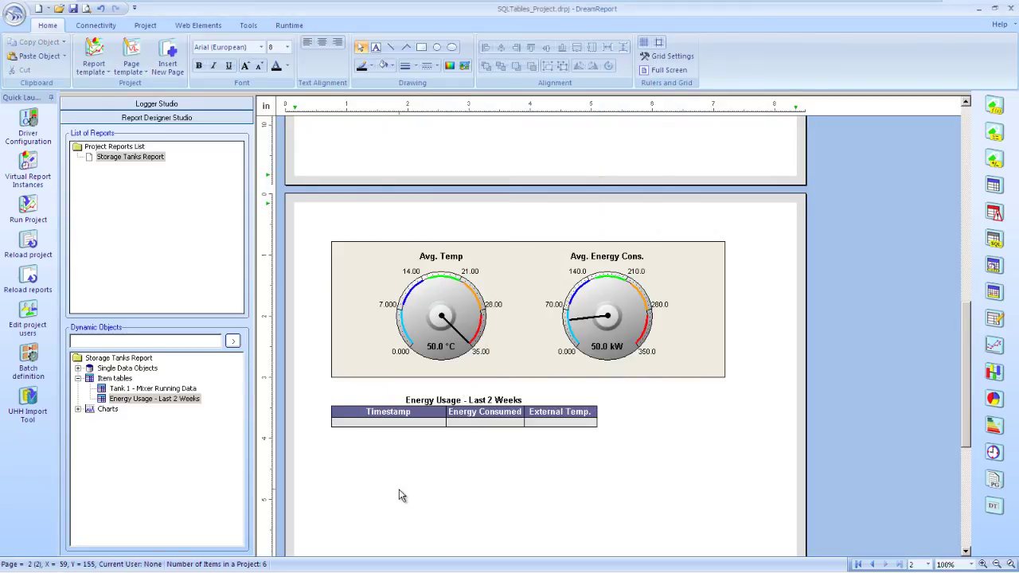
pyautogui.moveTo(310, 223); pyautogui.dragTo(472, 422)
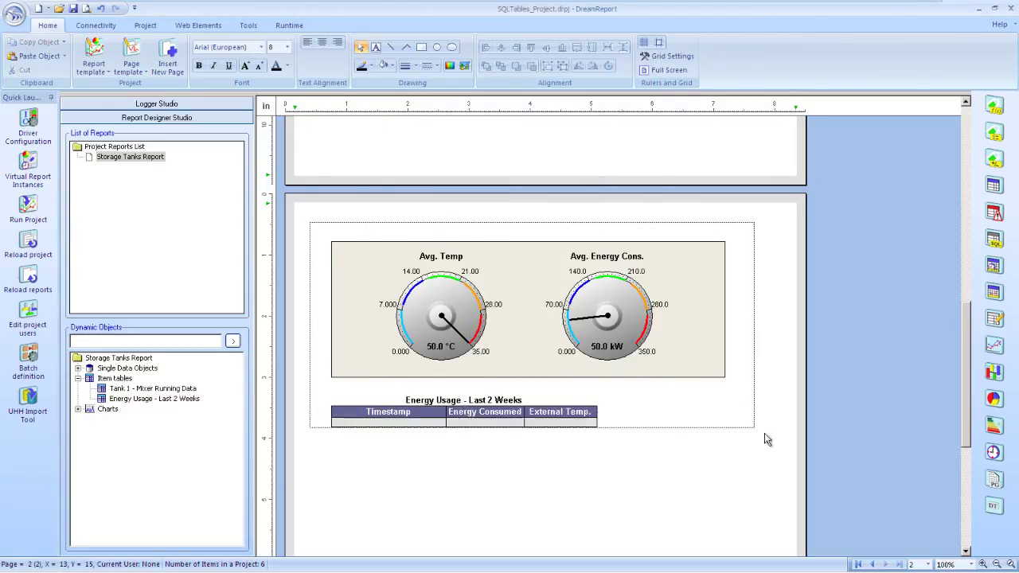
pyautogui.moveTo(778, 443); pyautogui.dragTo(792, 462)
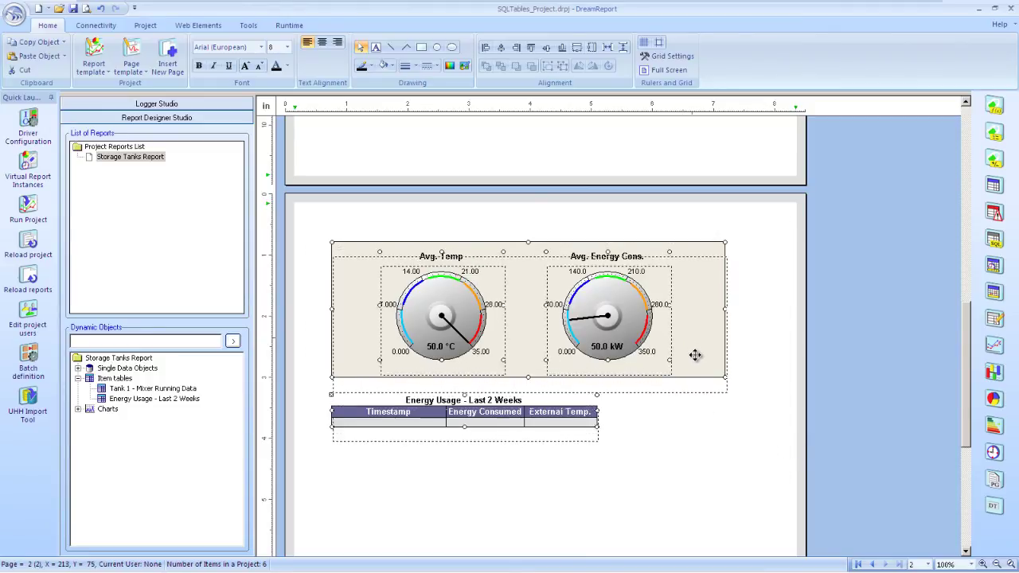
pyautogui.moveTo(695, 355); pyautogui.dragTo(694, 358)
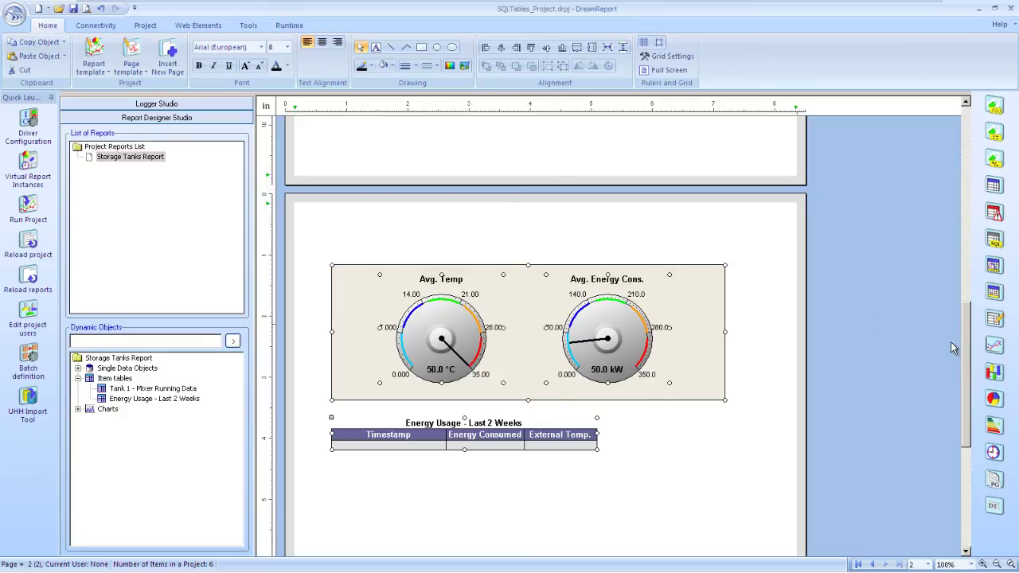
pyautogui.moveTo(966, 348); pyautogui.dragTo(941, 117)
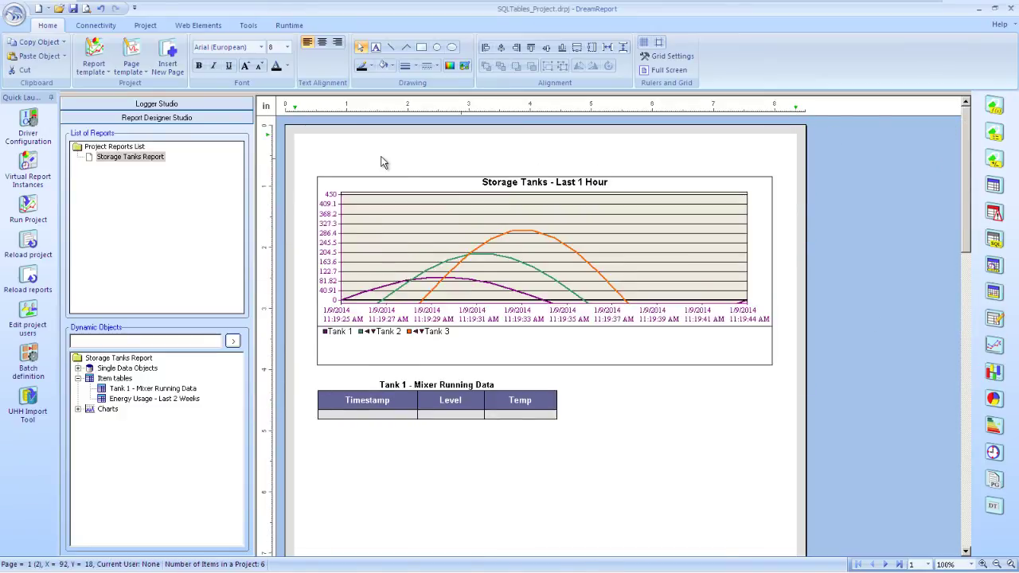
# Step: Add a $#ReportName dynamic text at the page's top left in 16 pt
pyautogui.click(994, 506)
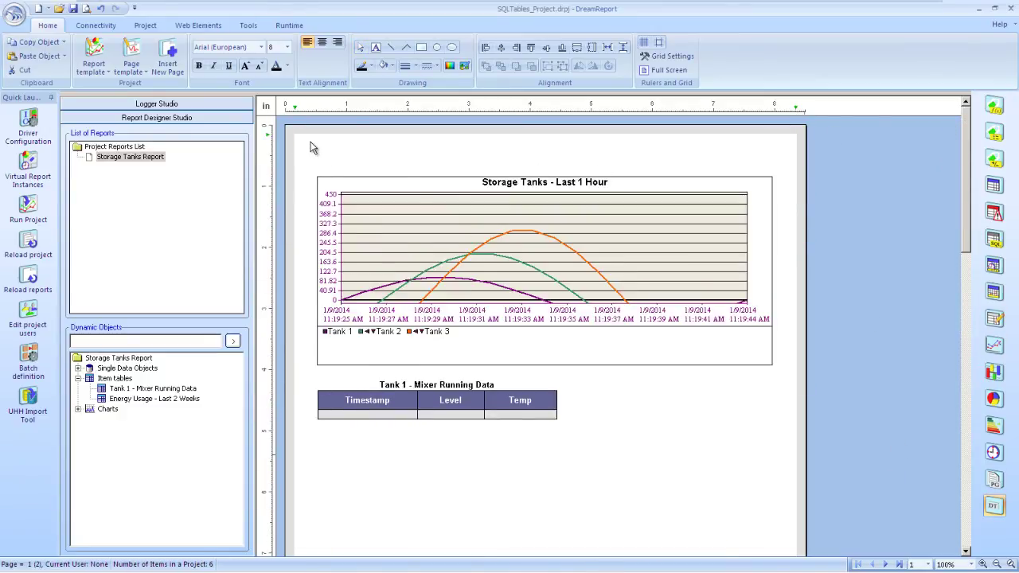
pyautogui.moveTo(313, 148); pyautogui.dragTo(524, 174)
pyautogui.click(455, 315)
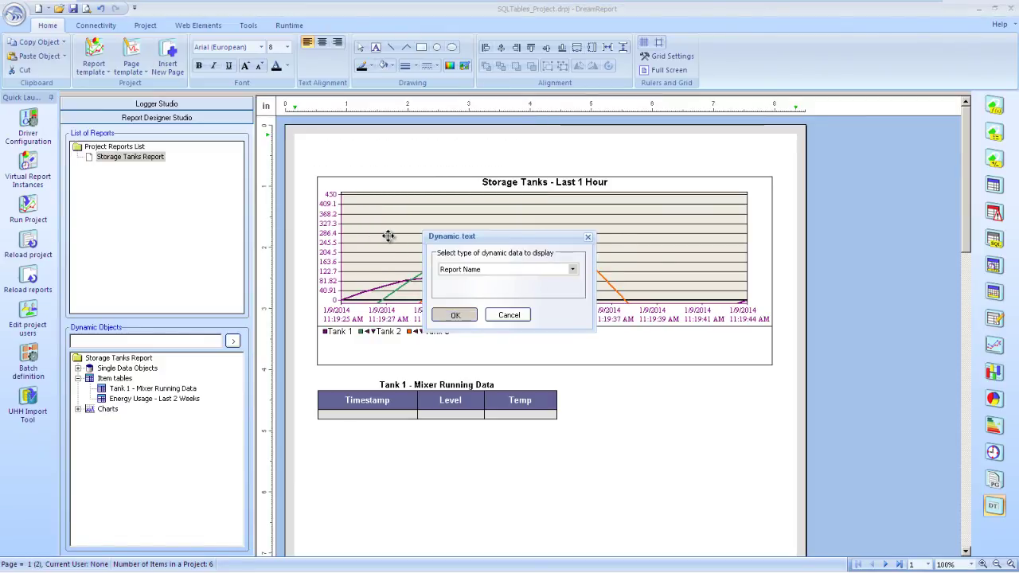
pyautogui.click(287, 47)
pyautogui.click(277, 174)
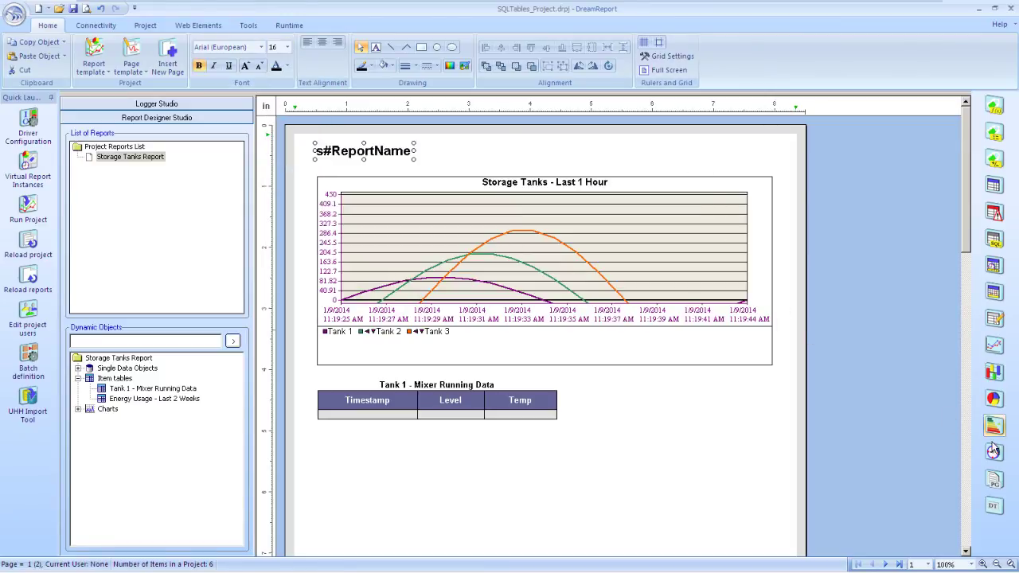
# Step: Add a bold rptDate Report Generation Time field at top right, then shift the chart down
pyautogui.moveTo(781, 141); pyautogui.dragTo(631, 157)
pyautogui.write('rp')
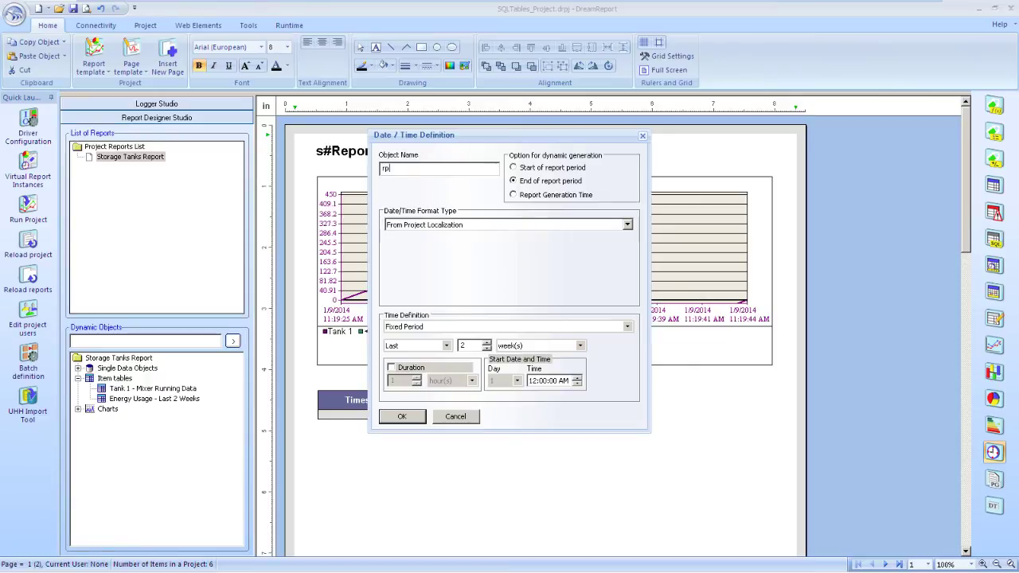
pyautogui.write('tDate')
pyautogui.click(581, 202)
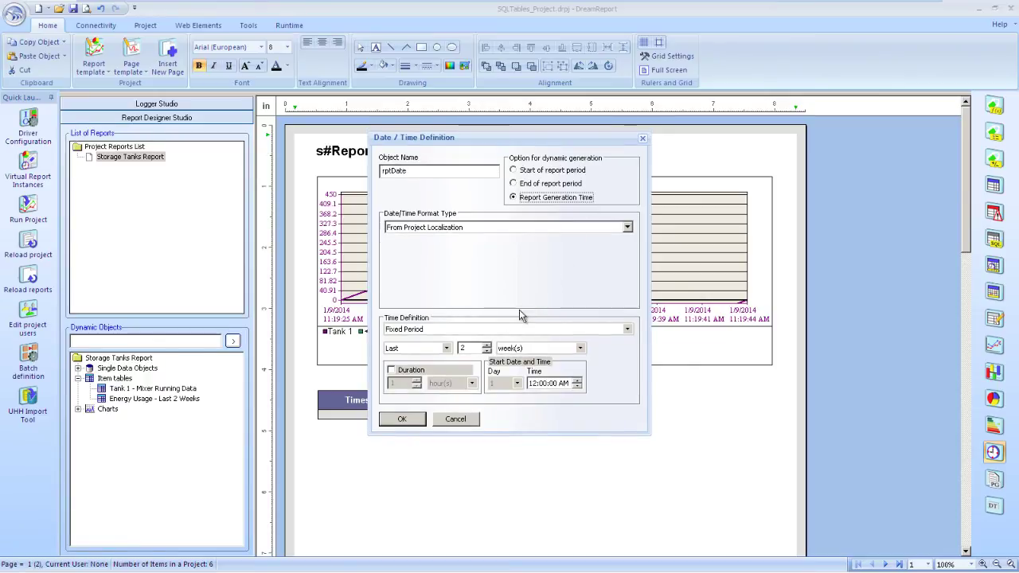
pyautogui.click(403, 420)
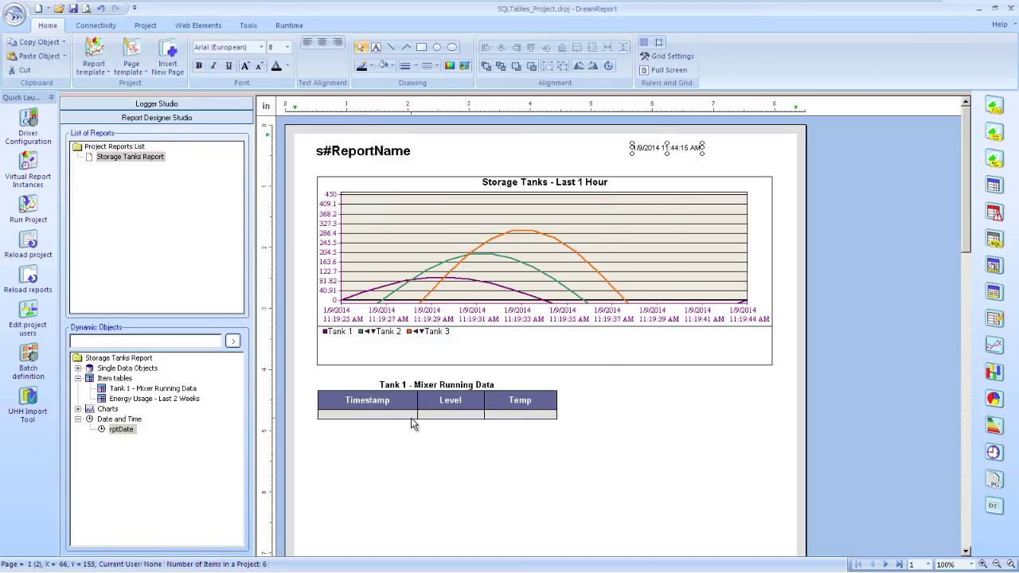
pyautogui.click(199, 66)
pyautogui.moveTo(666, 150); pyautogui.dragTo(733, 152)
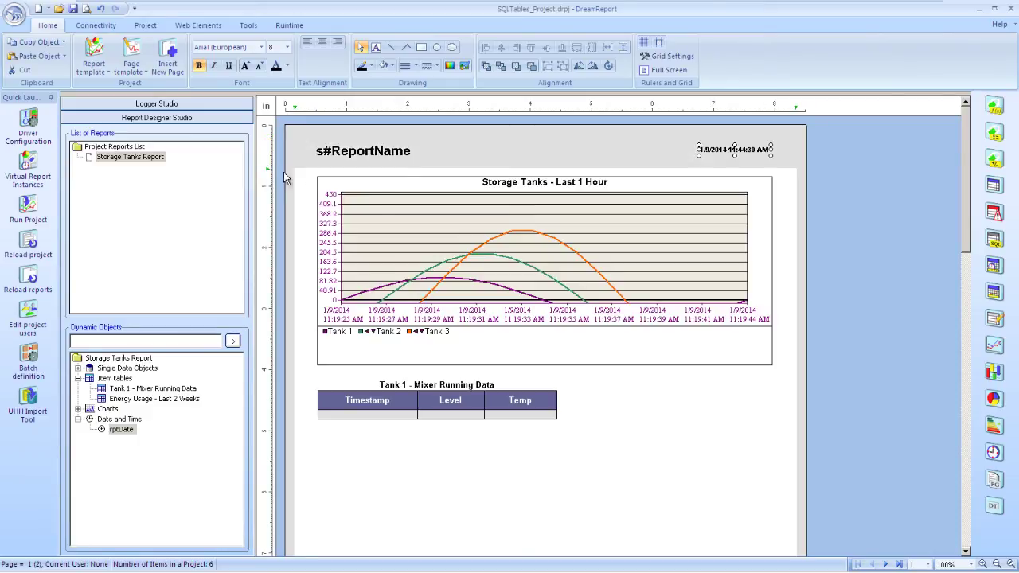
pyautogui.click(398, 220)
pyautogui.moveTo(404, 382); pyautogui.dragTo(404, 519)
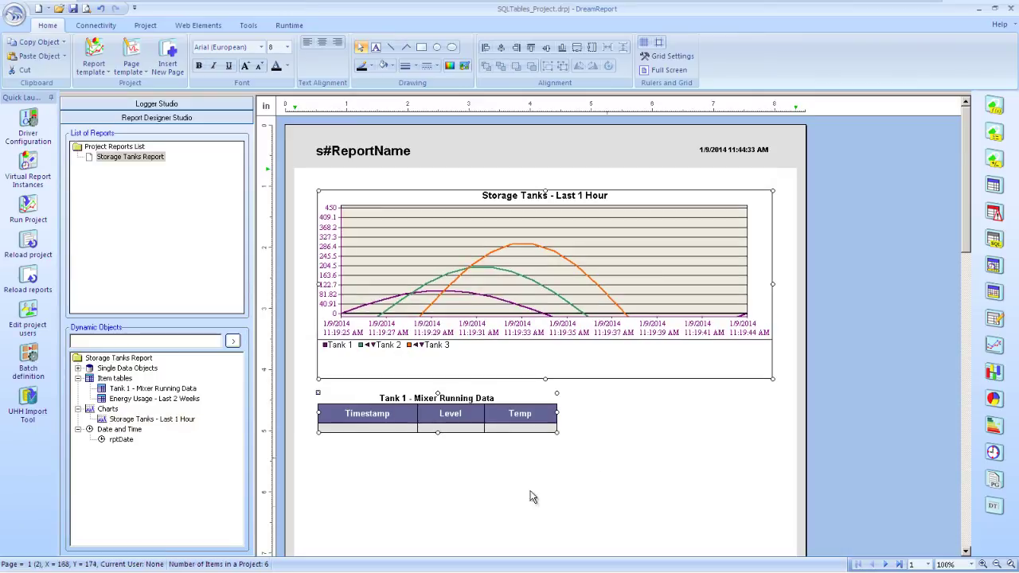
# Step: Place a page number at the page bottom and raise the bottom margin
pyautogui.click(631, 467)
pyautogui.scroll(-3, 636, 419)
pyautogui.scroll(-5, 637, 414)
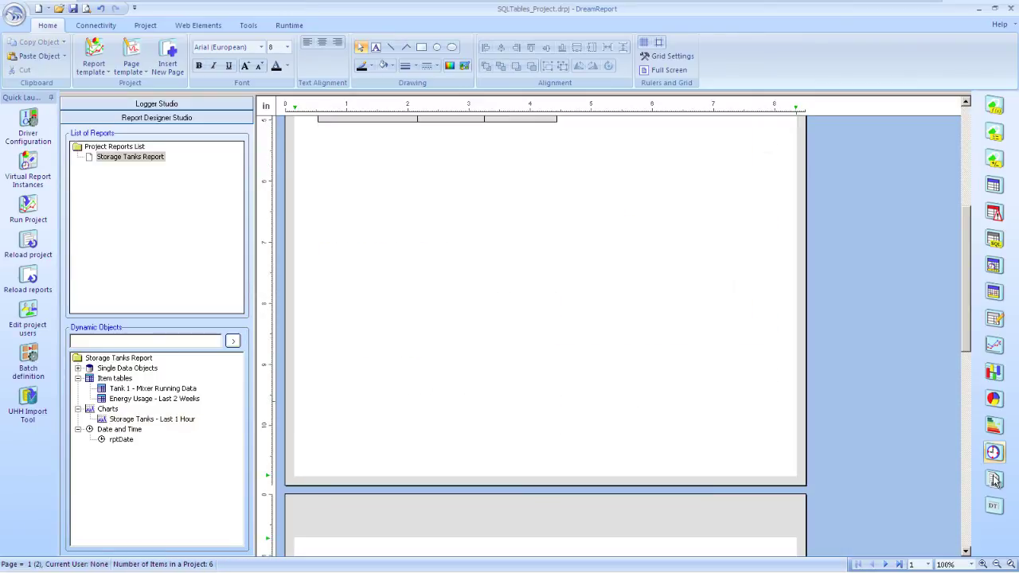
pyautogui.click(517, 465)
pyautogui.click(454, 321)
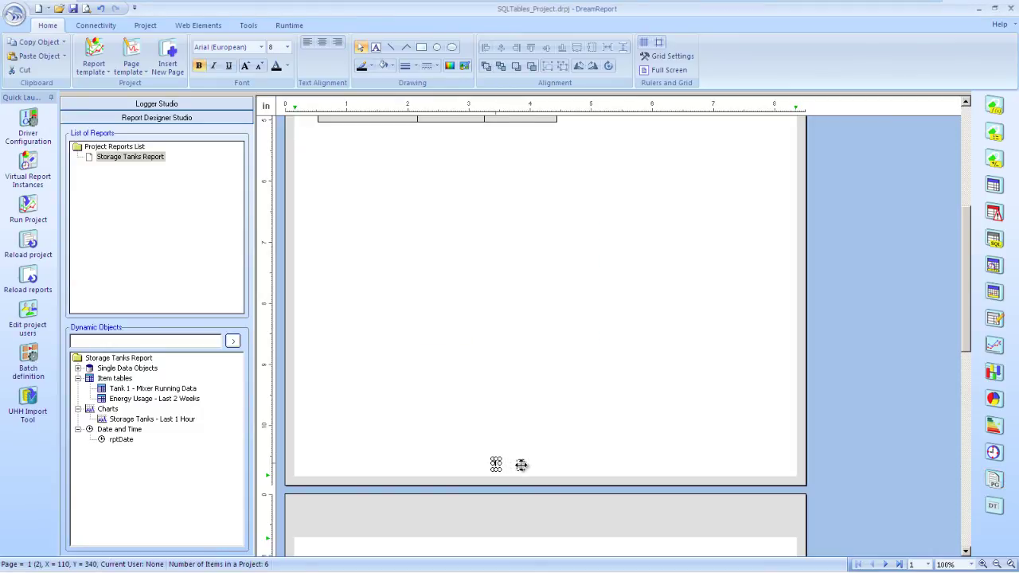
pyautogui.moveTo(521, 466); pyautogui.dragTo(521, 468)
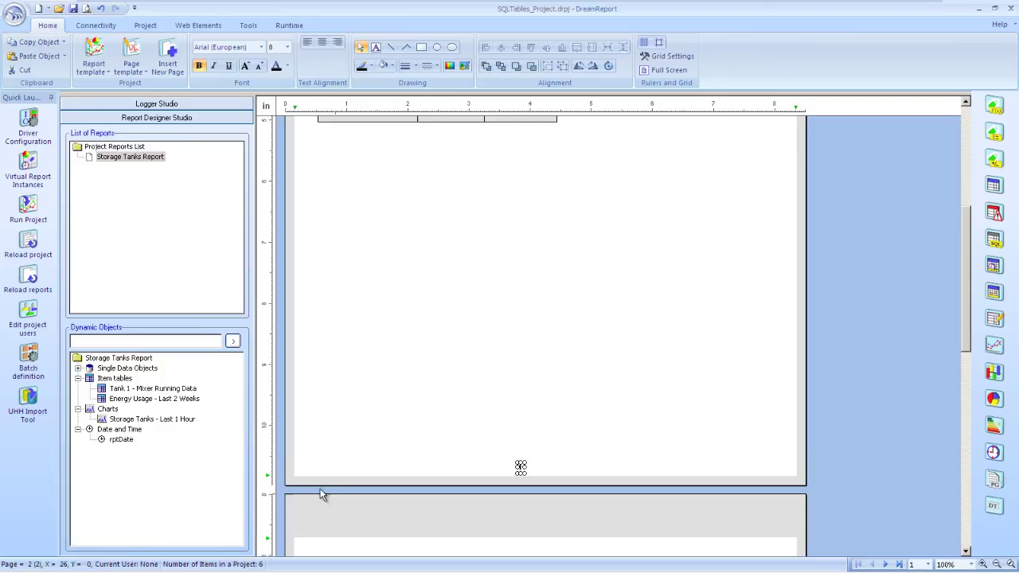
pyautogui.click(271, 452)
# Step: Set 22.jpg from Report Backgrounds as the report's background picture
pyautogui.rightClick(473, 352)
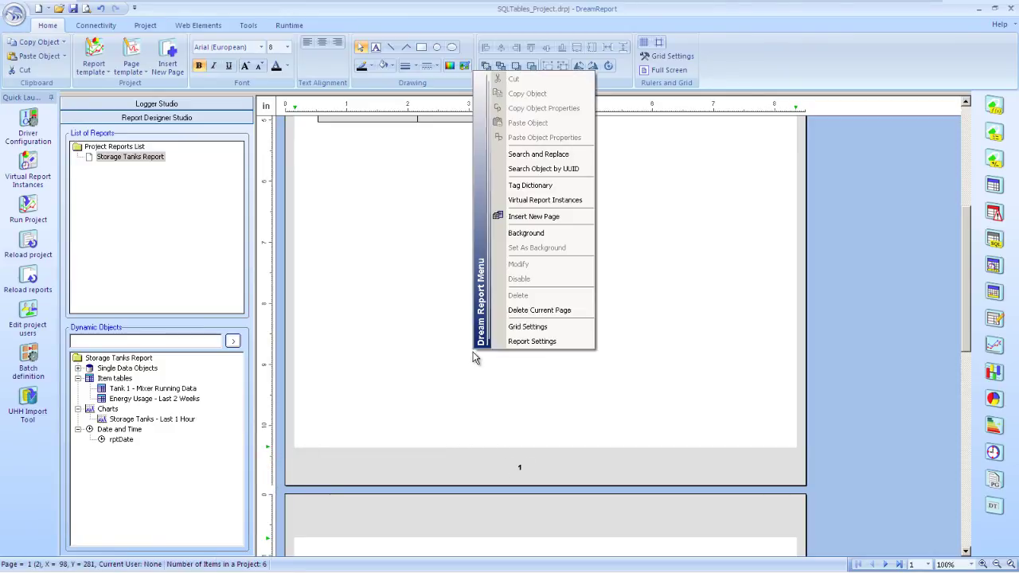
pyautogui.click(556, 233)
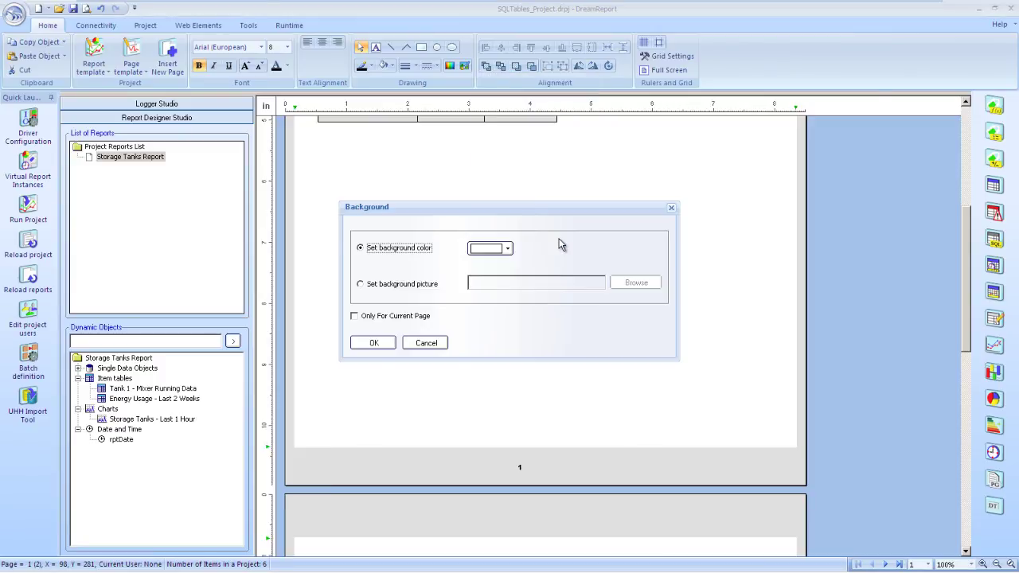
pyautogui.click(410, 284)
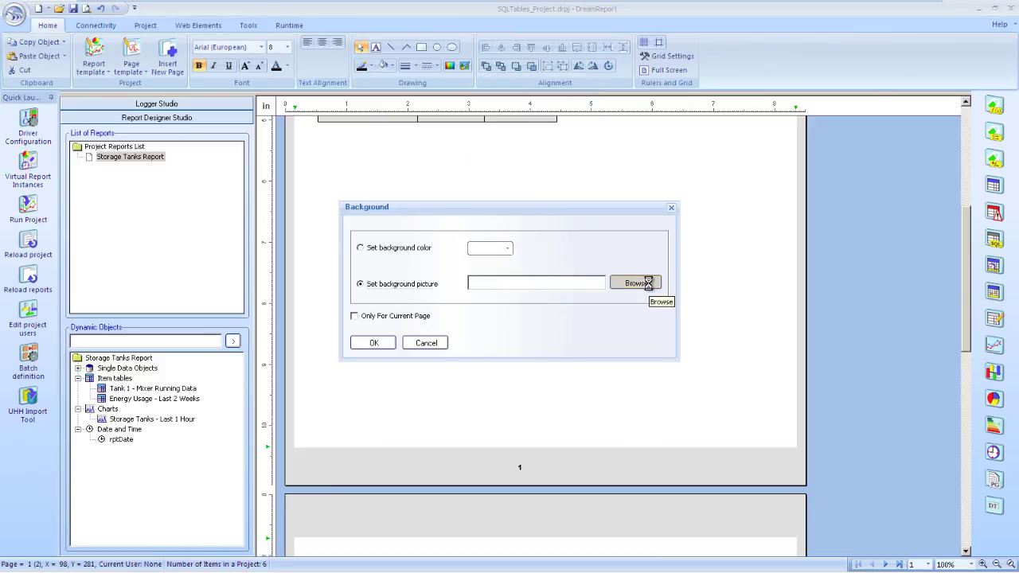
pyautogui.click(649, 283)
pyautogui.doubleClick(456, 268)
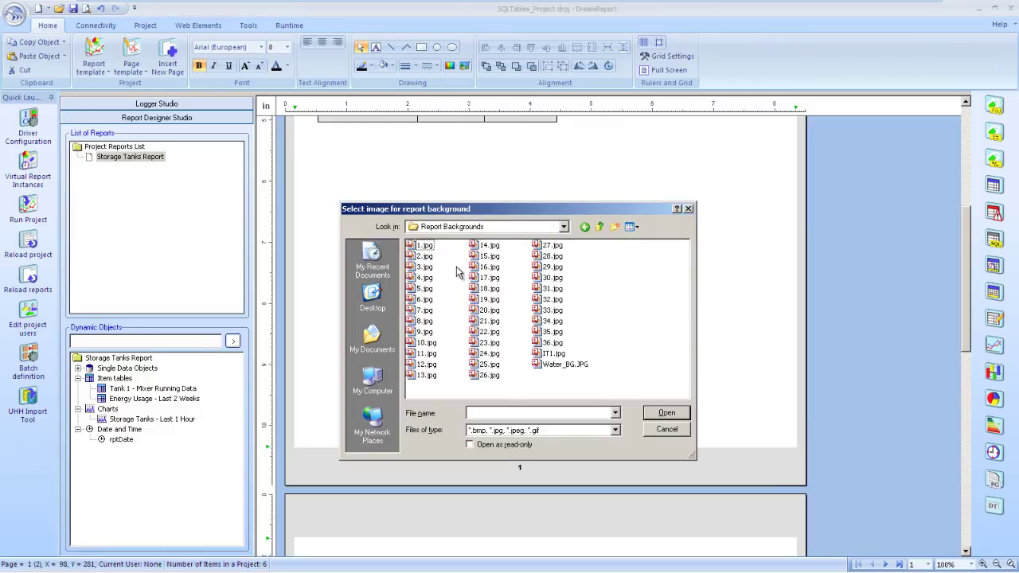
pyautogui.doubleClick(485, 332)
pyautogui.click(380, 346)
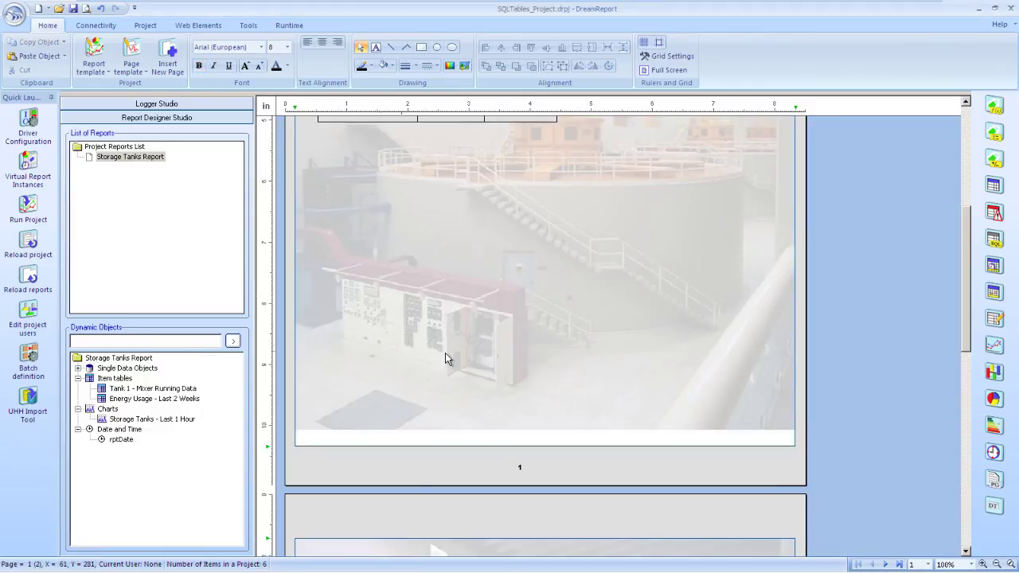
pyautogui.moveTo(964, 266); pyautogui.dragTo(939, 154)
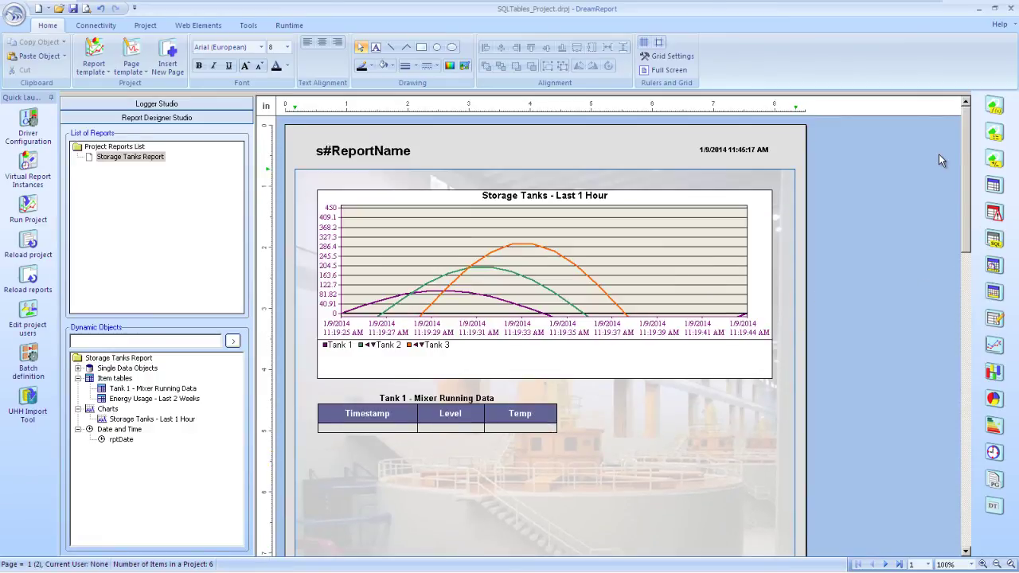
# Step: Run the project and generate the Storage Tanks Report from the Runtime Management Console
pyautogui.click(749, 150)
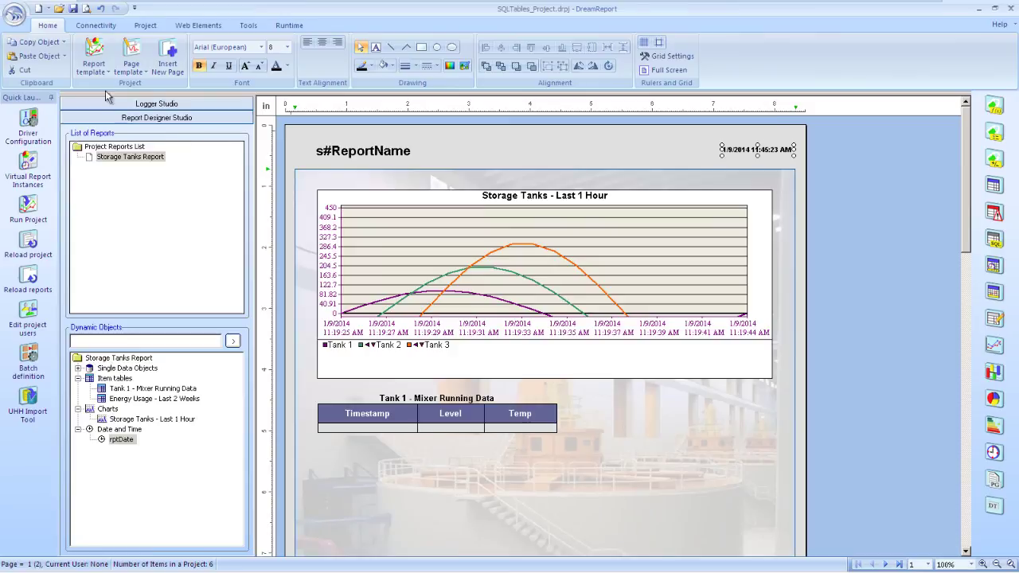
pyautogui.click(34, 209)
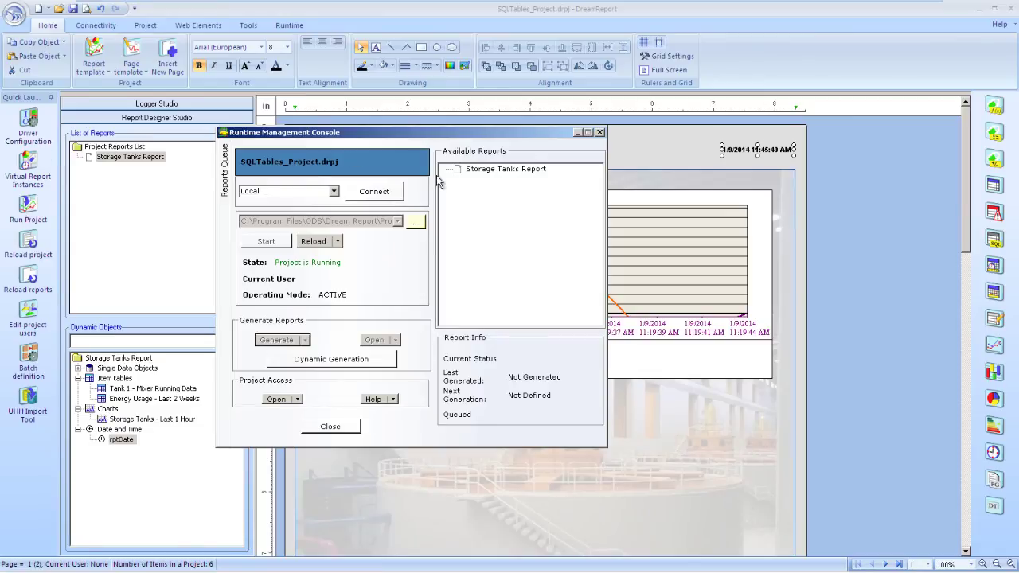
pyautogui.click(482, 171)
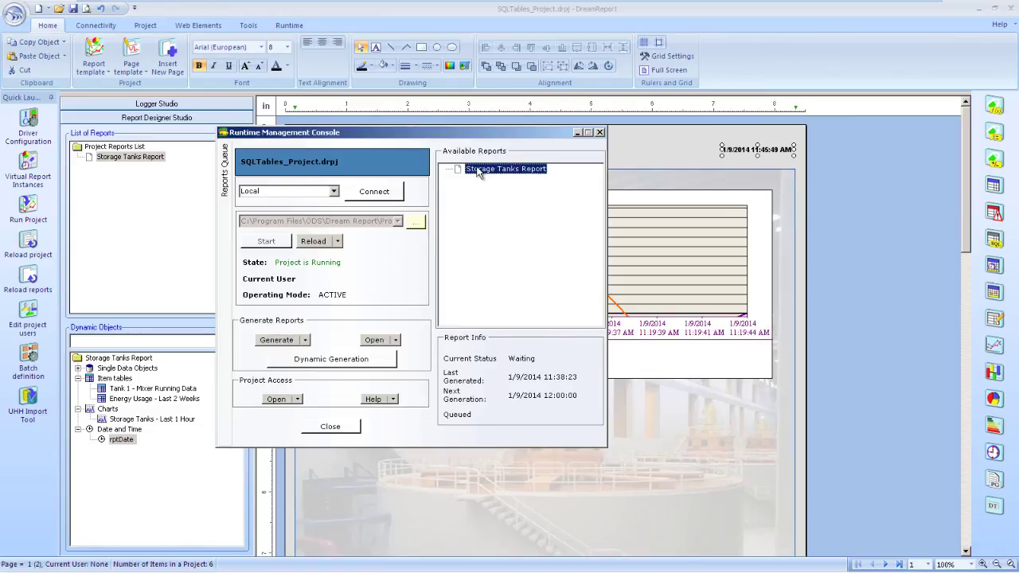
pyautogui.click(285, 341)
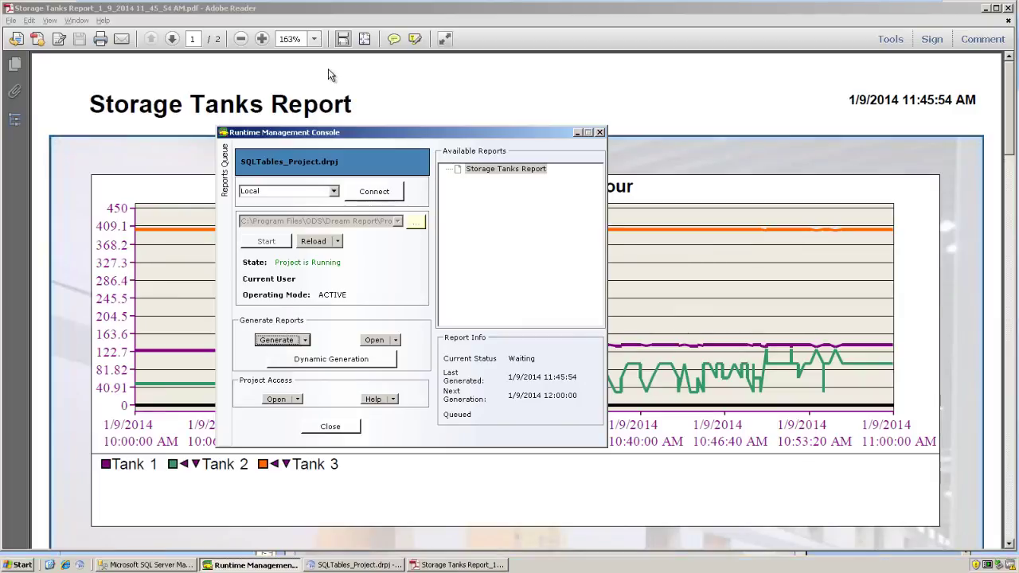
# Step: View the report PDF at 100% and scroll to page 2's gauges and Energy Usage table
pyautogui.click(329, 75)
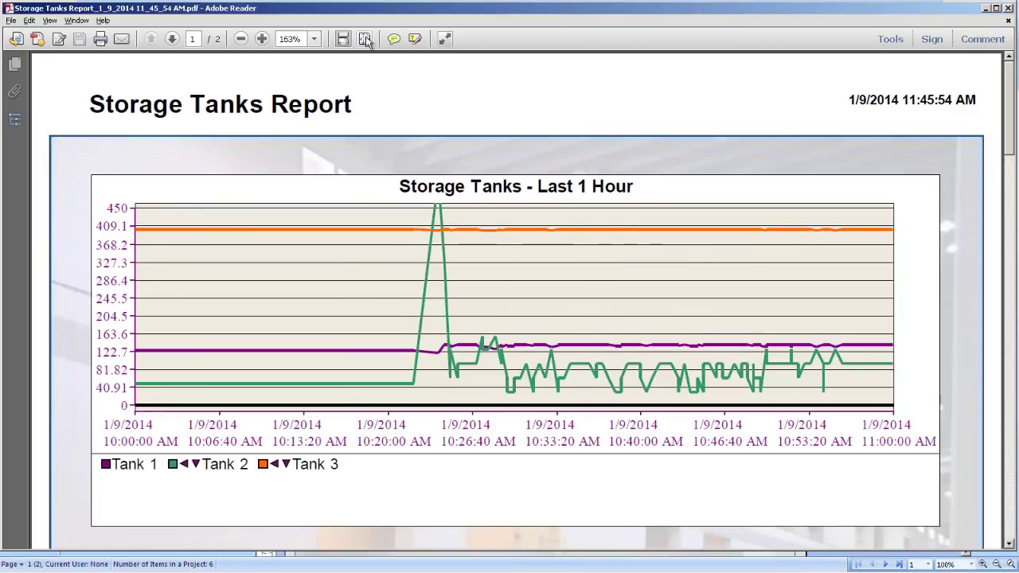
pyautogui.click(366, 39)
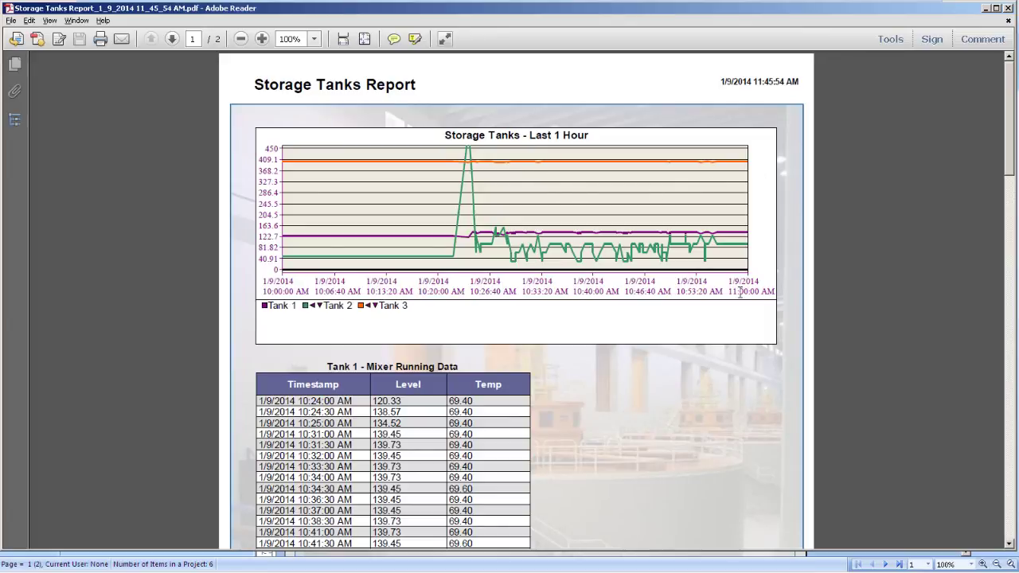
pyautogui.scroll(-2, 663, 358)
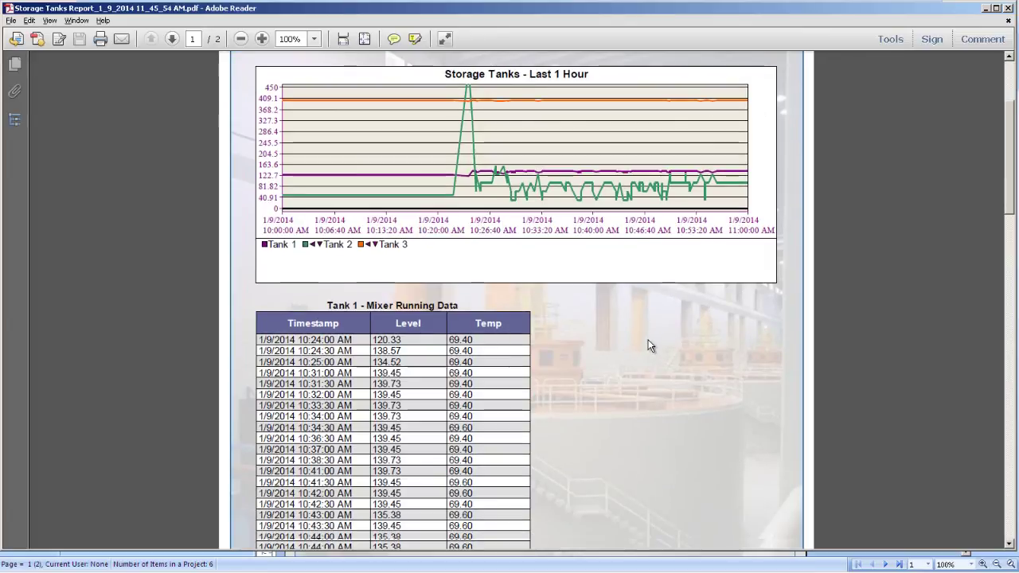
pyautogui.scroll(-4, 649, 344)
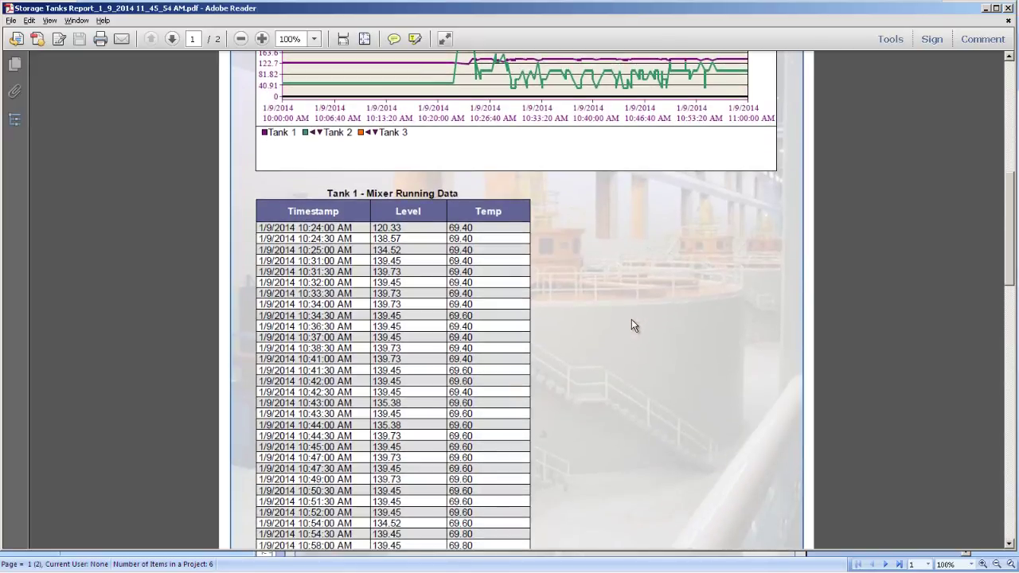
pyautogui.scroll(-3, 632, 319)
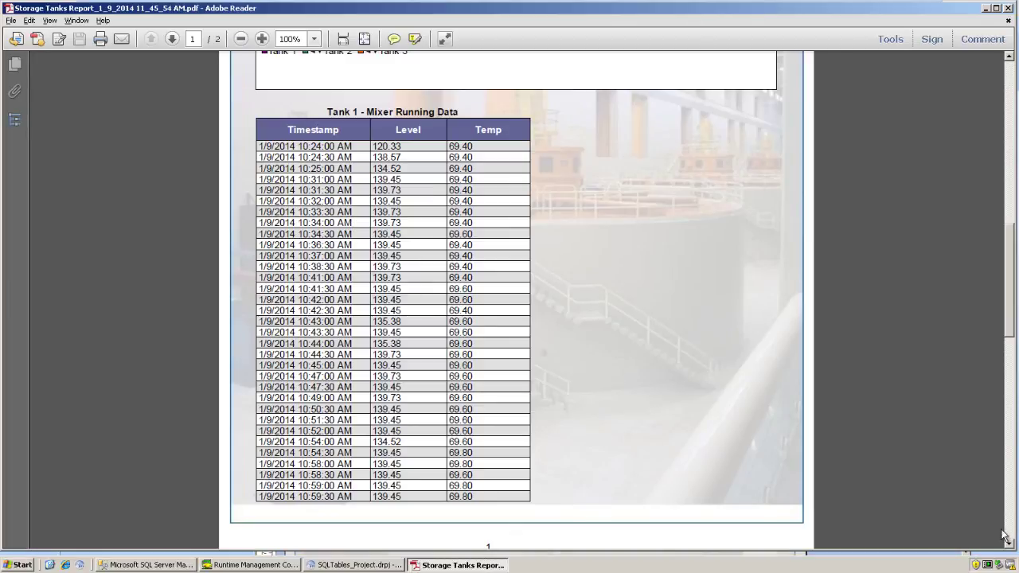
pyautogui.moveTo(1010, 318); pyautogui.dragTo(1017, 342)
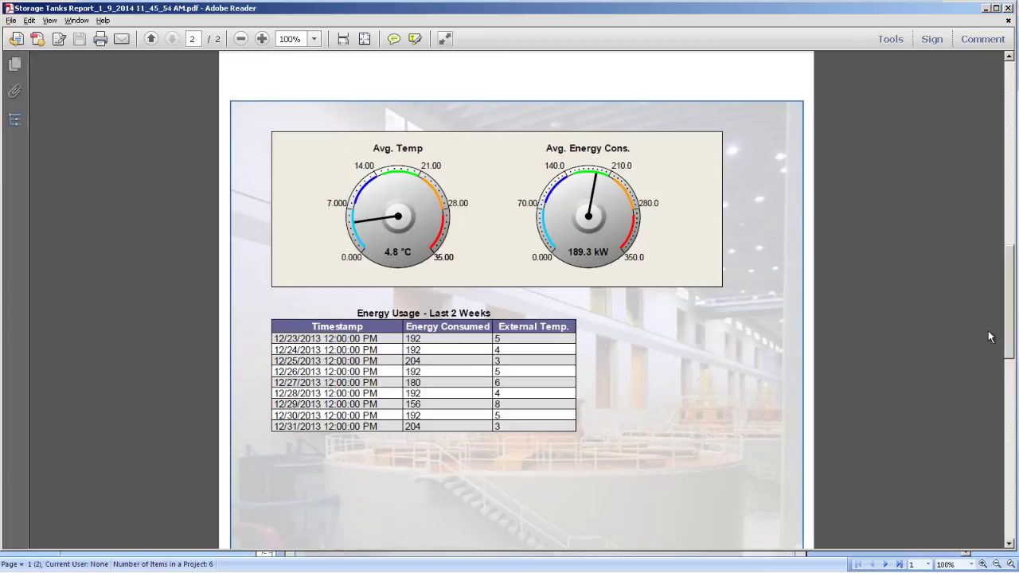